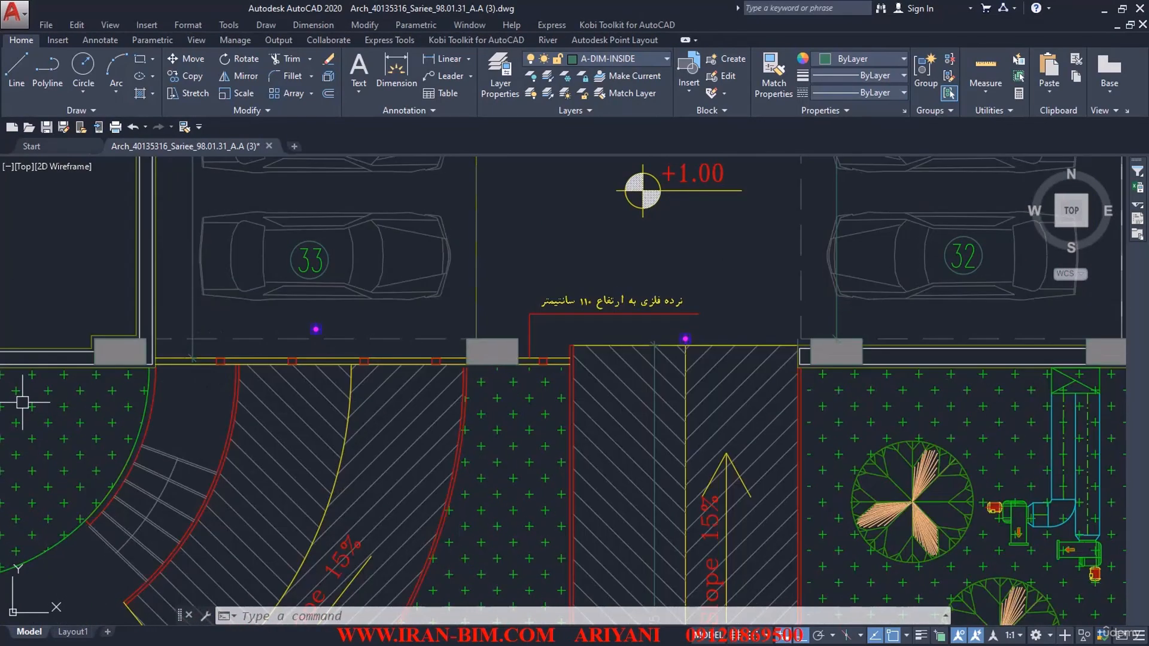
# Step: Switch to Revit and start a railing path sketch in the ground-floor structural plan, using the 1100mm railing type
pyautogui.moveTo(452, 6); pyautogui.dragTo(284, 50)
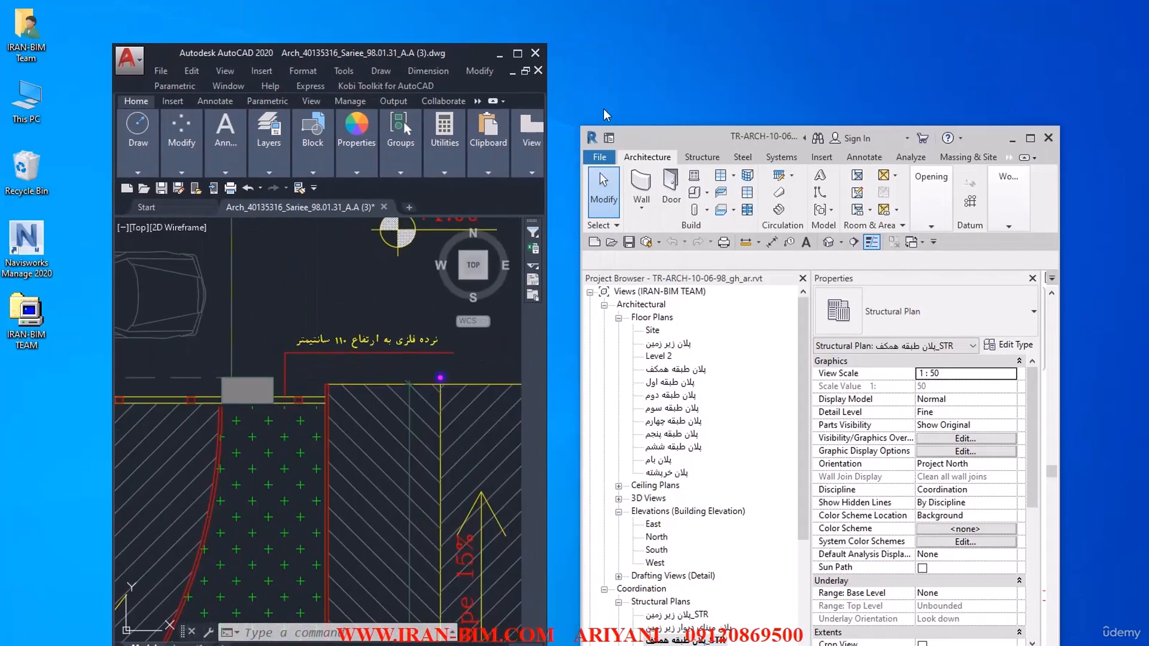
pyautogui.moveTo(686, 137); pyautogui.dragTo(526, 0)
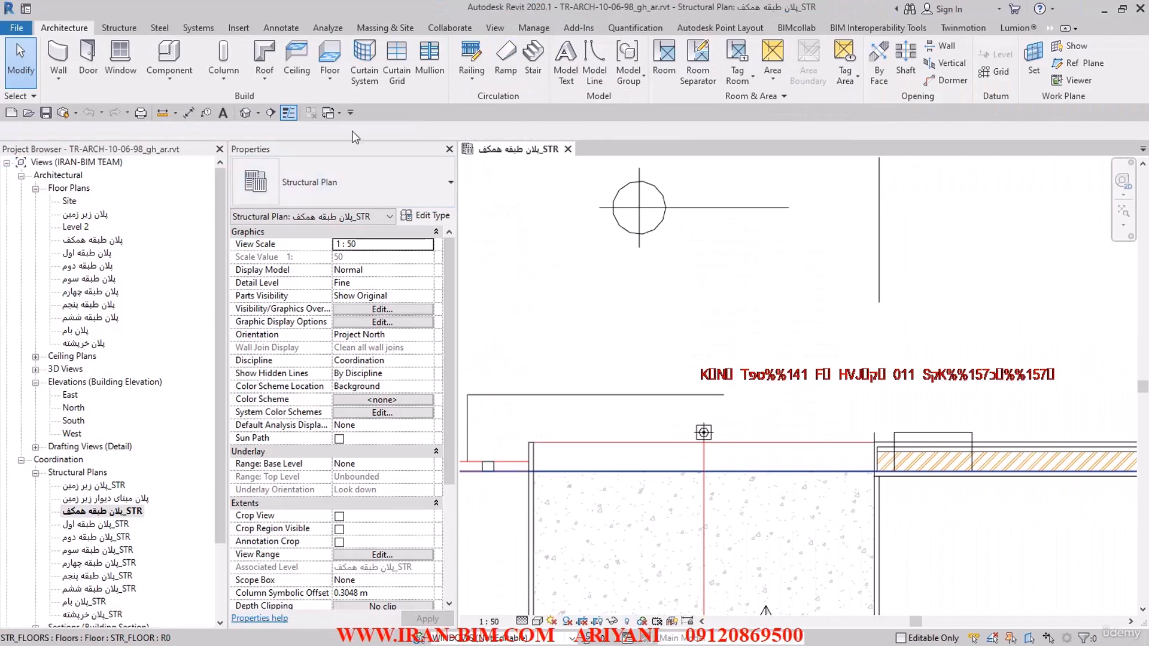
pyautogui.moveTo(583, 341); pyautogui.dragTo(748, 331, button='middle')
pyautogui.scroll(-2, 636, 293)
pyautogui.moveTo(623, 316); pyautogui.dragTo(731, 339, button='middle')
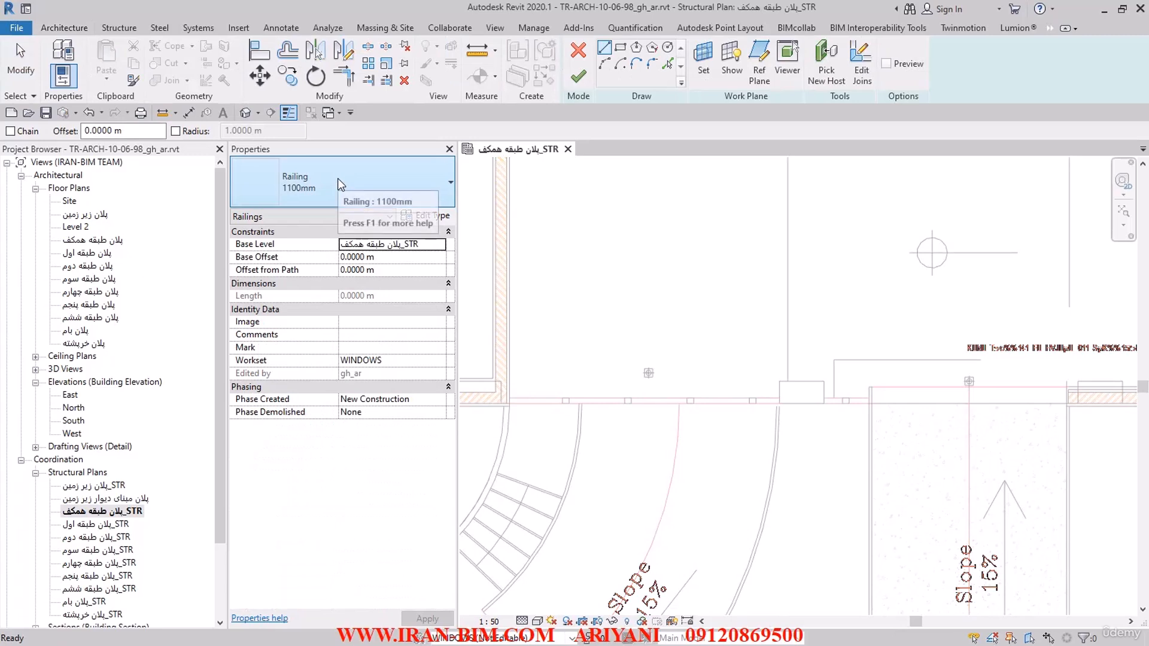
pyautogui.click(329, 178)
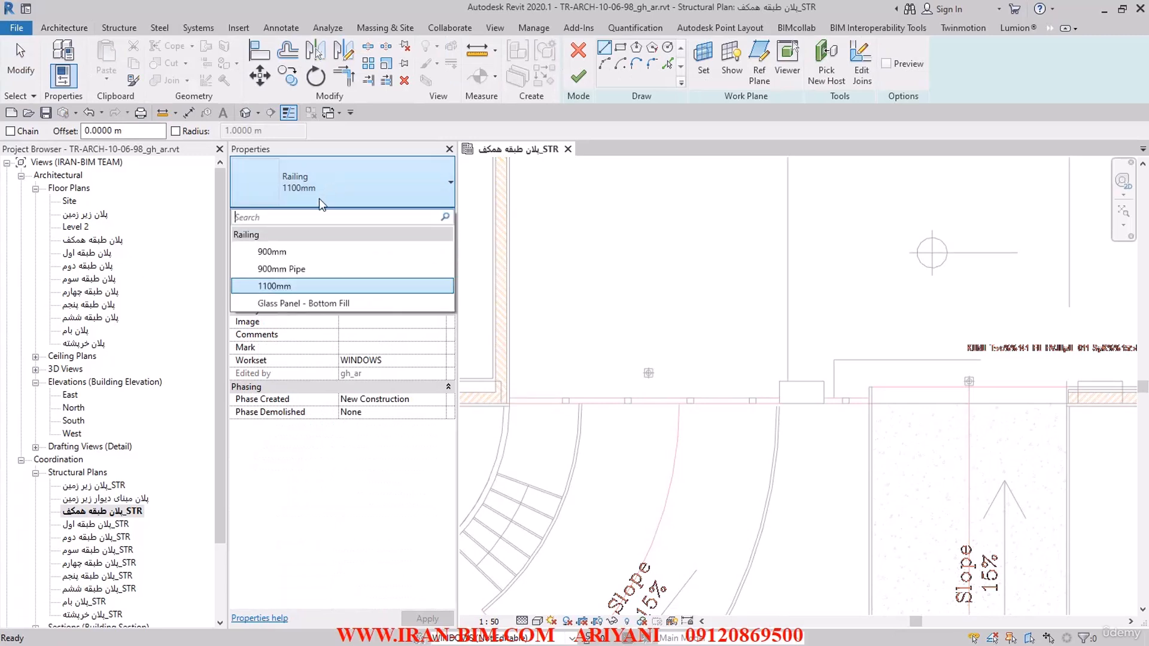
pyautogui.click(274, 287)
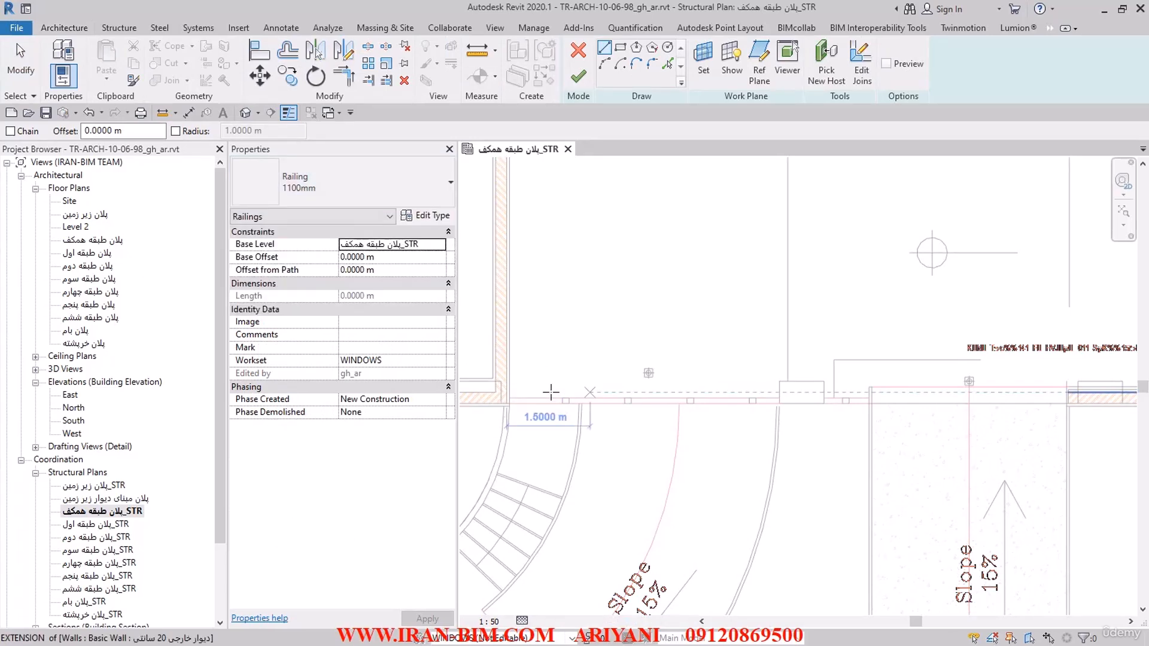
# Step: Sketch a straight railing path about 6.46 m long on the floor edge, from the wall corner to the straight ramp, and finish the railing
pyautogui.scroll(2, 568, 394)
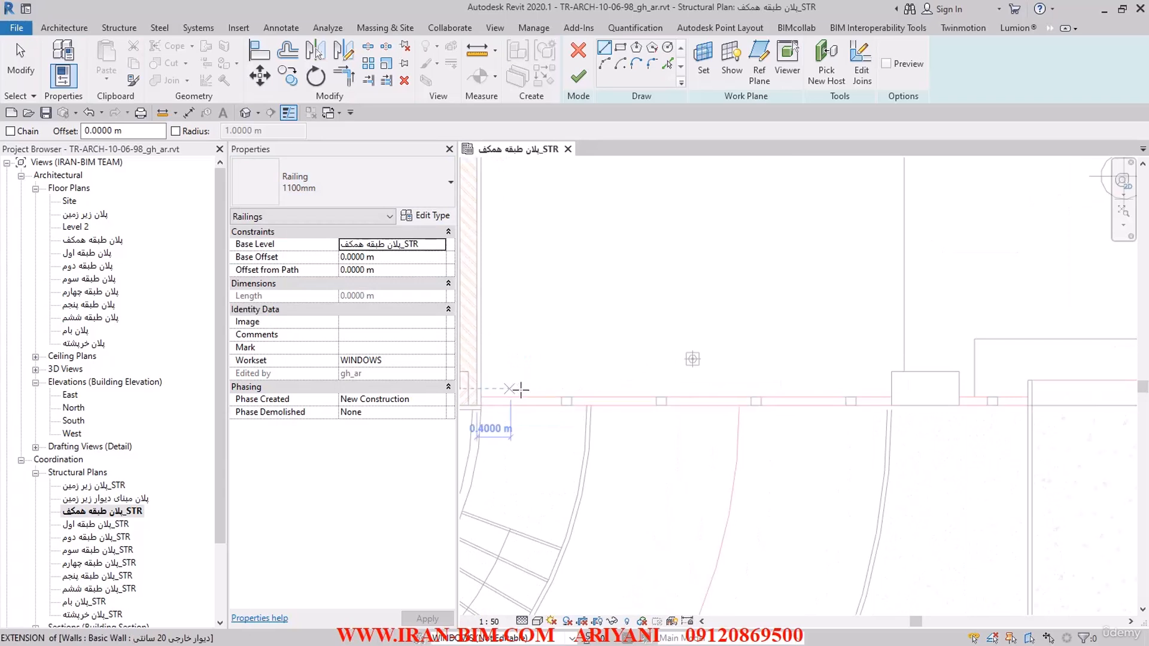
pyautogui.moveTo(553, 303); pyautogui.dragTo(608, 311, button='middle')
pyautogui.scroll(-5, 607, 315)
pyautogui.scroll(1, 568, 372)
pyautogui.scroll(1, 568, 373)
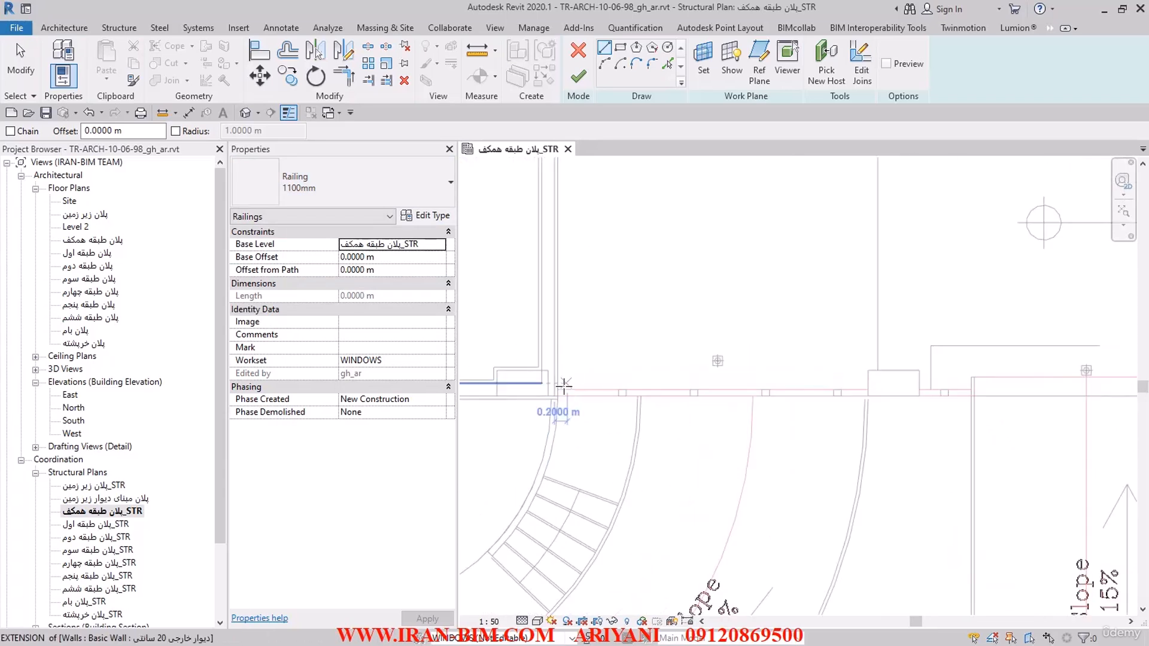
pyautogui.click(559, 389)
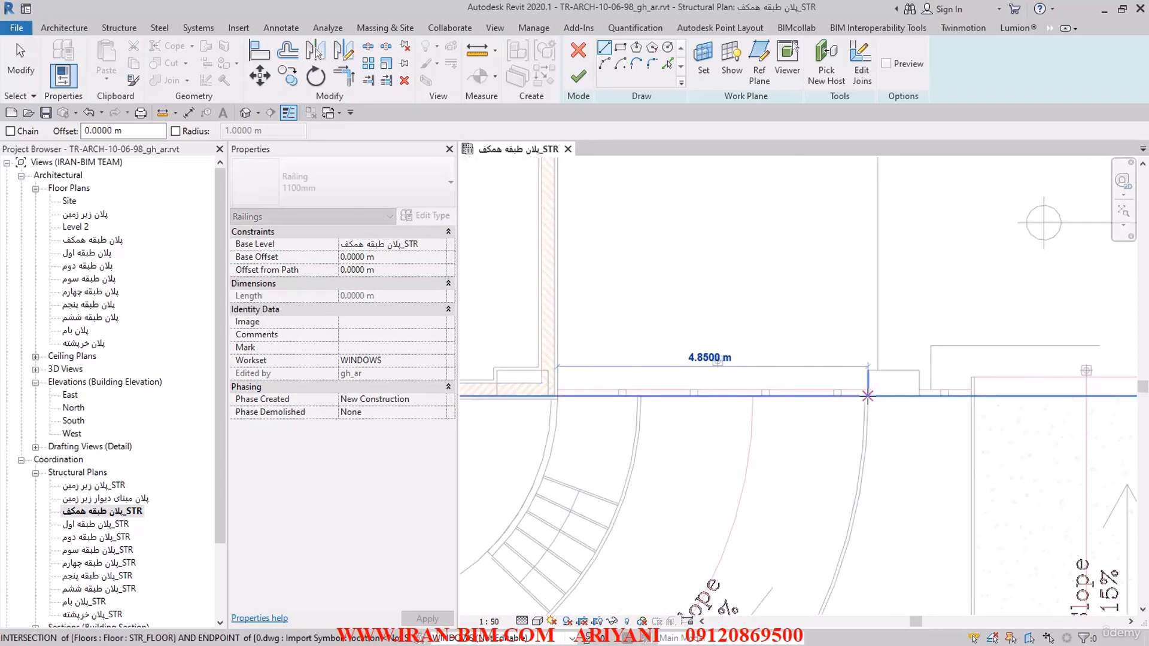
pyautogui.click(971, 396)
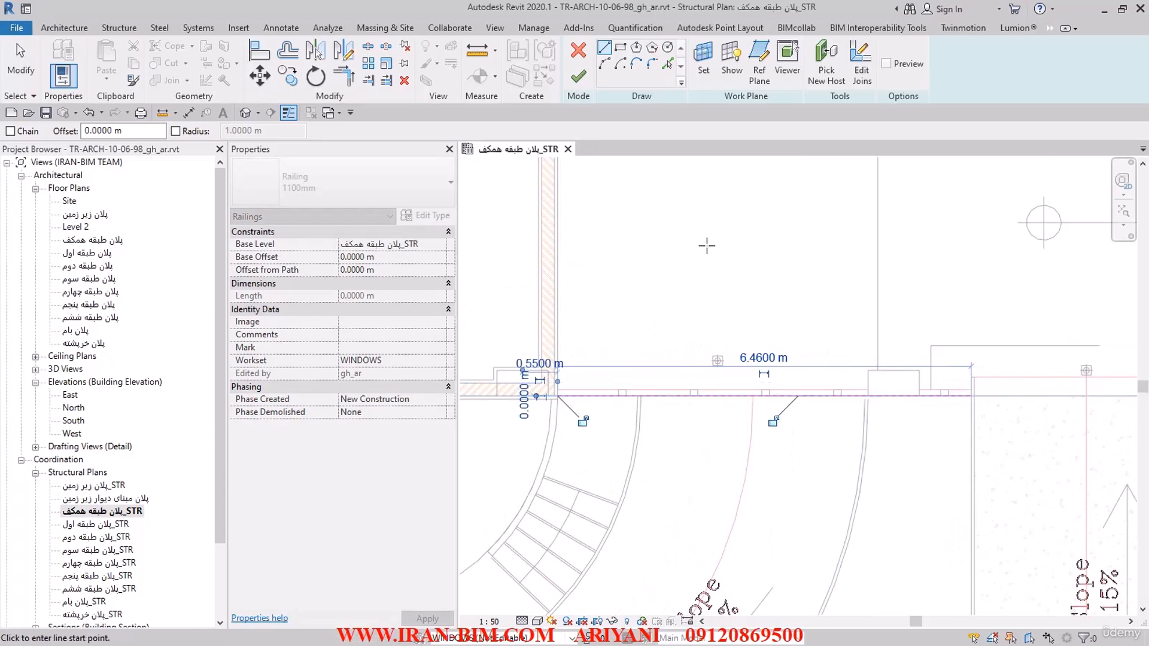
pyautogui.click(578, 77)
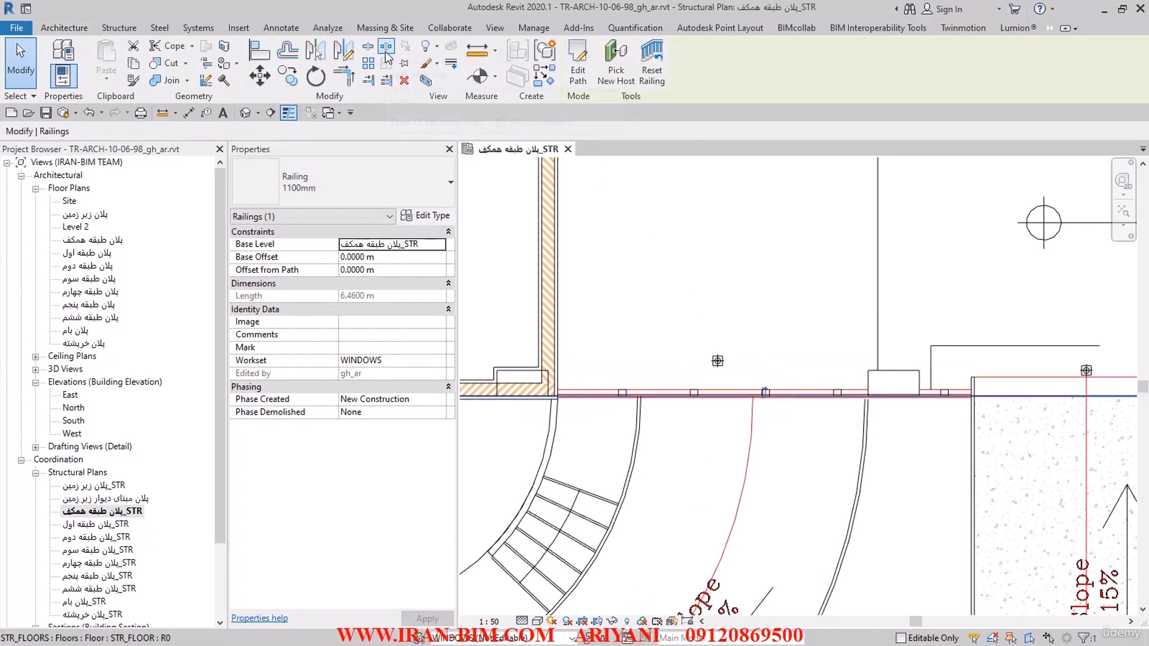
# Step: Open the default 3D view, close the inactive views, and examine the new railing beside the ramps
pyautogui.click(245, 113)
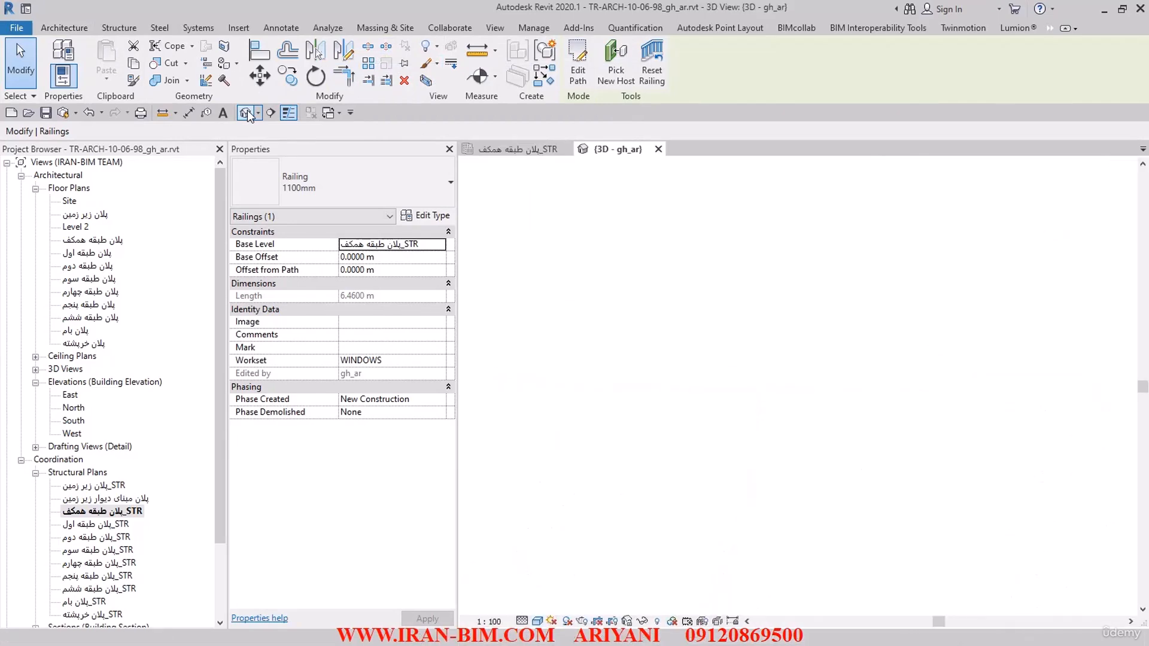
pyautogui.click(310, 113)
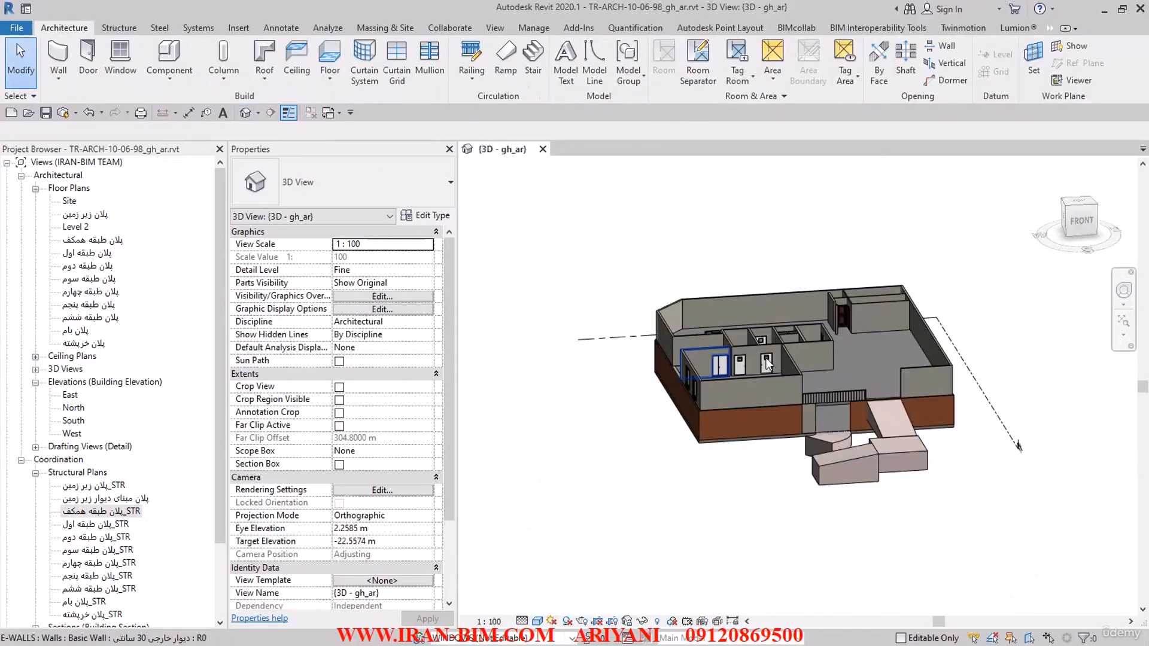
pyautogui.scroll(6, 965, 473)
pyautogui.keyDown('shift'); pyautogui.moveTo(963, 474); pyautogui.dragTo(659, 606, button='middle'); pyautogui.keyUp('shift')
pyautogui.click(725, 553)
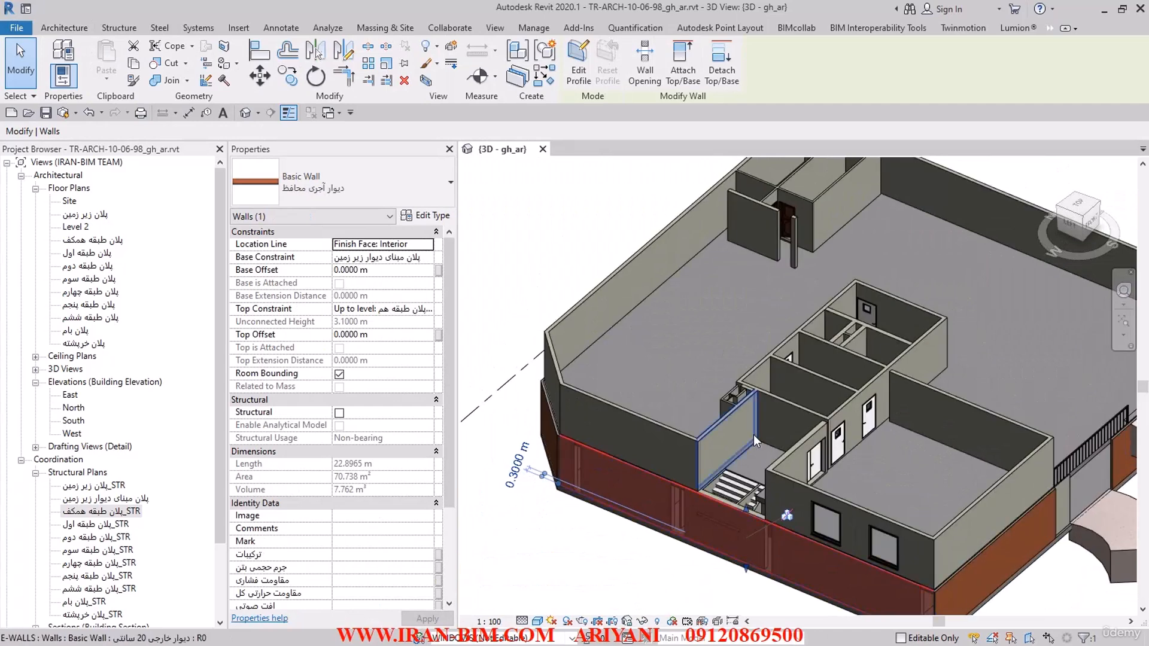
pyautogui.moveTo(946, 518); pyautogui.dragTo(811, 428, button='middle')
pyautogui.keyDown('shift'); pyautogui.moveTo(927, 473); pyautogui.dragTo(840, 441, button='middle'); pyautogui.keyUp('shift')
pyautogui.scroll(2, 844, 441)
pyautogui.click(916, 505)
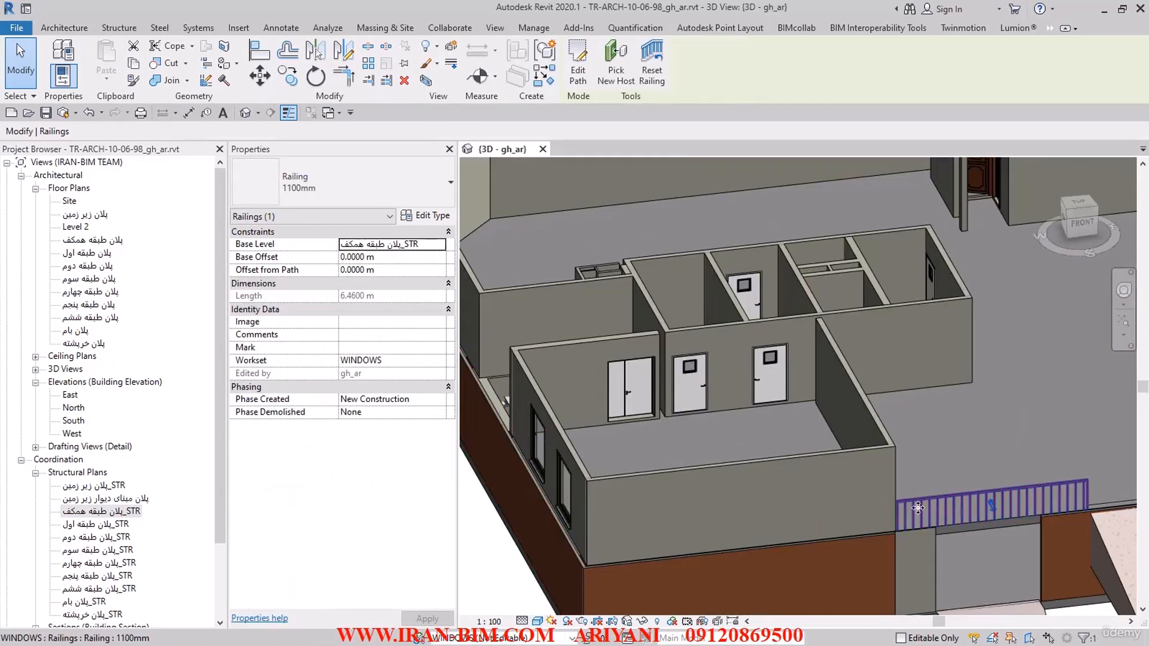
# Step: Create a new workset named RAILING, visible in all views
pyautogui.click(421, 639)
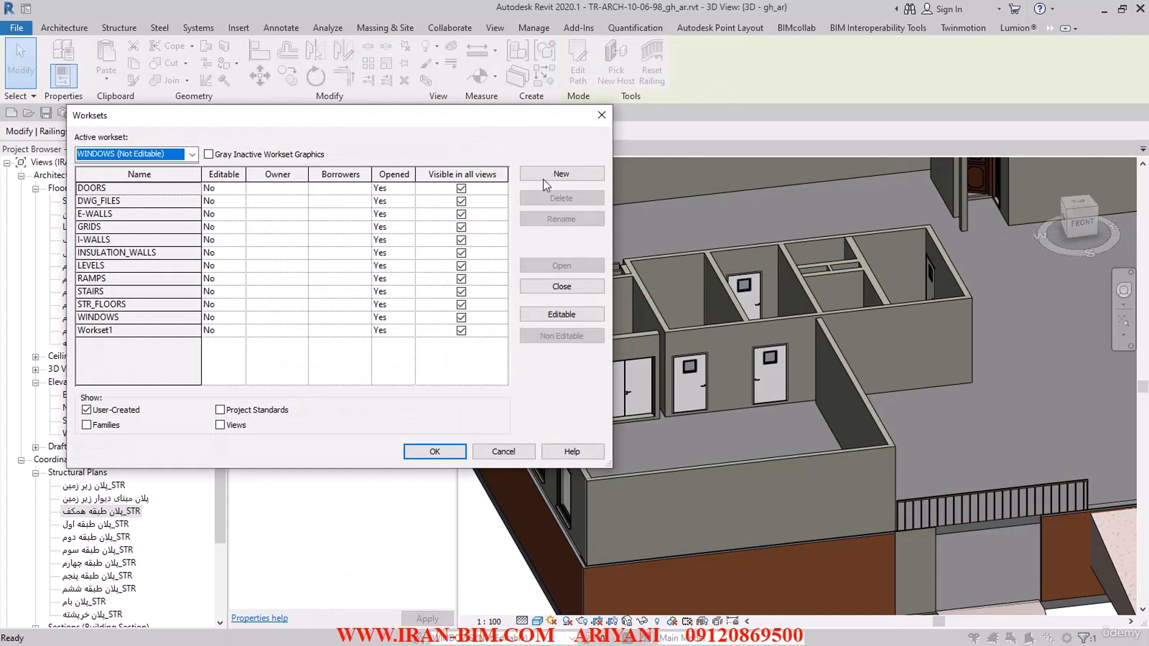
pyautogui.click(561, 174)
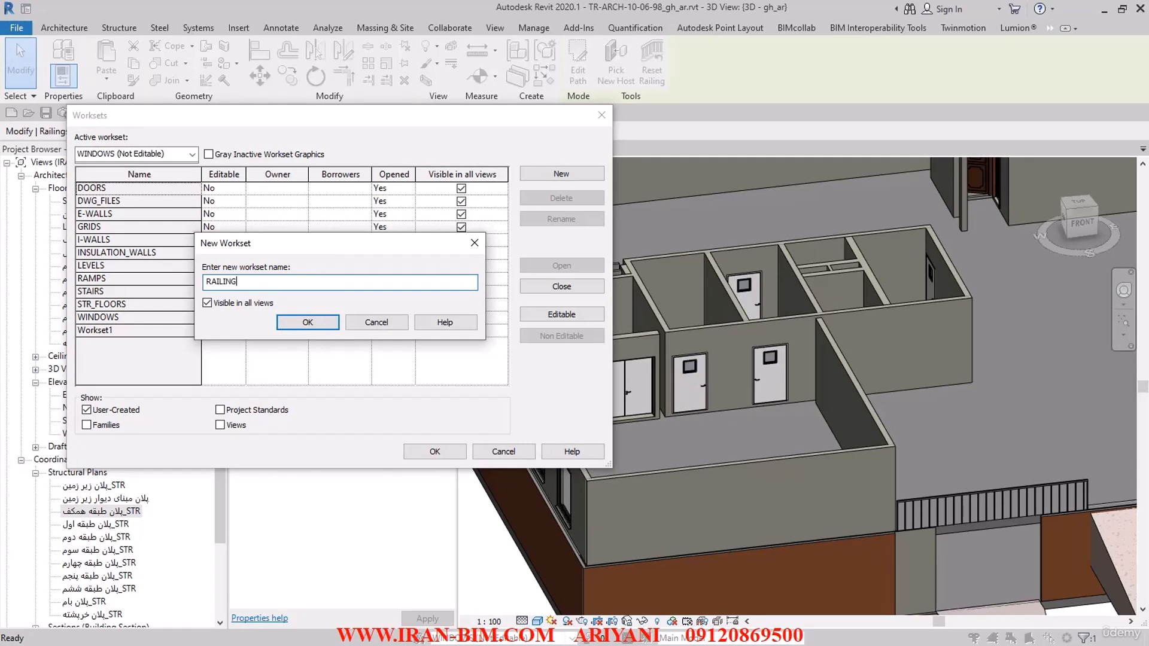
pyautogui.click(288, 324)
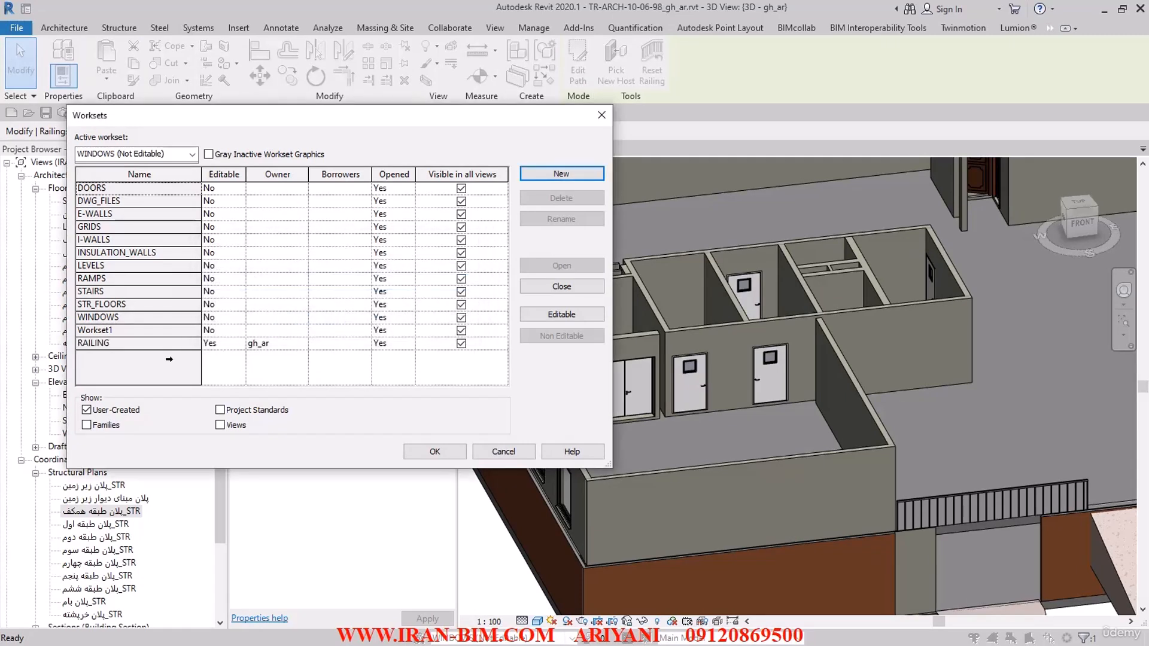
# Step: Make all worksets from DOORS to Workset1 editable and accept RAILING as the active workset
pyautogui.moveTo(157, 190); pyautogui.dragTo(141, 329)
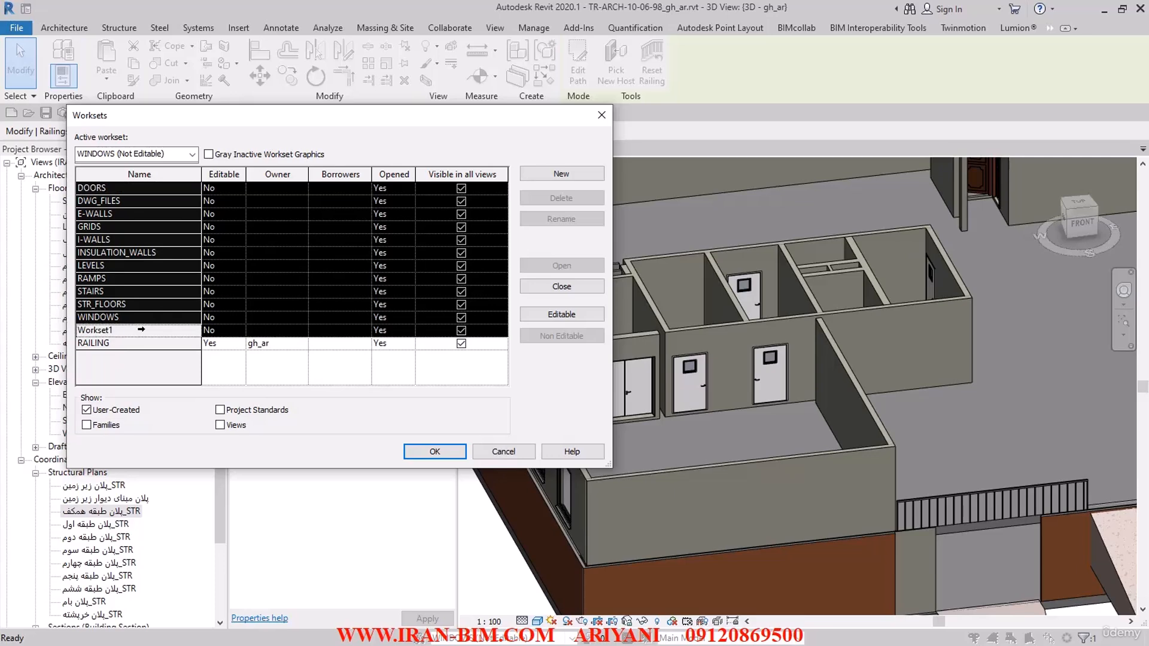
pyautogui.click(541, 315)
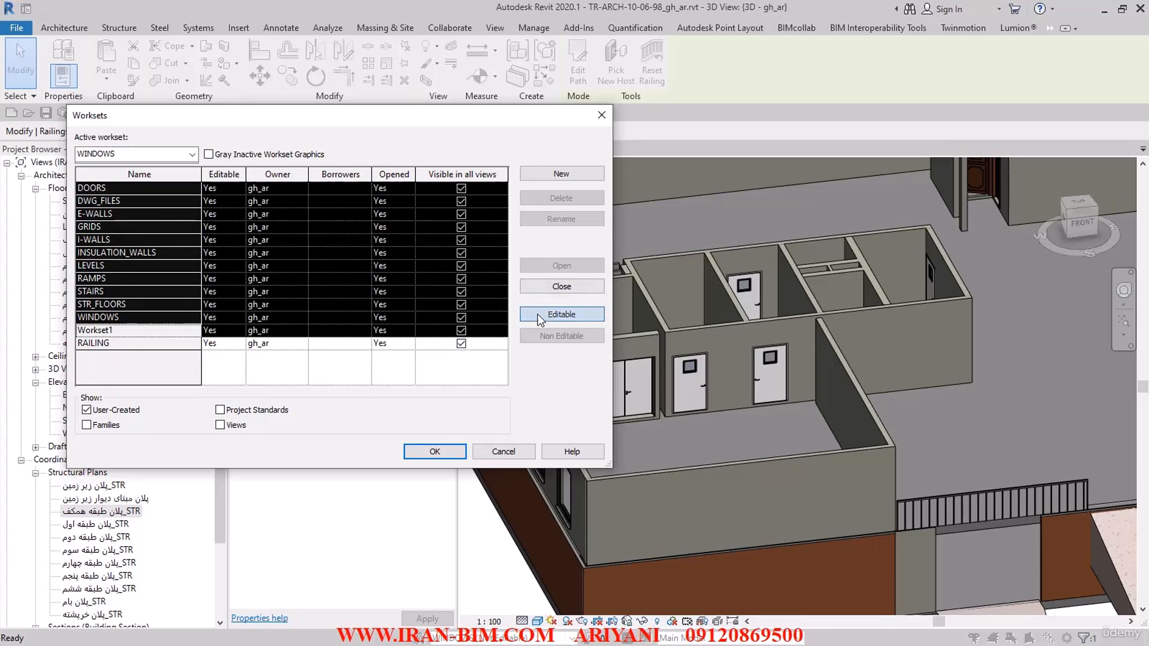
pyautogui.click(432, 453)
pyautogui.click(622, 340)
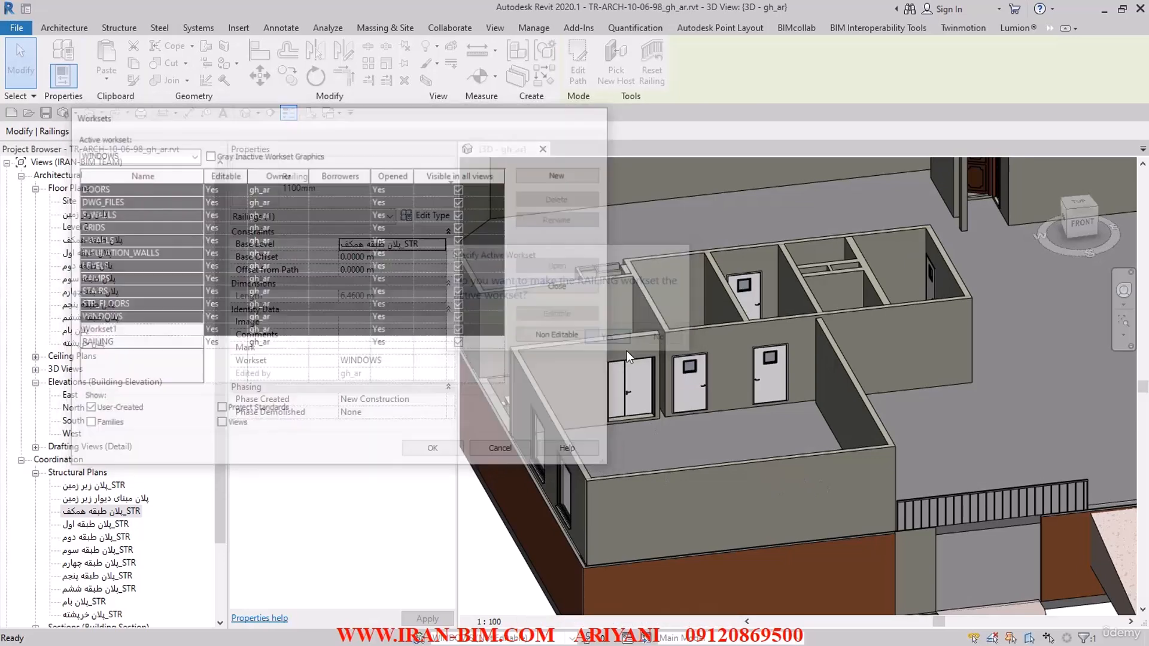
# Step: Select the new railing, choose RAILING as the active workset, and save the project
pyautogui.click(928, 512)
pyautogui.click(547, 637)
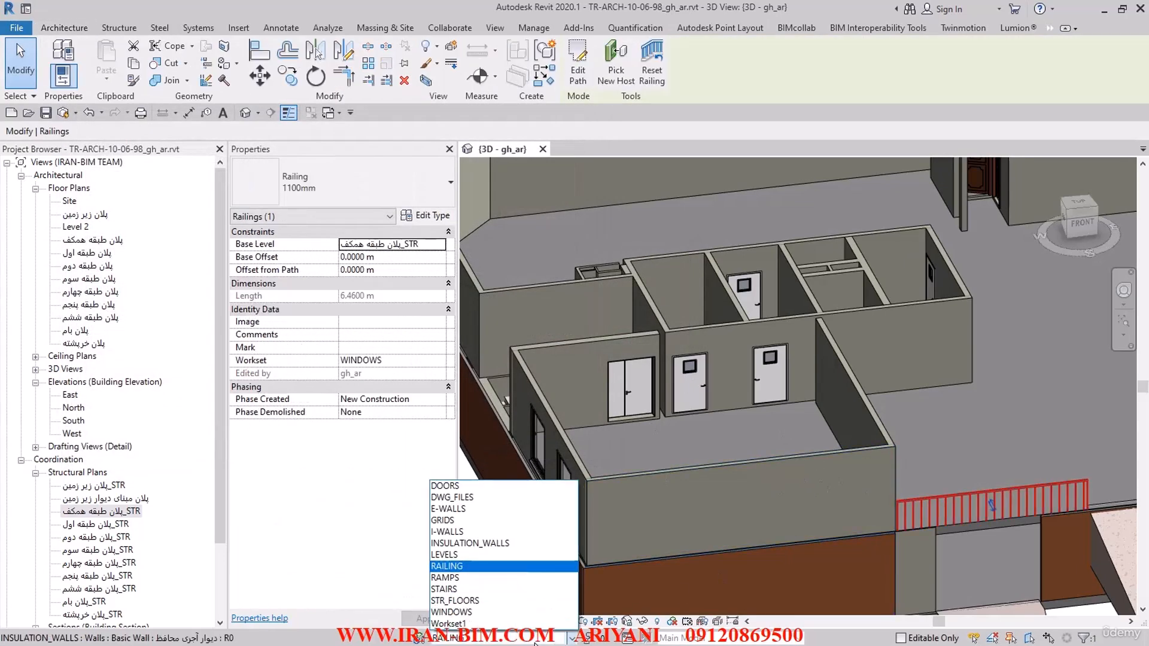
pyautogui.click(468, 566)
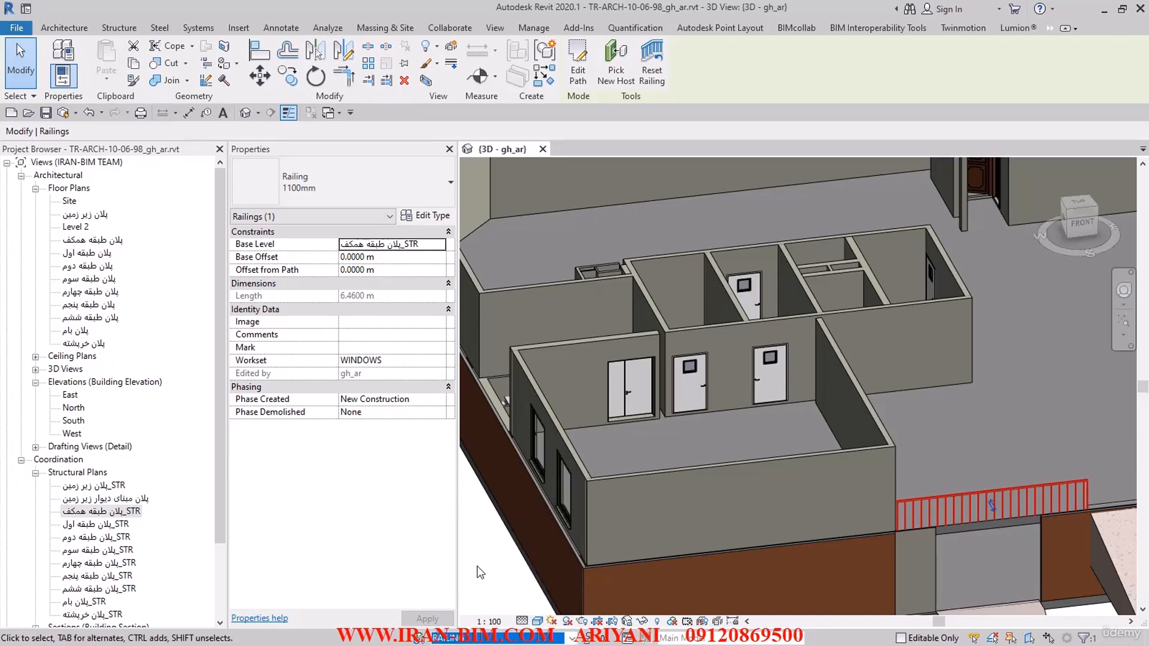
pyautogui.click(476, 566)
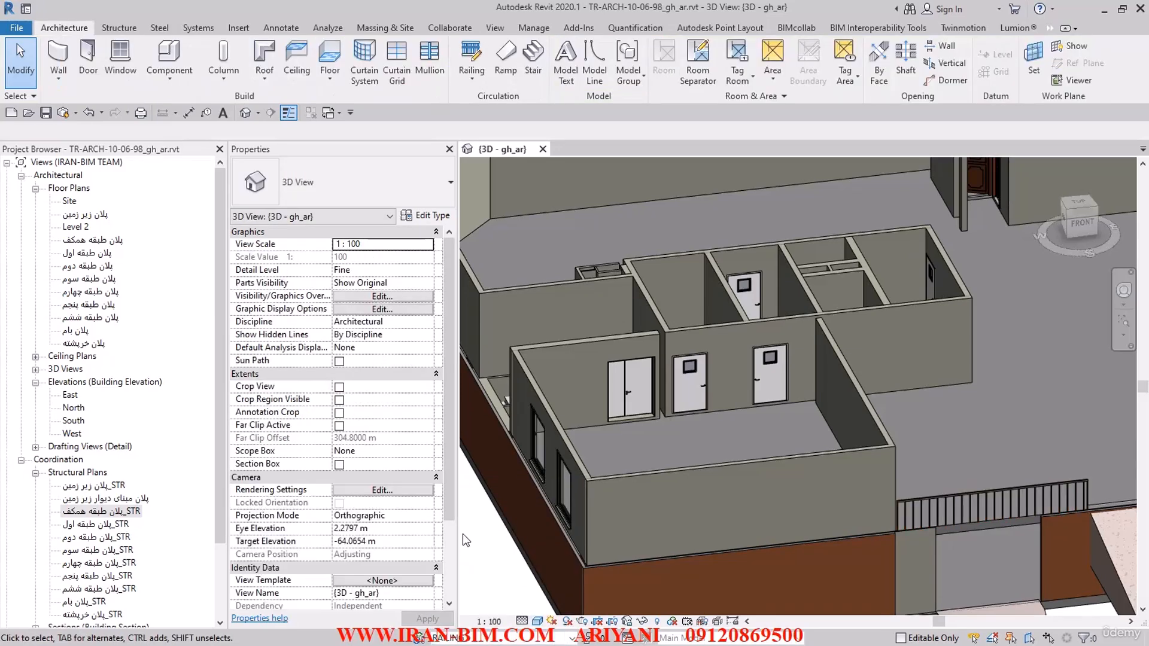
pyautogui.click(51, 112)
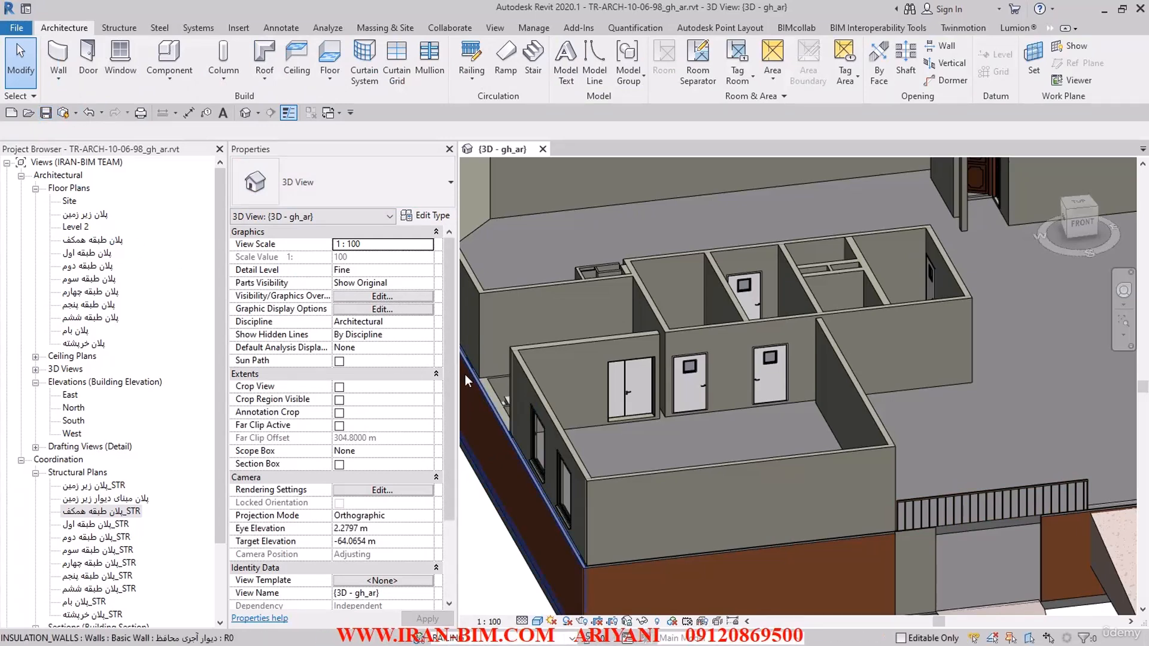
# Step: Open the North elevation and go from its 4.00 m level head to the structural plan پلان طبقه اول_STR
pyautogui.scroll(-3, 613, 420)
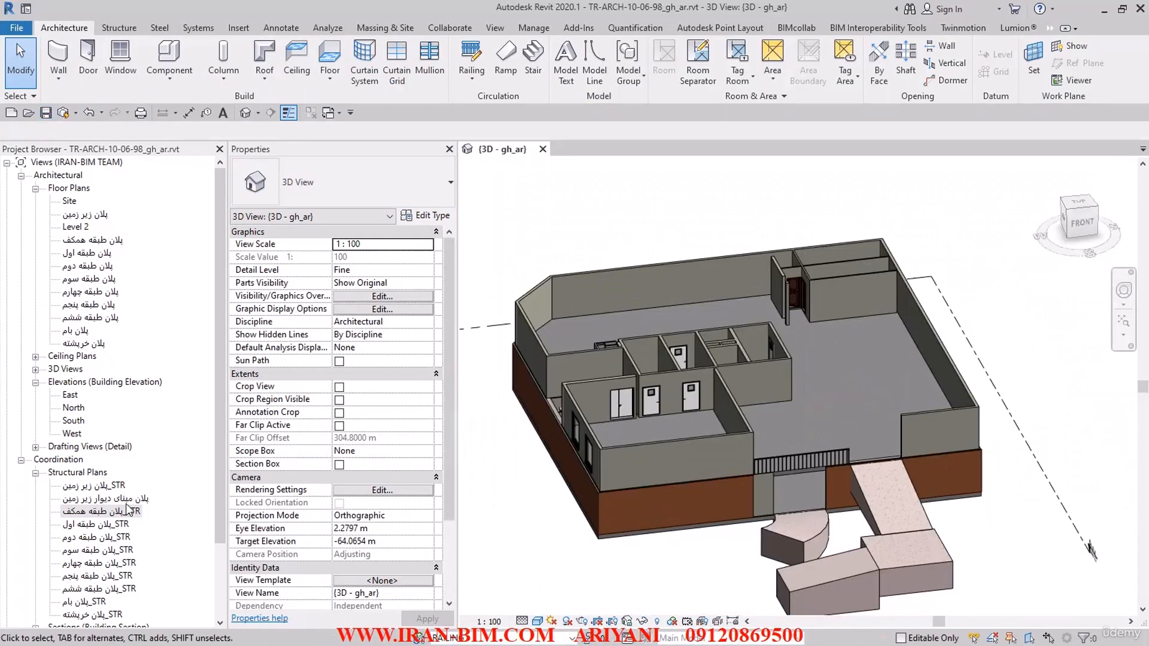
pyautogui.doubleClick(74, 407)
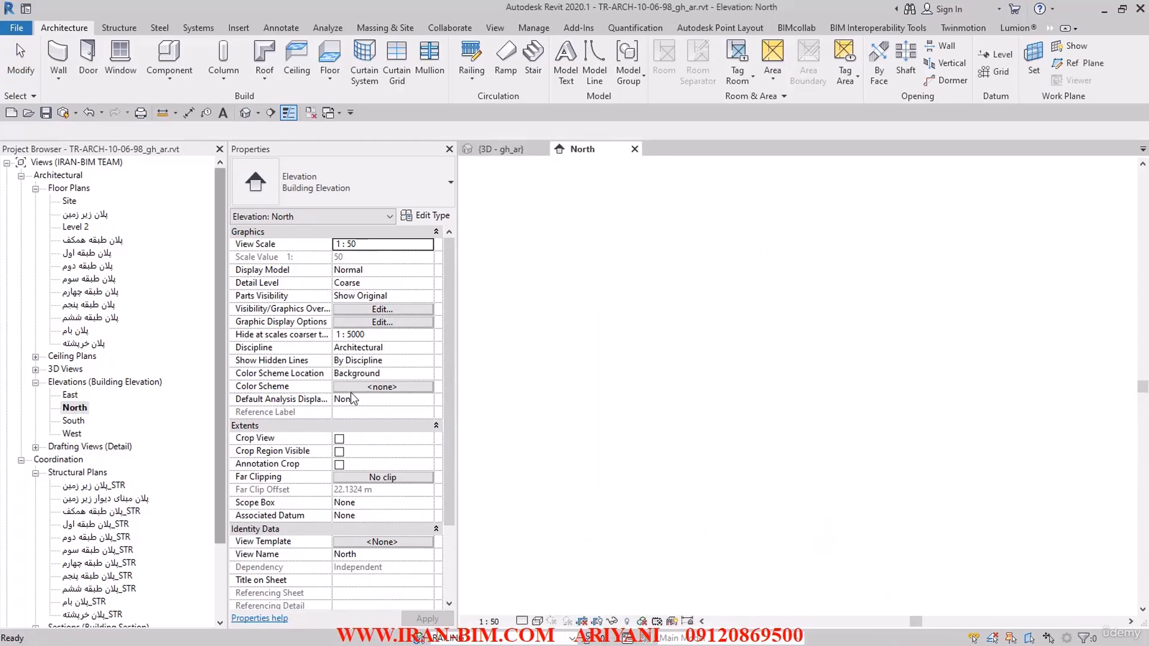
pyautogui.scroll(3, 1055, 520)
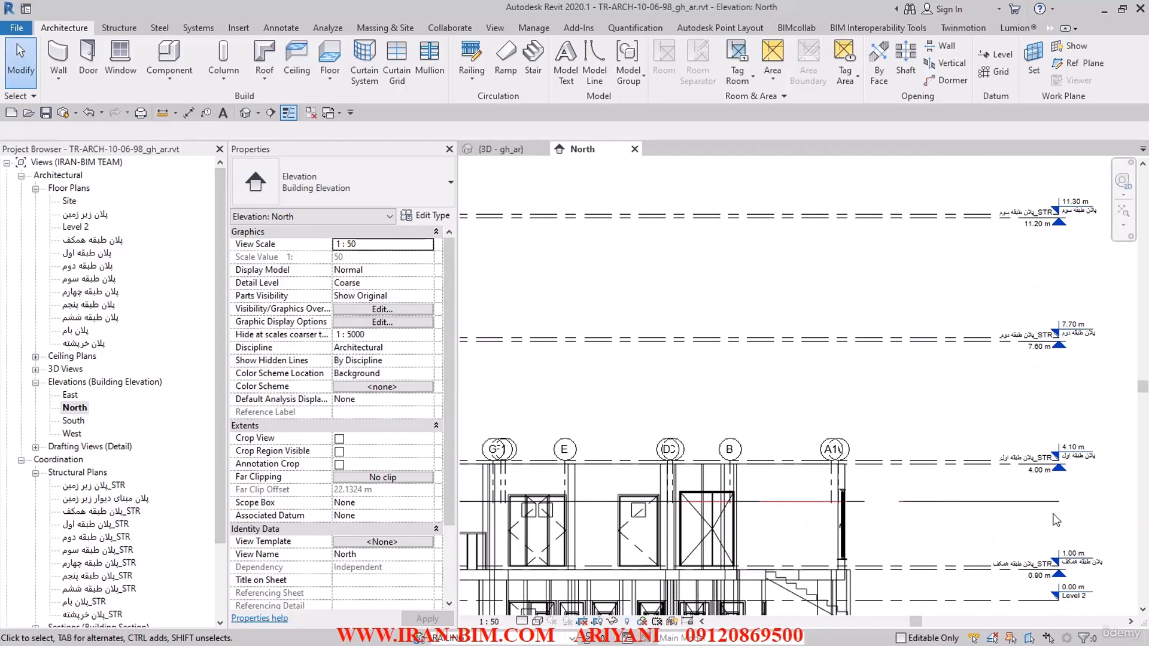
pyautogui.scroll(2, 1082, 499)
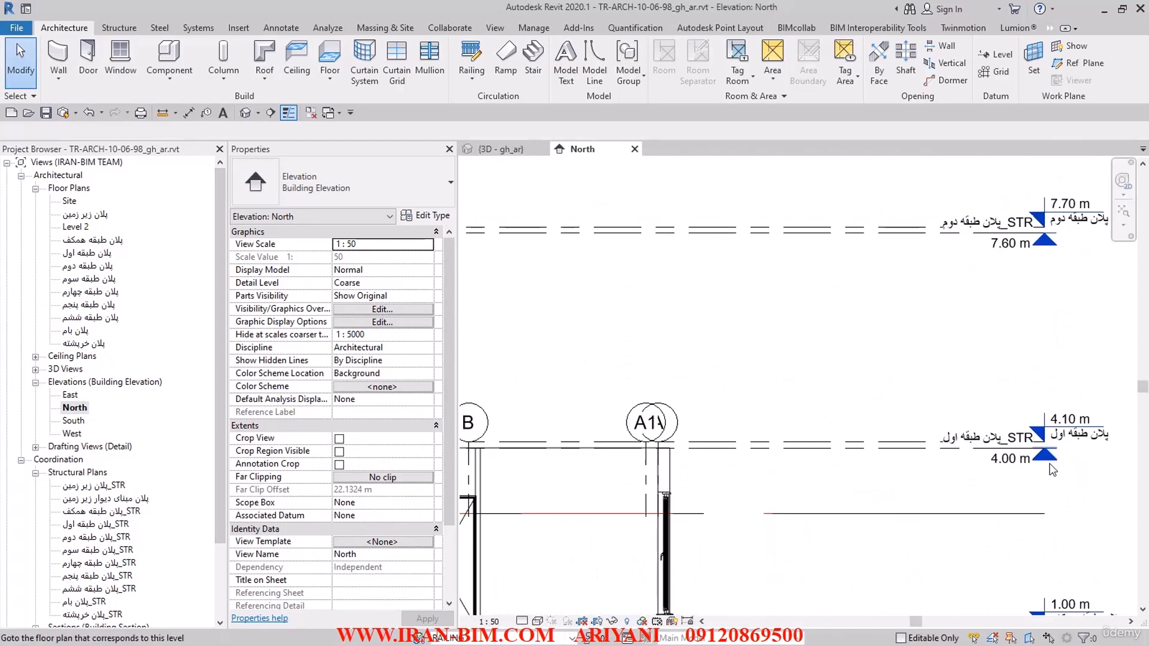
pyautogui.doubleClick(1048, 464)
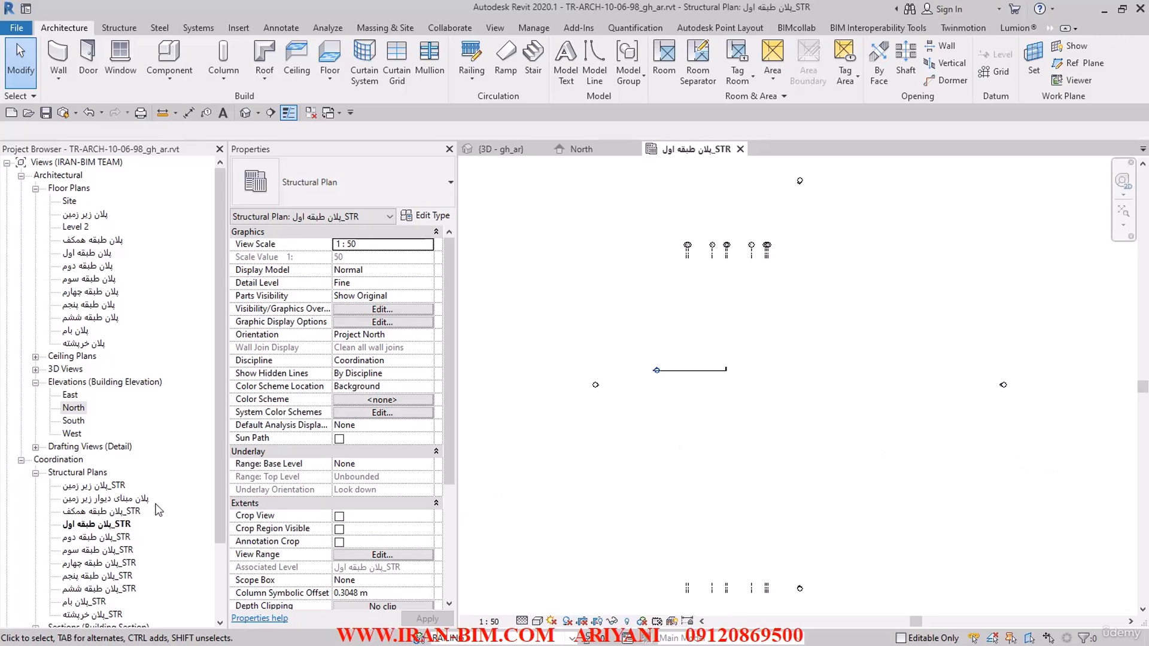
# Step: Set the plan's underlay base level to پلان طبقه همکف_STR and close the inactive views
pyautogui.click(427, 465)
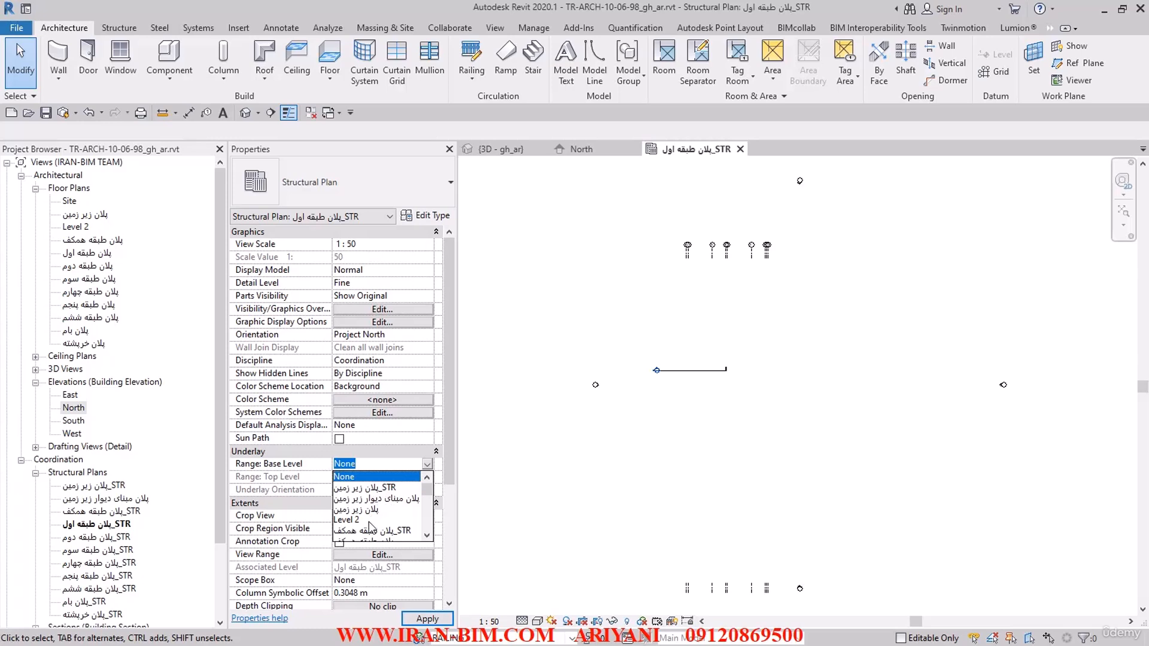
pyautogui.scroll(-3, 374, 530)
pyautogui.scroll(1, 372, 502)
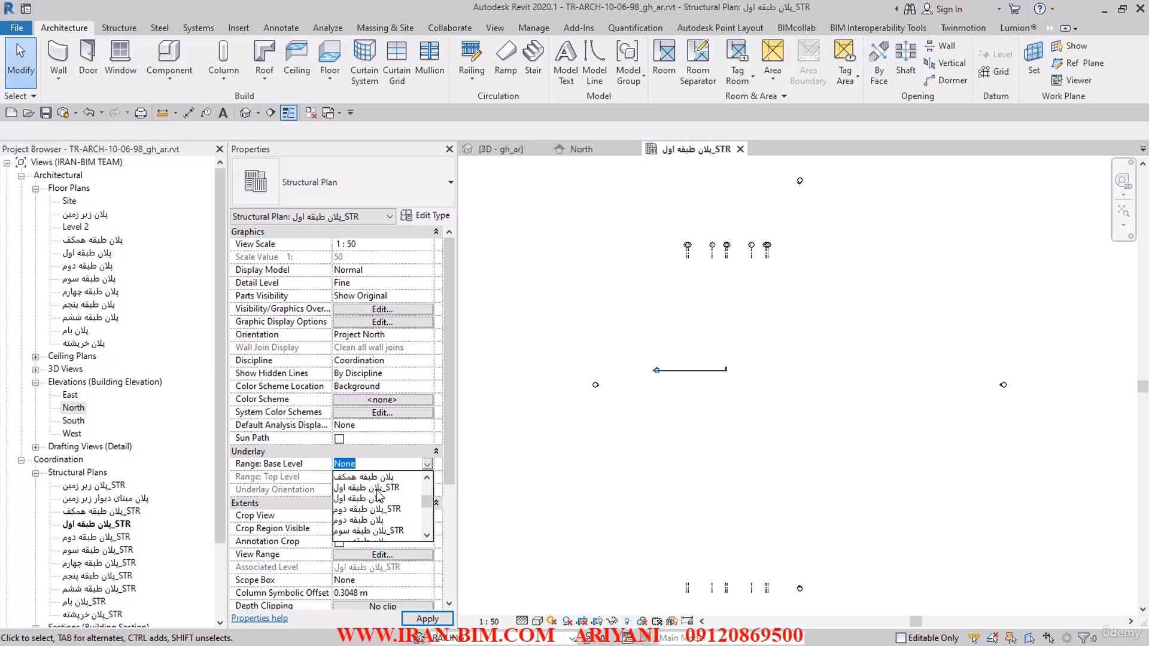
pyautogui.scroll(1, 387, 506)
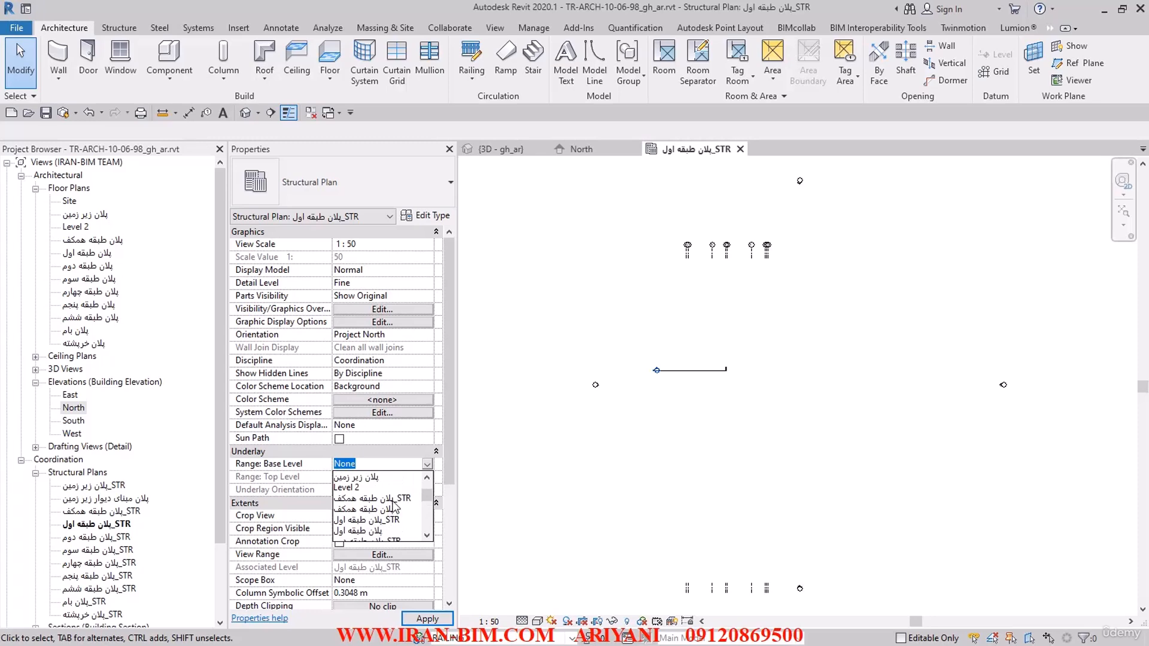
pyautogui.click(392, 501)
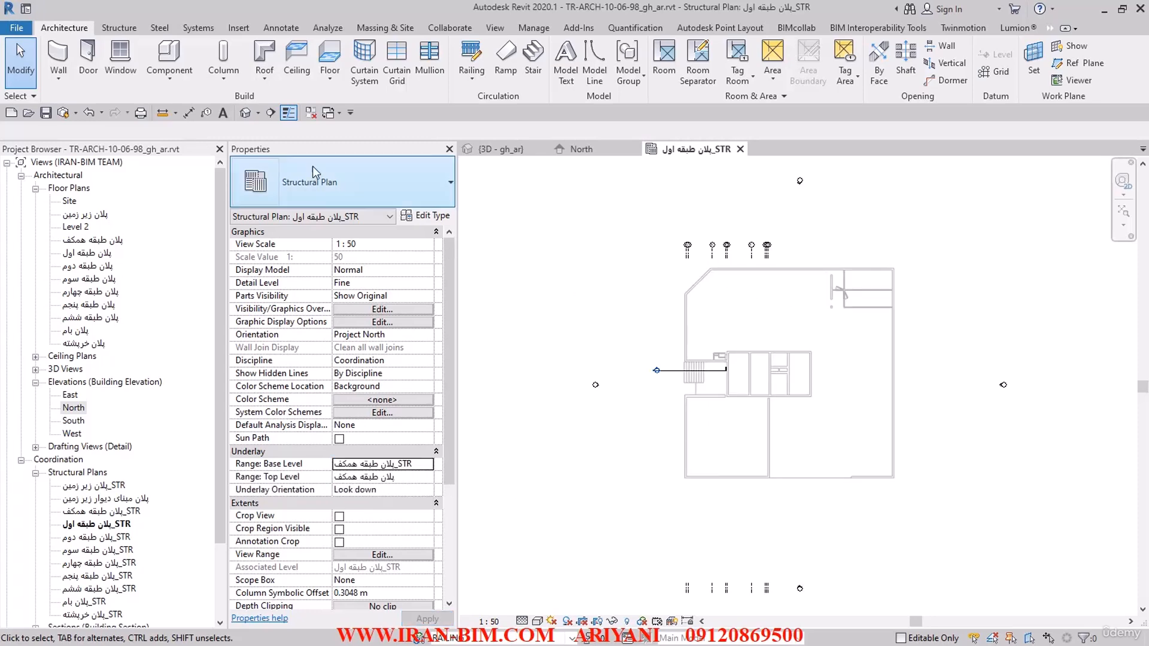
pyautogui.click(311, 112)
# Step: Switch to AutoCAD and locate the first-floor plan sheets (پلان طبقه اول) in the architectural drawing
pyautogui.moveTo(254, 2); pyautogui.dragTo(624, 116)
pyautogui.doubleClick(335, 51)
pyautogui.scroll(-11, 437, 275)
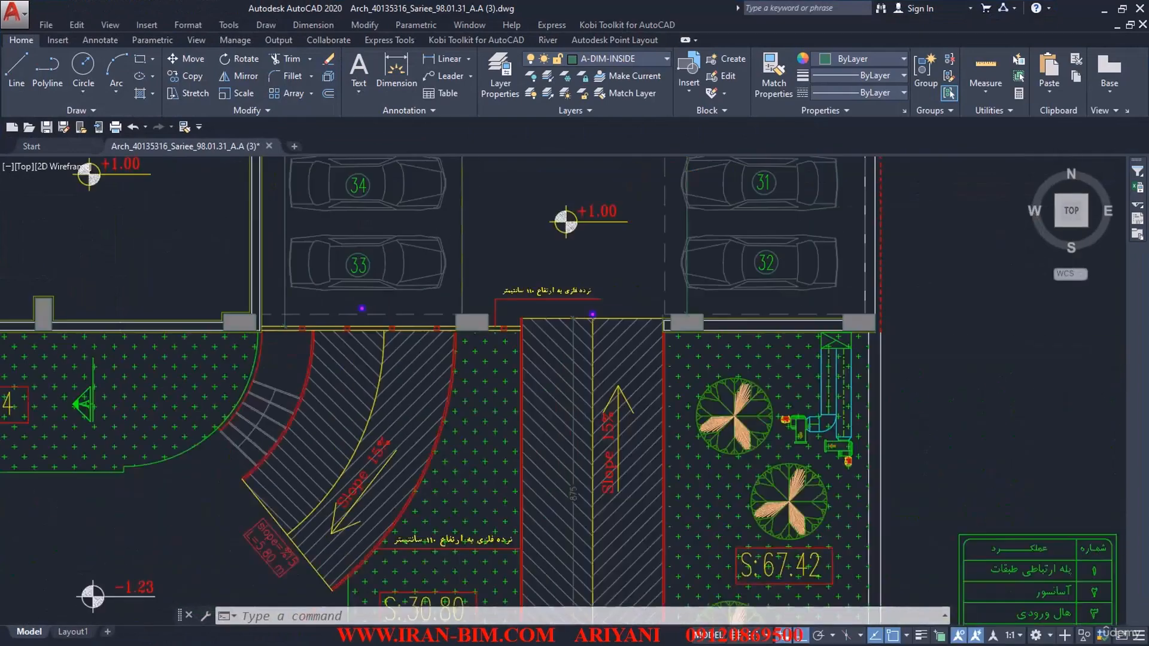
pyautogui.moveTo(420, 368); pyautogui.dragTo(426, 240, button='middle')
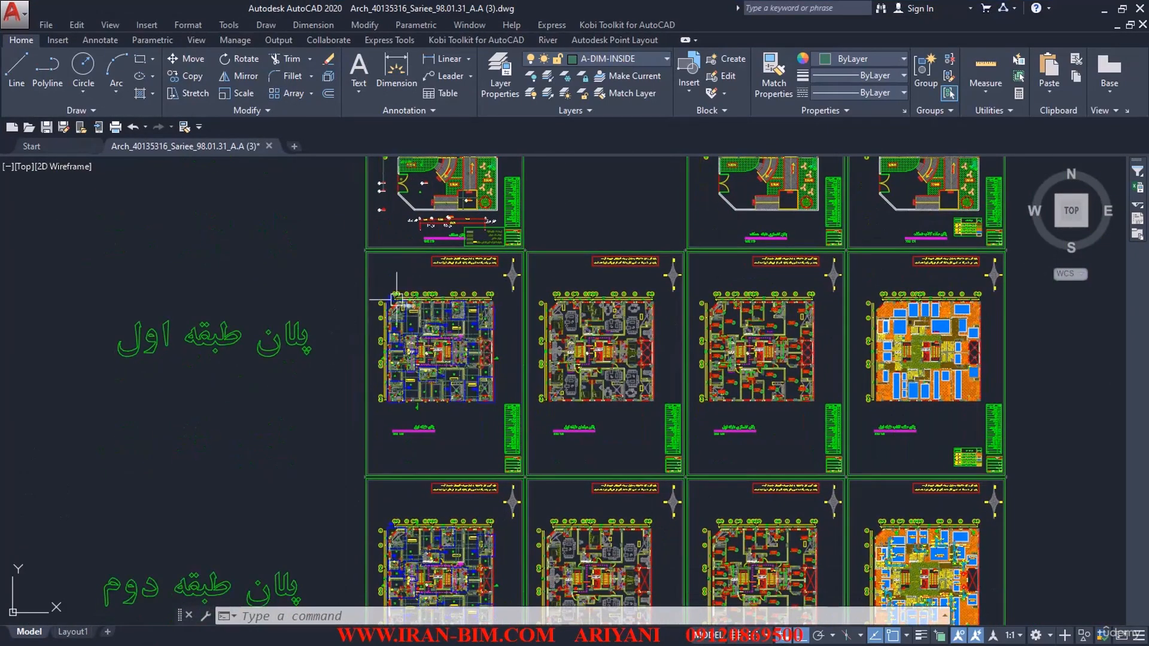
pyautogui.moveTo(345, 281)
pyautogui.mouseDown(button='middle')
pyautogui.moveTo(371, 402)
pyautogui.moveTo(348, 311)
pyautogui.mouseUp(button='middle')
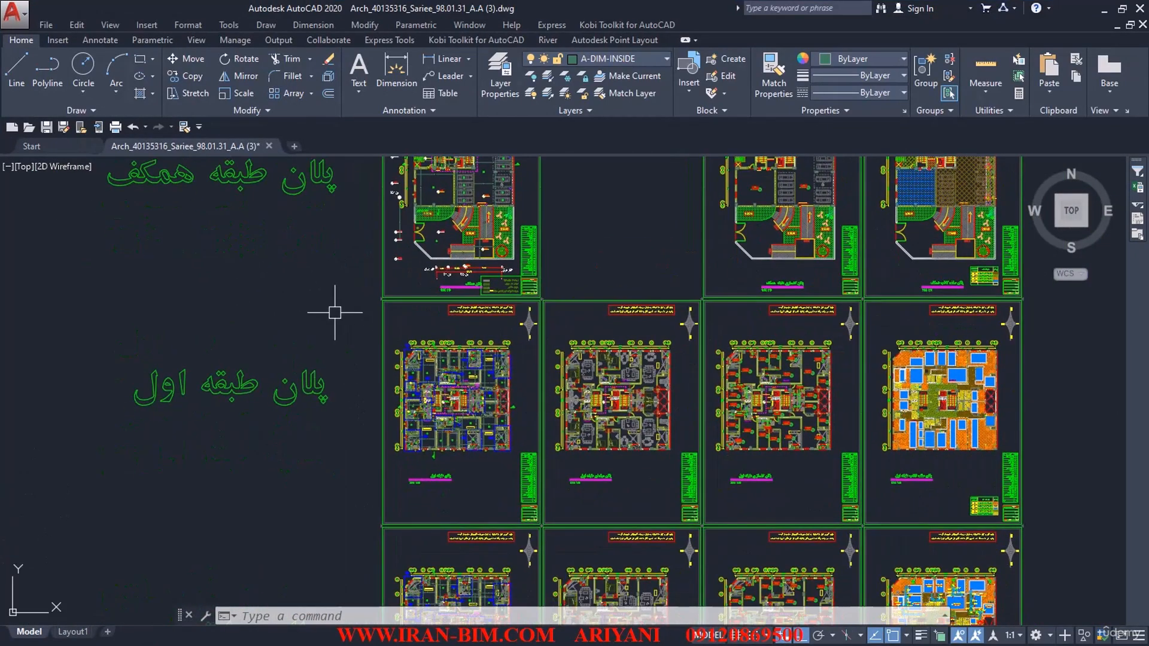
# Step: Examine the main architectural plan sheets of the first floor (پلان طبقه اول) and second floor (پلان طبقه دوم)
pyautogui.scroll(5, 472, 326)
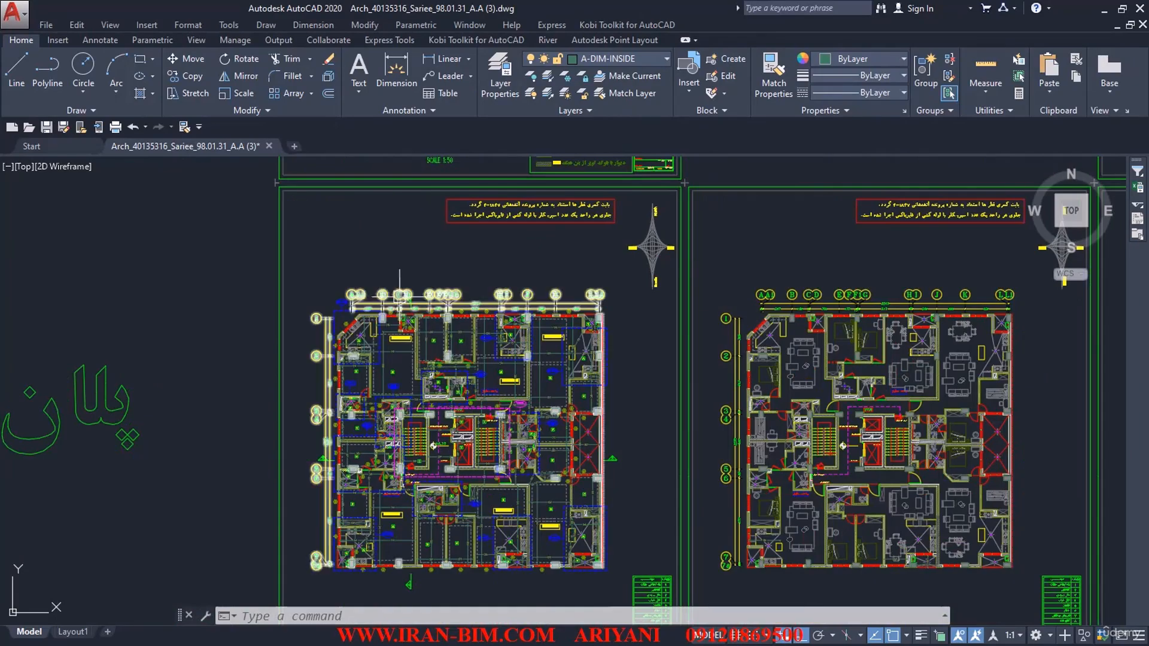
pyautogui.scroll(-5, 431, 314)
pyautogui.moveTo(414, 412); pyautogui.dragTo(437, 316, button='middle')
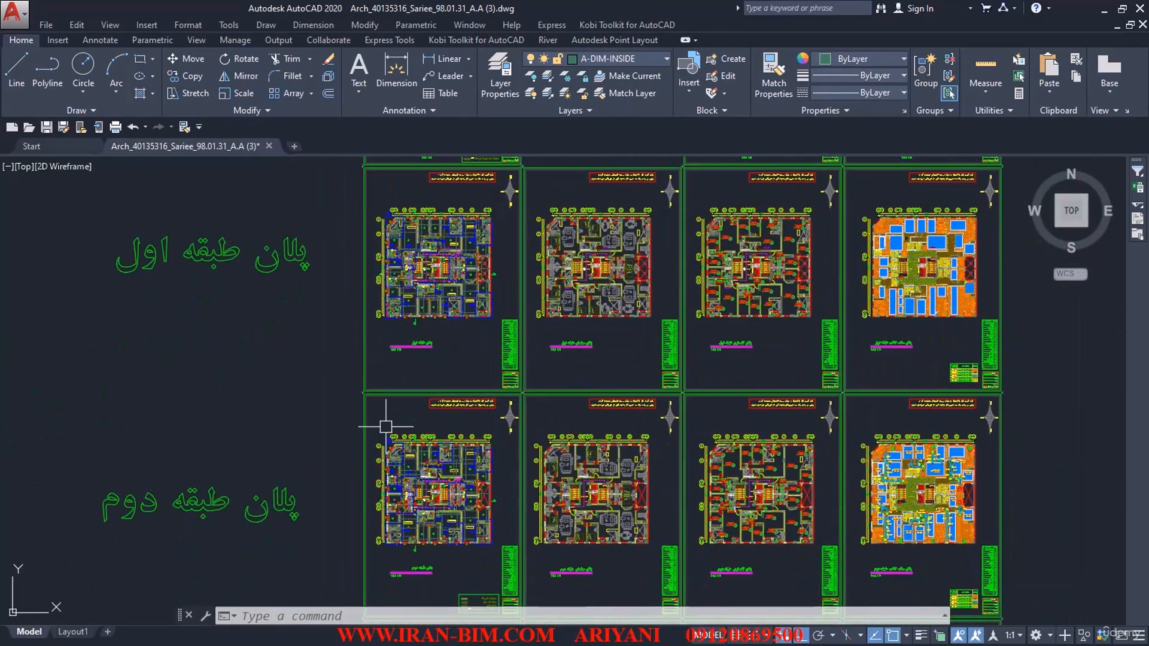
pyautogui.moveTo(402, 474); pyautogui.dragTo(410, 367, button='middle')
pyautogui.scroll(4, 418, 409)
pyautogui.scroll(6, 368, 365)
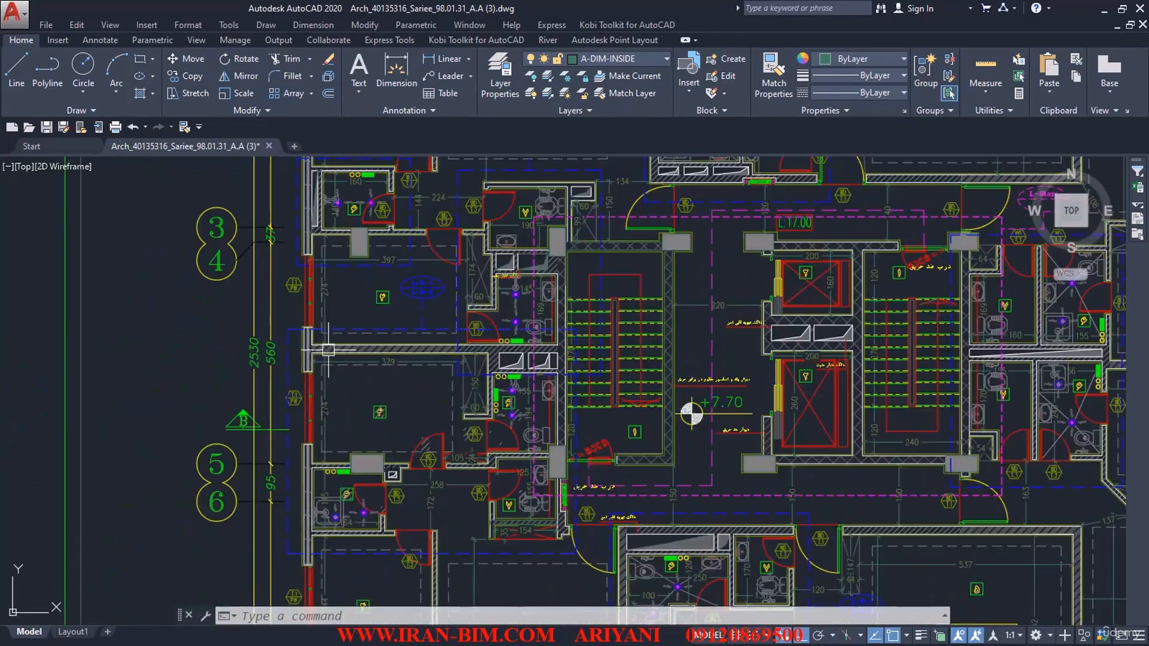
pyautogui.scroll(-8, 329, 350)
pyautogui.moveTo(552, 262)
pyautogui.mouseDown(button='middle')
pyautogui.moveTo(383, 407)
pyautogui.moveTo(335, 419)
pyautogui.moveTo(154, 389)
pyautogui.moveTo(186, 262)
pyautogui.mouseUp(button='middle')
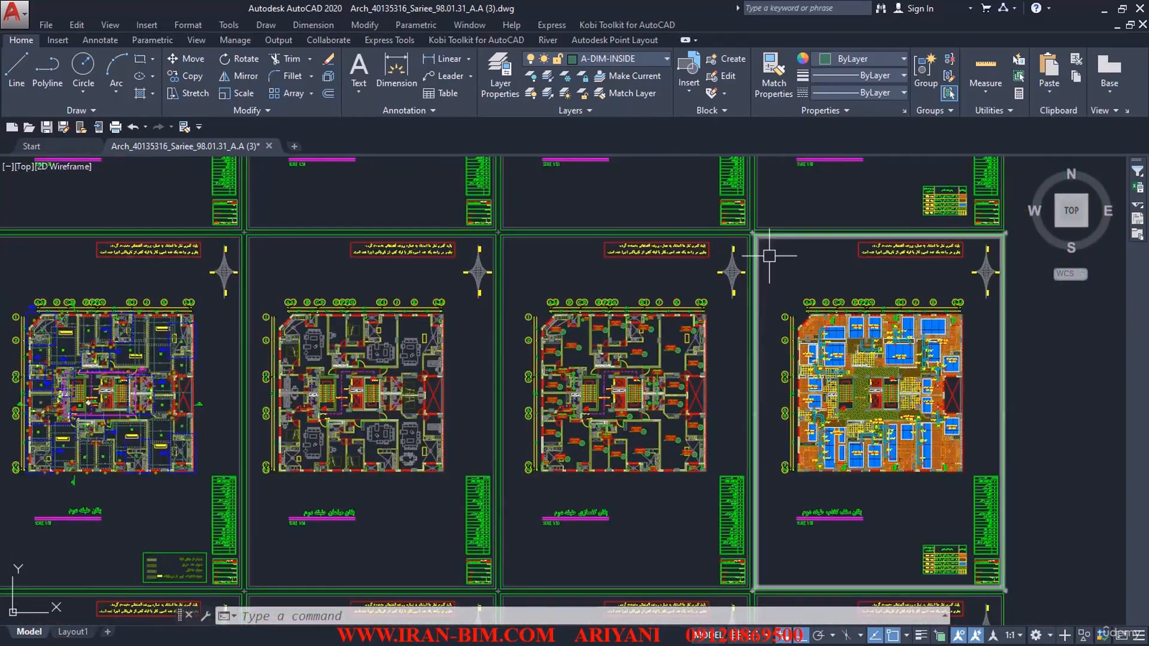
# Step: Examine the false-ceiling plan sheets of the second and first floors, including the red crossed void beside the bedrooms
pyautogui.moveTo(772, 239); pyautogui.dragTo(662, 499, button='middle')
pyautogui.moveTo(871, 296); pyautogui.dragTo(863, 313, button='middle')
pyautogui.moveTo(810, 447); pyautogui.dragTo(708, 321, button='middle')
pyautogui.scroll(5, 748, 336)
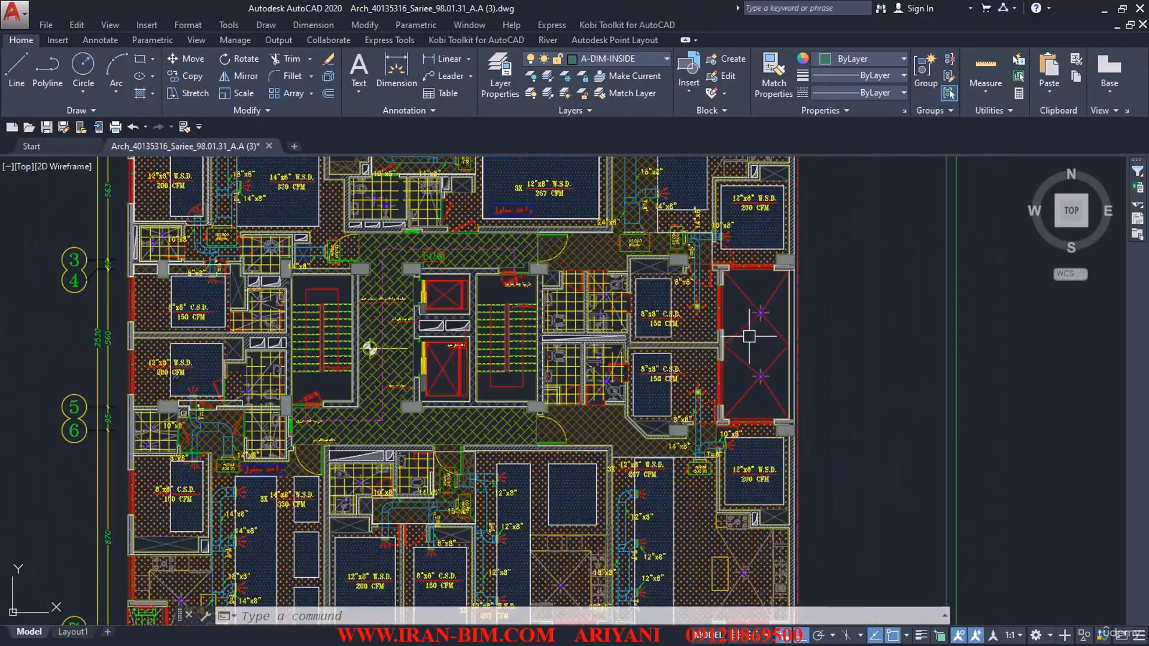
pyautogui.scroll(2, 749, 336)
pyautogui.scroll(4, 816, 316)
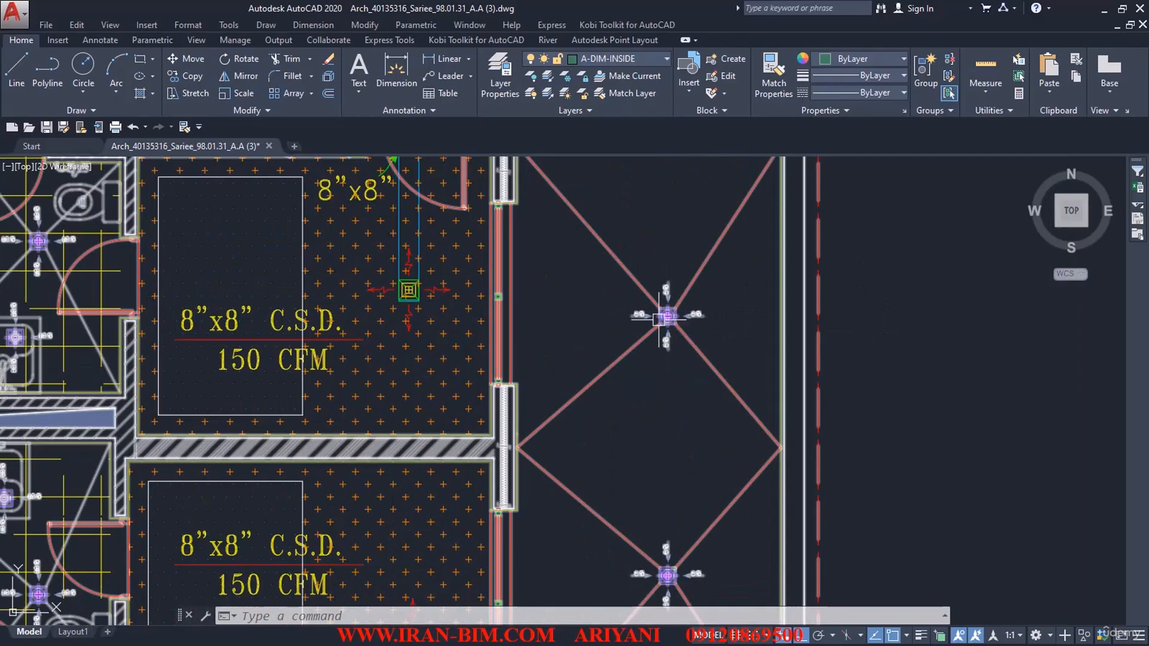
pyautogui.scroll(-10, 659, 319)
pyautogui.moveTo(676, 590); pyautogui.dragTo(661, 304, button='middle')
pyautogui.scroll(4, 635, 437)
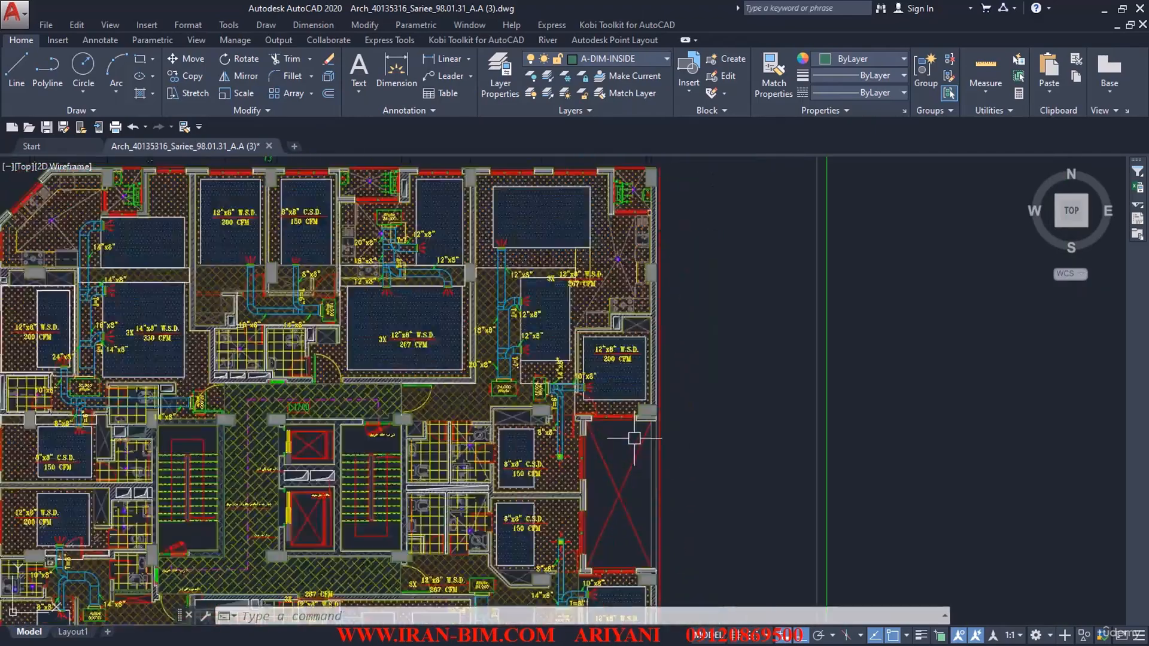
pyautogui.scroll(2, 634, 438)
pyautogui.scroll(-8, 608, 480)
pyautogui.scroll(2, 650, 435)
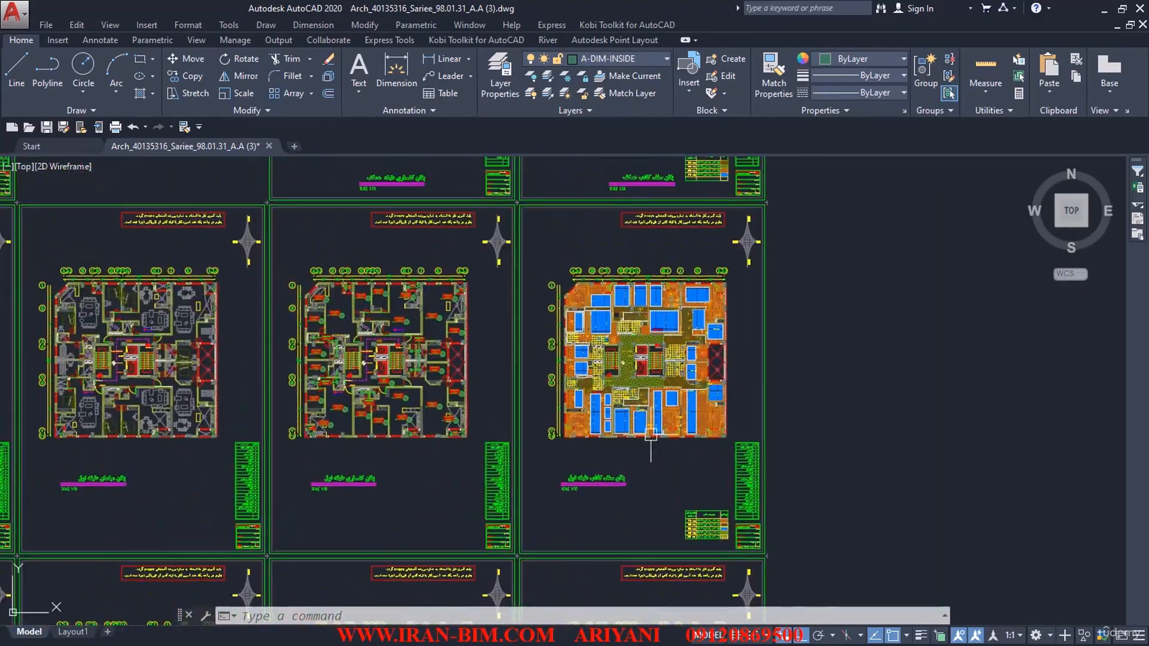
pyautogui.scroll(4, 664, 389)
pyautogui.scroll(-6, 547, 353)
# Step: Compare the first-floor plan's room layout and level mark with those of the second-floor plan
pyautogui.moveTo(189, 393)
pyautogui.mouseDown(button='middle')
pyautogui.moveTo(436, 375)
pyautogui.moveTo(461, 281)
pyautogui.mouseUp(button='middle')
pyautogui.moveTo(442, 384); pyautogui.dragTo(430, 246, button='middle')
pyautogui.scroll(-5, 430, 246)
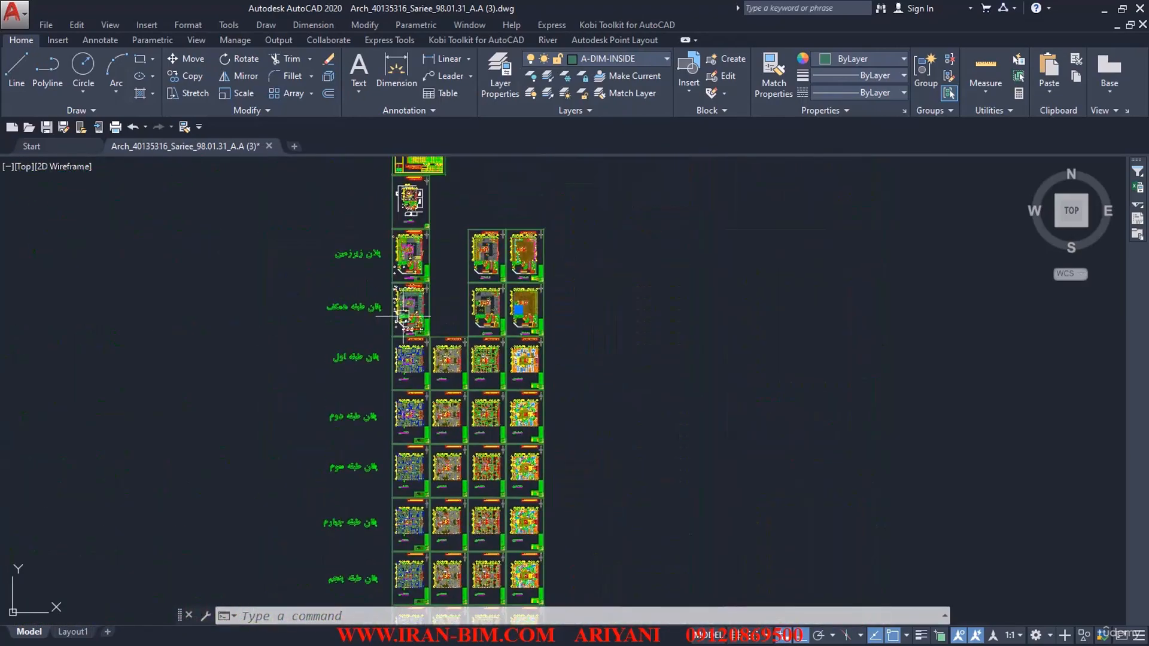
pyautogui.scroll(7, 361, 334)
pyautogui.scroll(6, 360, 335)
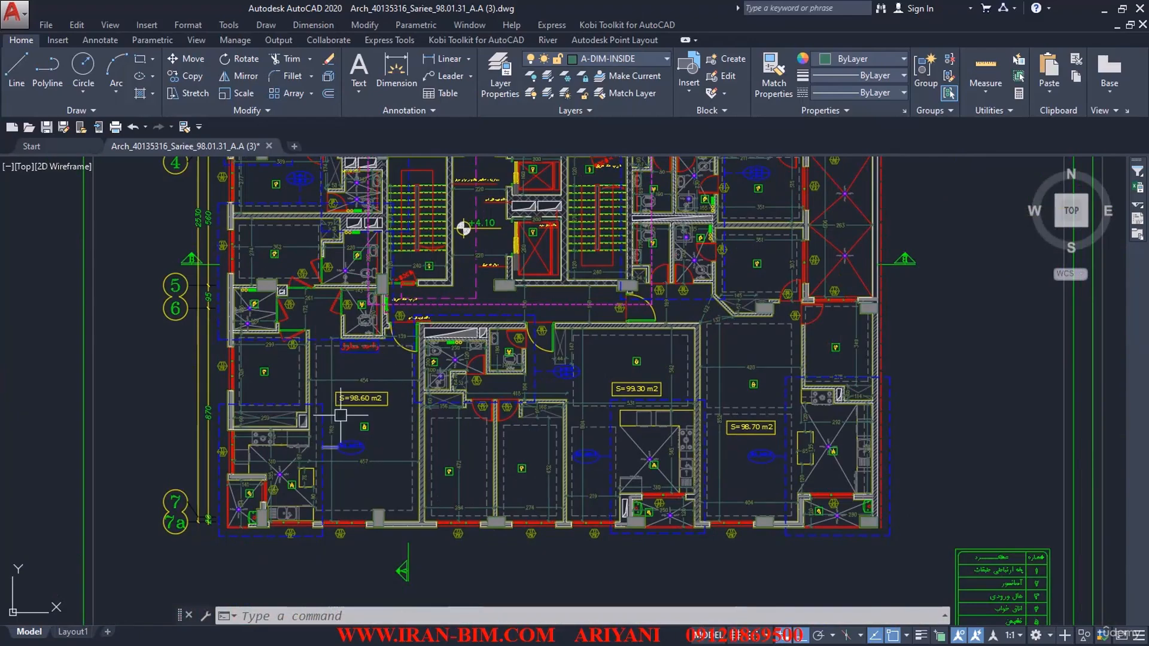
pyautogui.scroll(-8, 352, 450)
pyautogui.scroll(2, 352, 450)
pyautogui.moveTo(361, 480)
pyautogui.mouseDown(button='middle')
pyautogui.moveTo(562, 481)
pyautogui.moveTo(513, 479)
pyautogui.mouseUp(button='middle')
pyautogui.scroll(4, 549, 491)
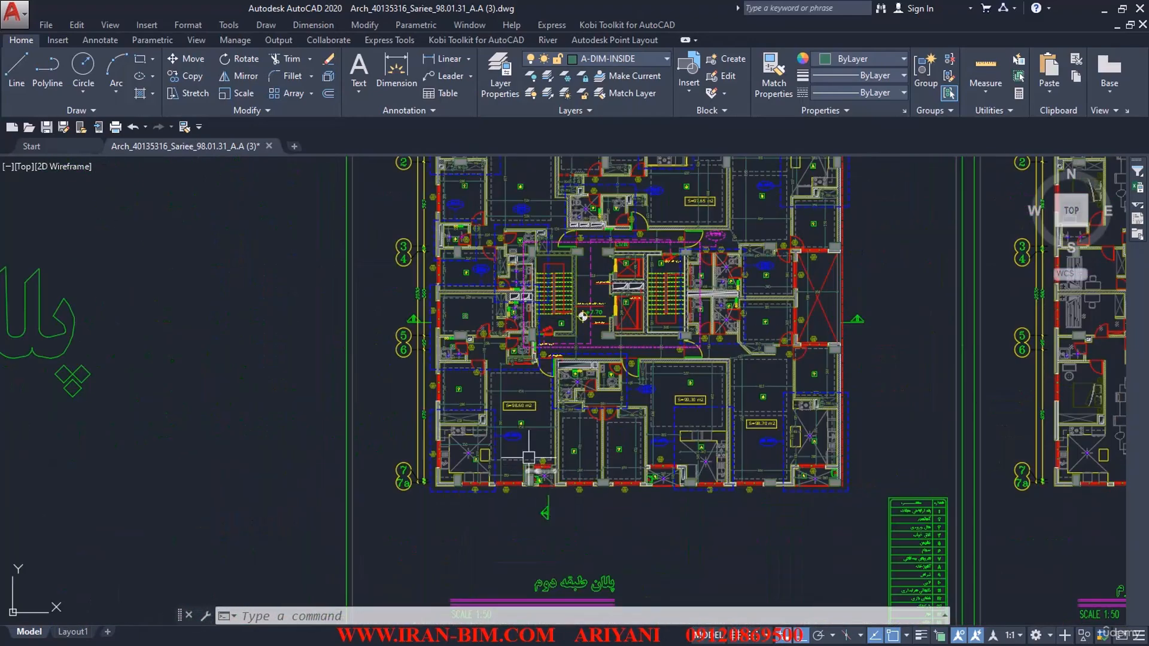
pyautogui.scroll(2, 477, 386)
pyautogui.scroll(-7, 477, 387)
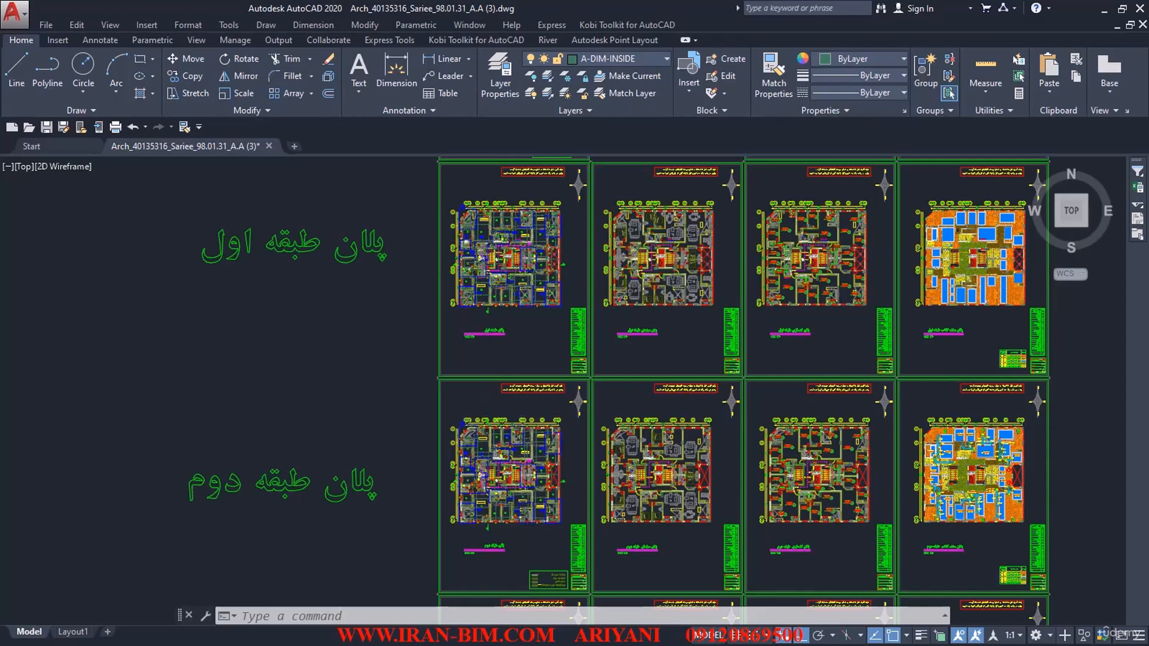
# Step: Select the whole dimensioned first-floor plan (پلان طبقه اول) with its grid bubbles and copy it to the clipboard
pyautogui.scroll(6, 485, 241)
pyautogui.moveTo(485, 241); pyautogui.dragTo(438, 305, button='middle')
pyautogui.scroll(-2, 508, 281)
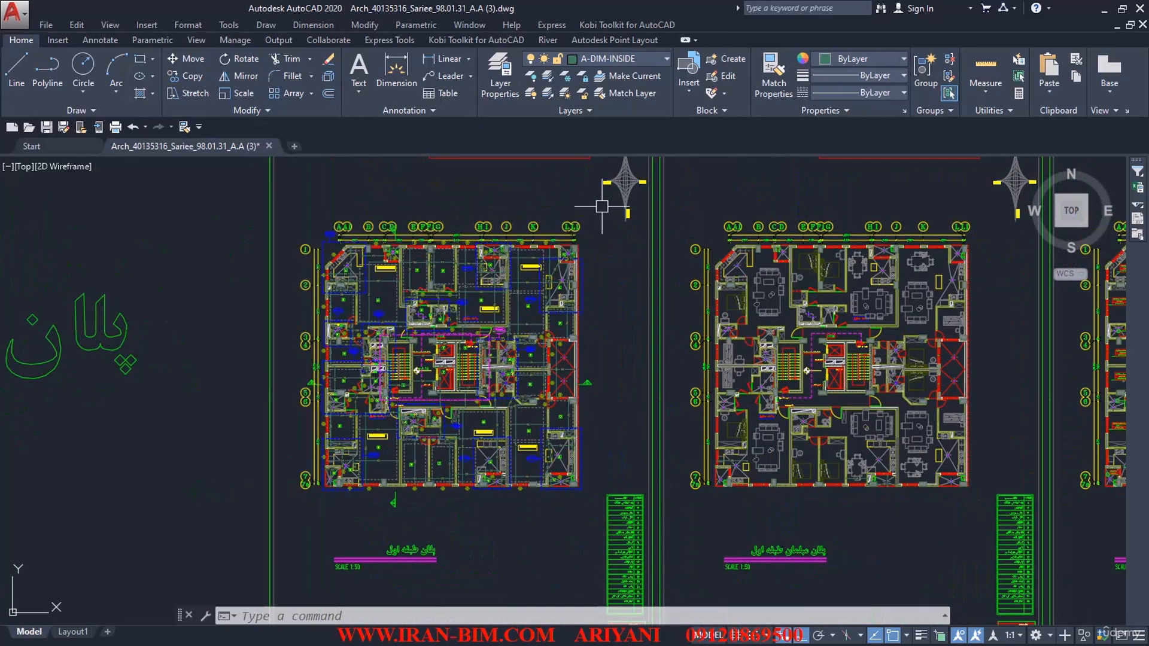
pyautogui.click(602, 206)
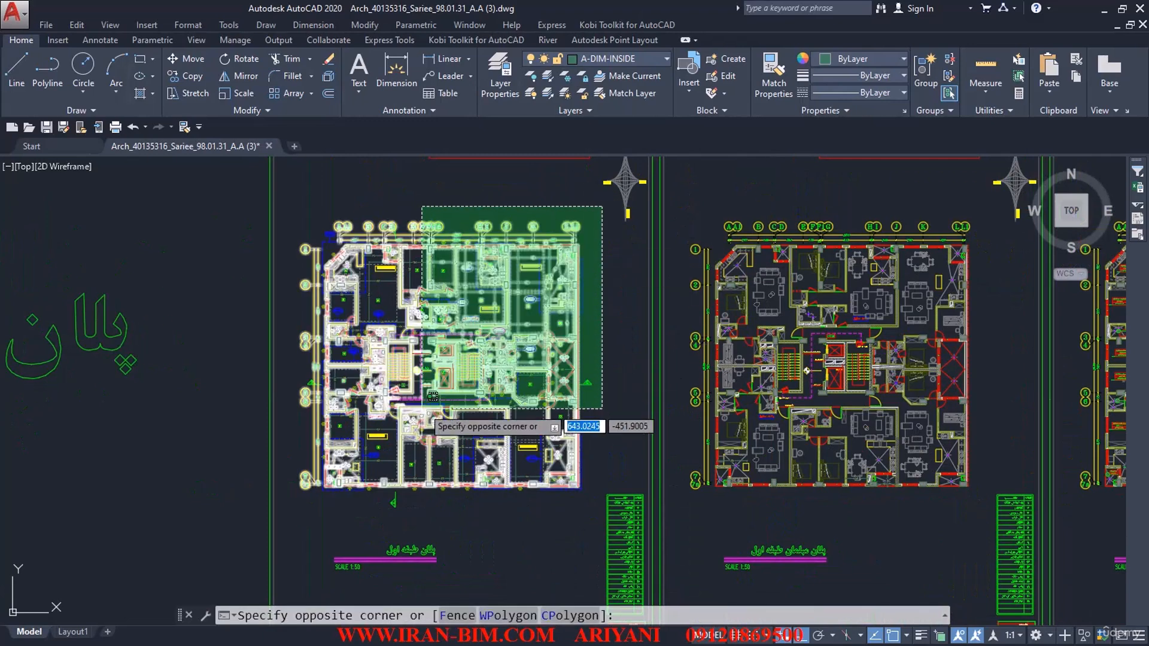
pyautogui.click(293, 497)
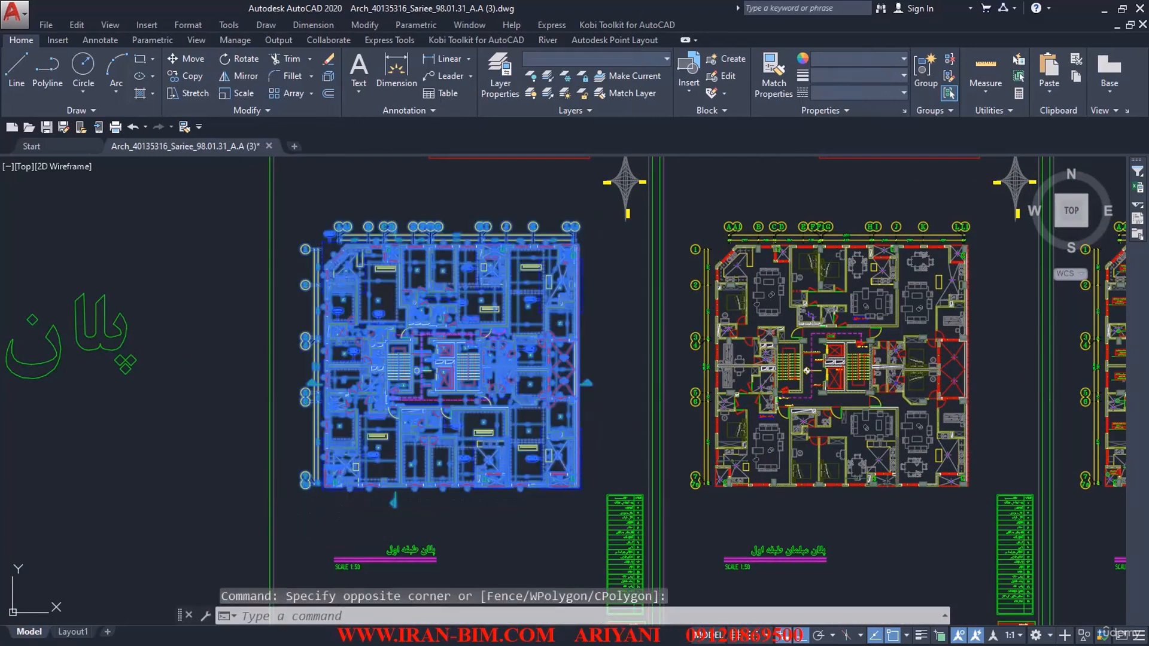
pyautogui.hotkey('ctrl', 'c')
# Step: Create a new drawing, paste the copied first-floor plan into it, and zoom to the drawing extents
pyautogui.hotkey('ctrl', 'n')
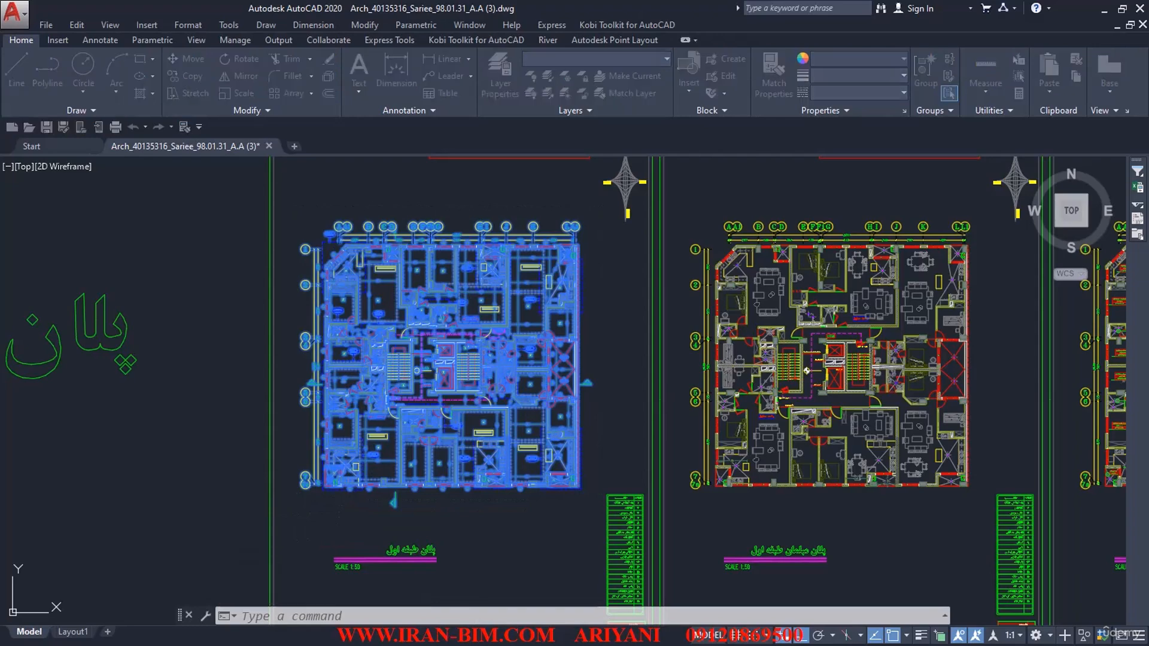
pyautogui.click(704, 427)
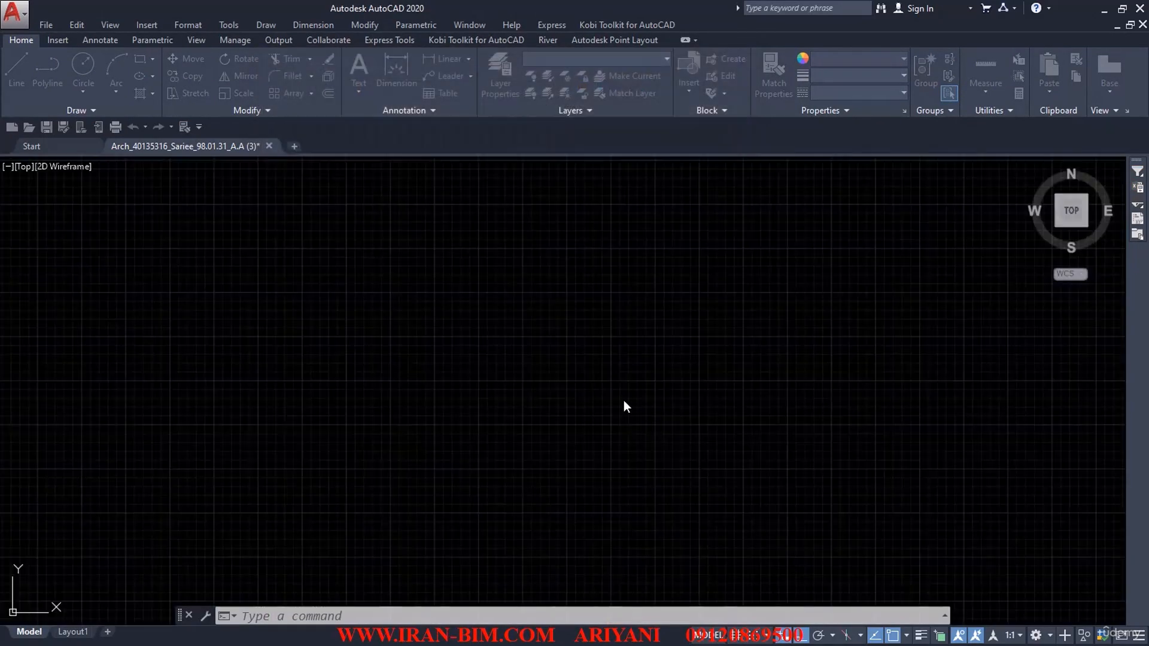
pyautogui.hotkey('ctrl', 'v')
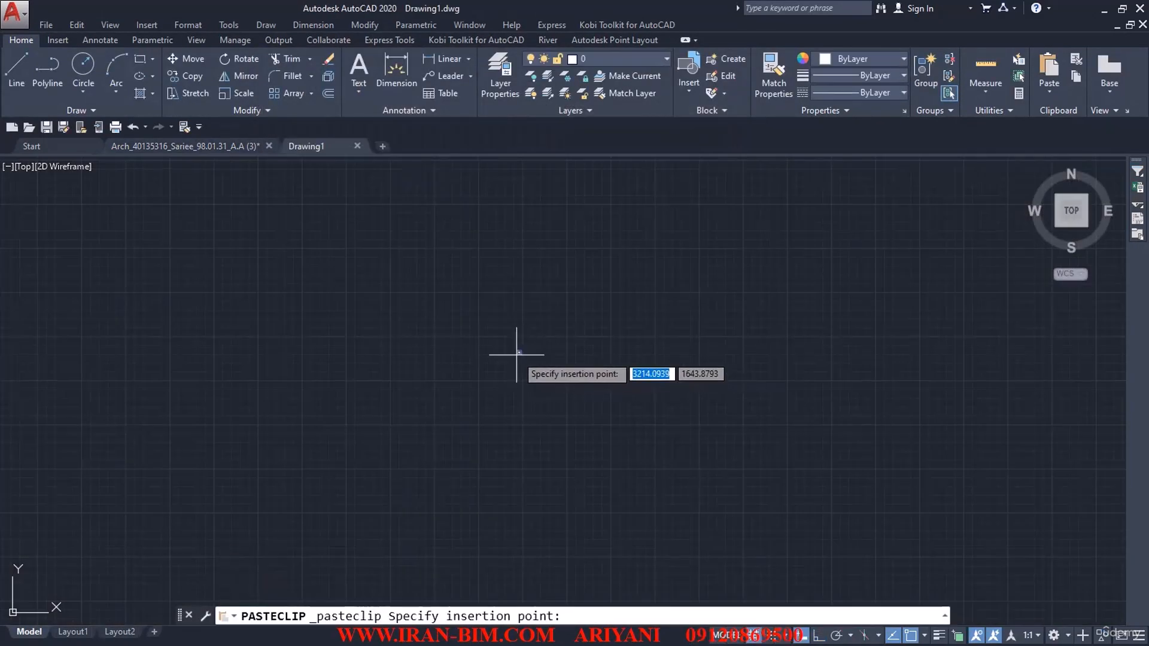
pyautogui.click(519, 352)
pyautogui.click(586, 429)
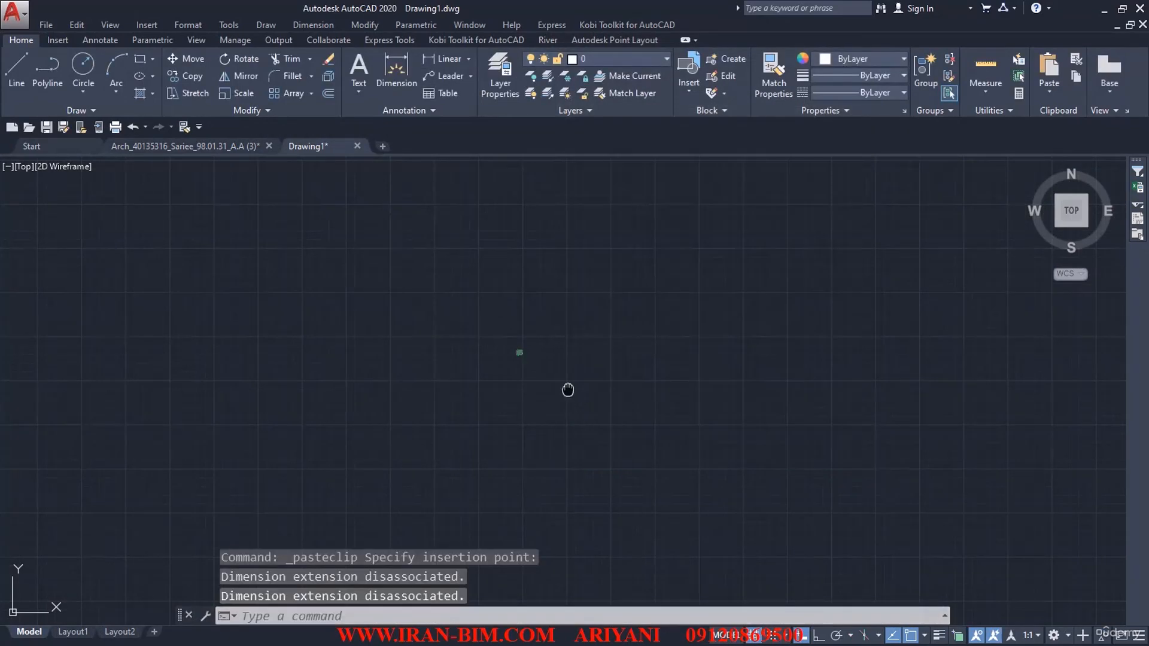
pyautogui.middleClick(566, 389)
pyautogui.moveTo(387, 325); pyautogui.dragTo(357, 346, button='middle')
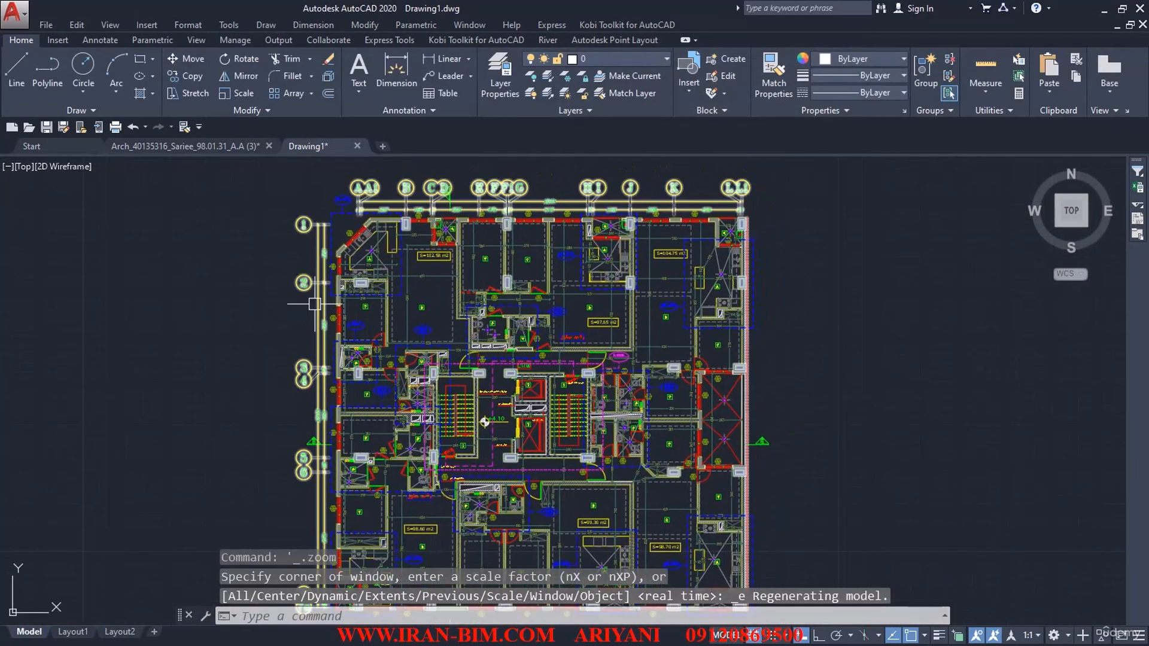
# Step: Open the grid and column block A$C1AAC2F90 for editing in the Block Editor
pyautogui.scroll(2, 315, 303)
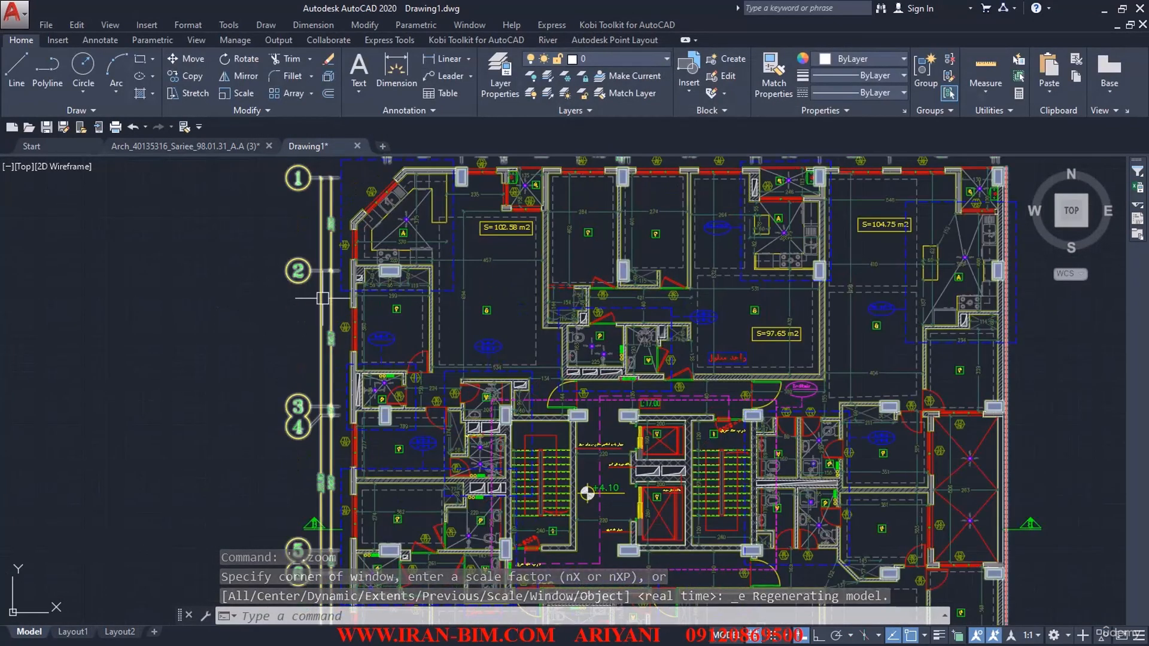
pyautogui.write('x')
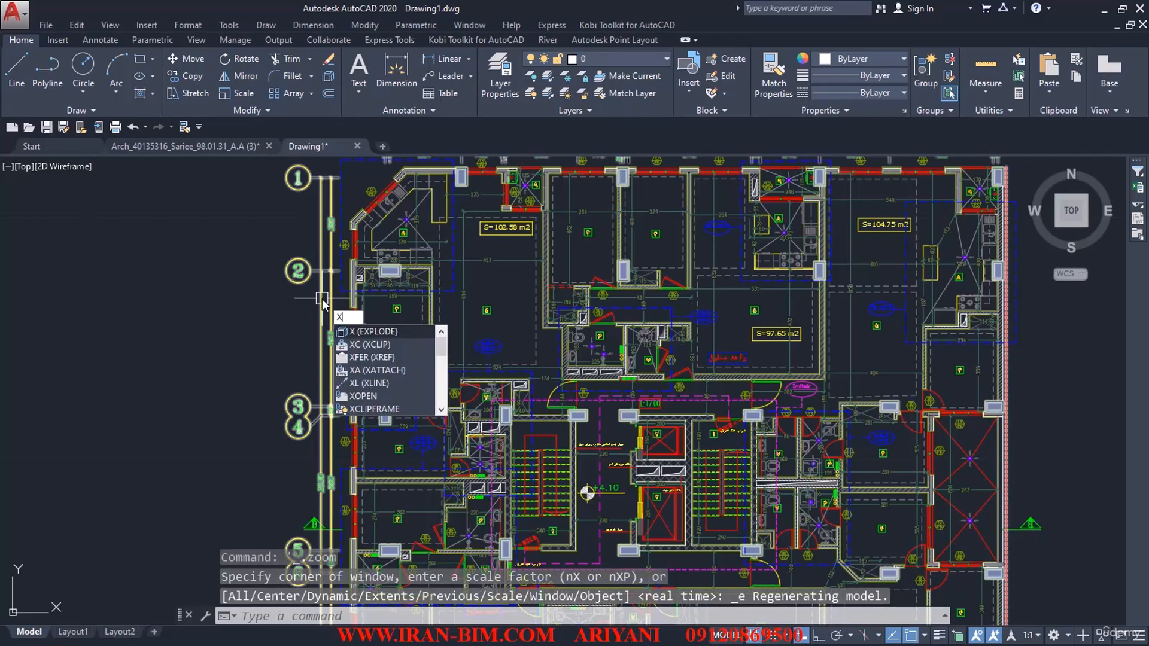
pyautogui.press('Escape')
pyautogui.doubleClick(322, 298)
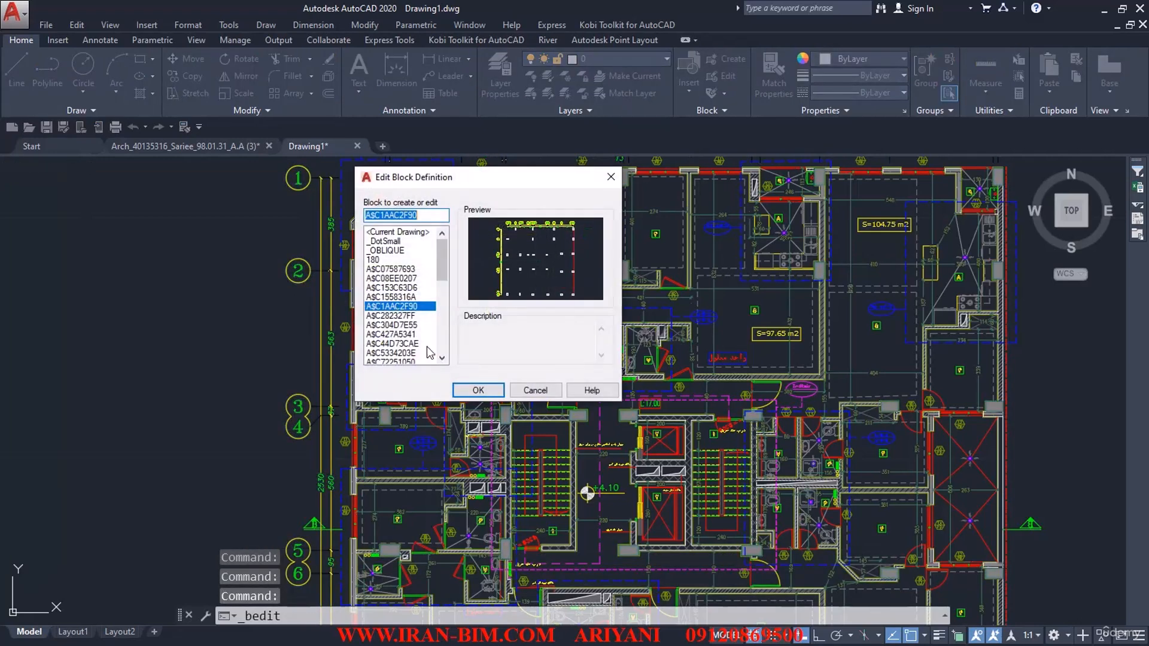
pyautogui.click(477, 390)
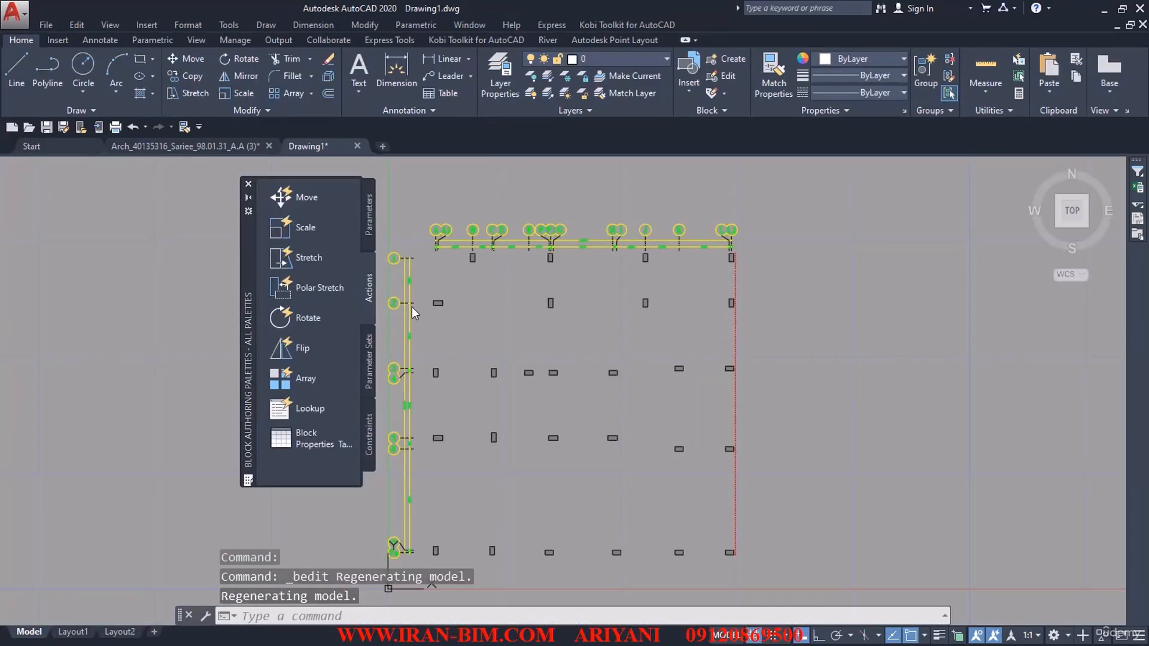
# Step: Erase all the grid dimensions inside the block, then close the Block Editor and save the changes
pyautogui.scroll(2, 445, 317)
pyautogui.rightClick(440, 321)
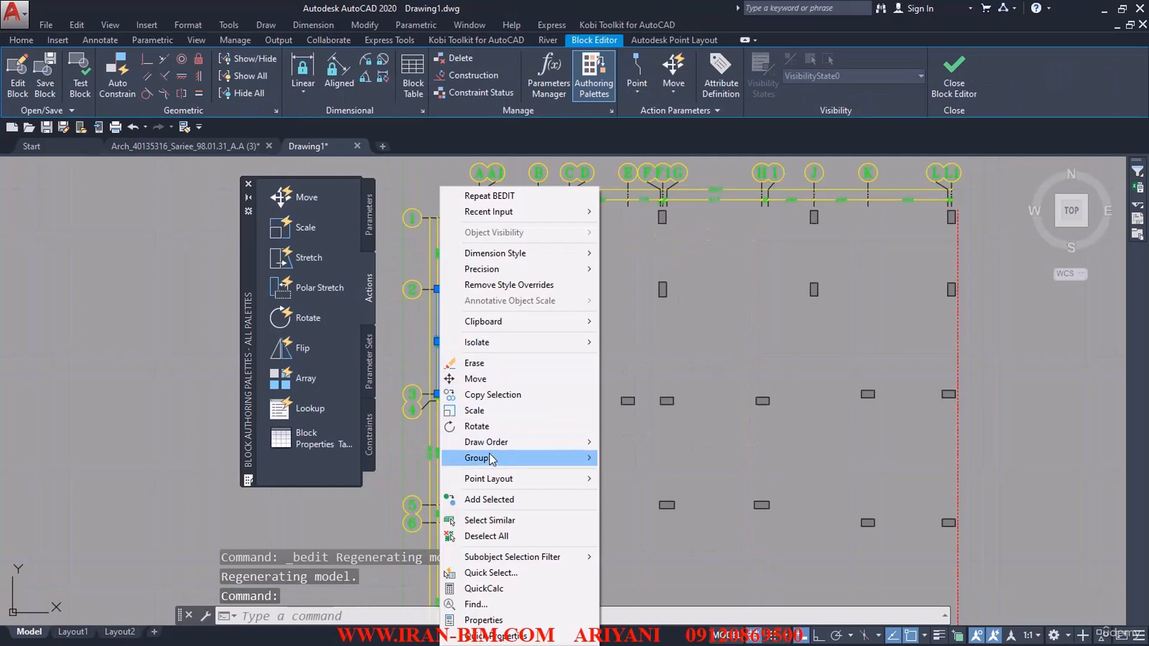
pyautogui.click(484, 520)
pyautogui.write('e')
pyautogui.press('Return')
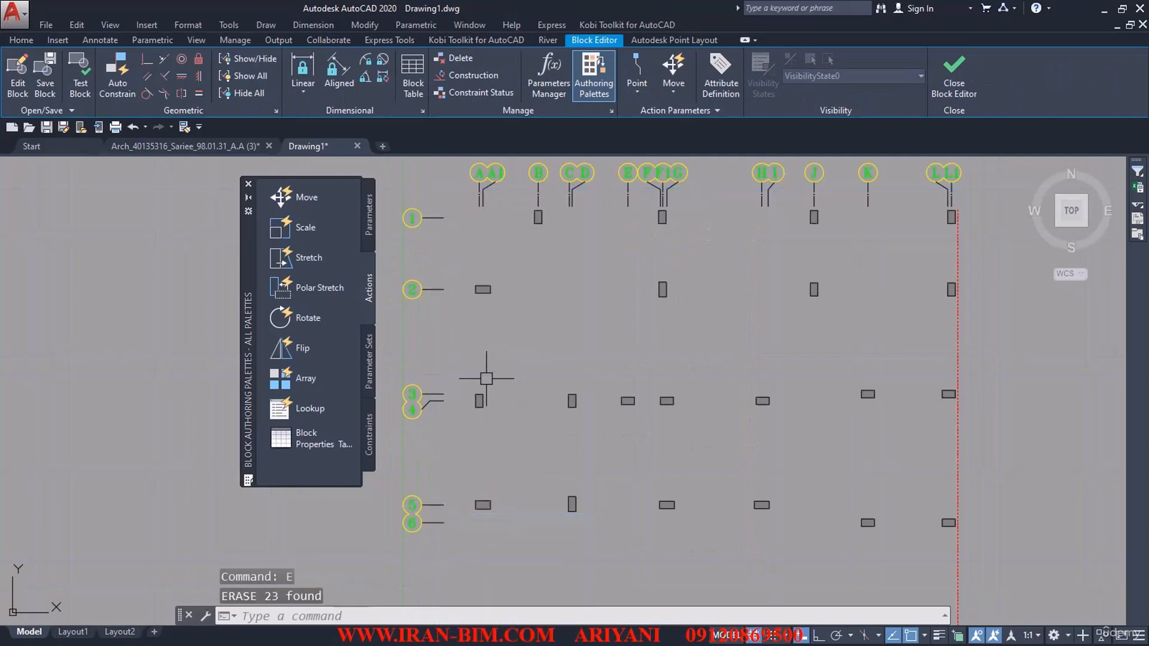
pyautogui.scroll(5, 498, 301)
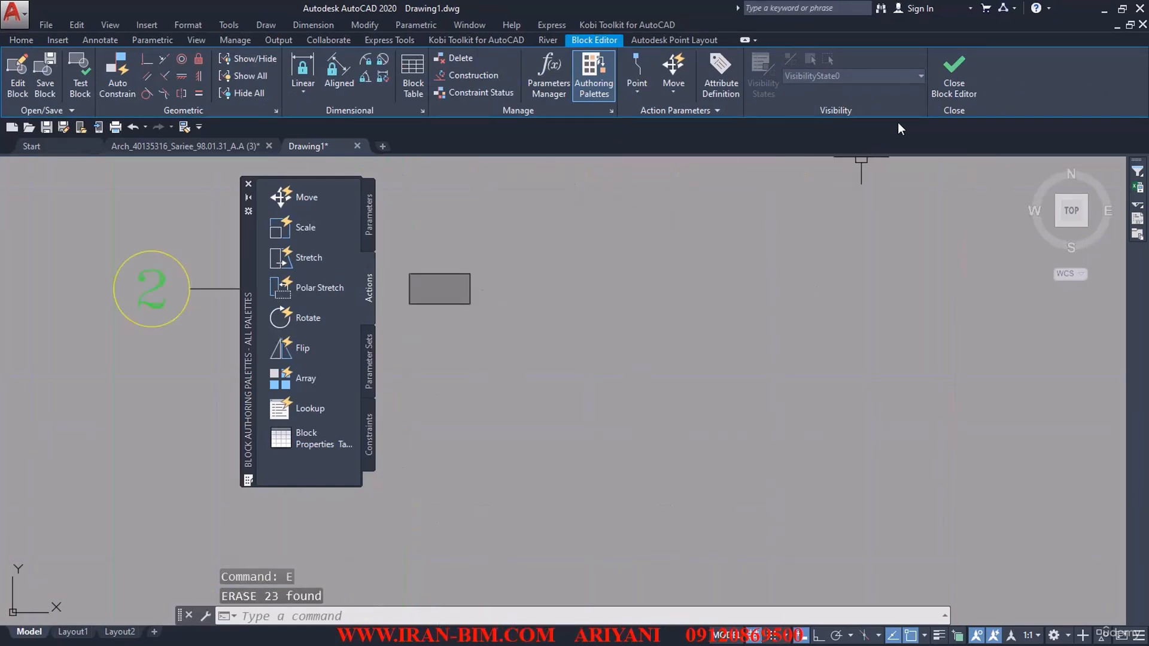
pyautogui.click(952, 71)
pyautogui.click(577, 297)
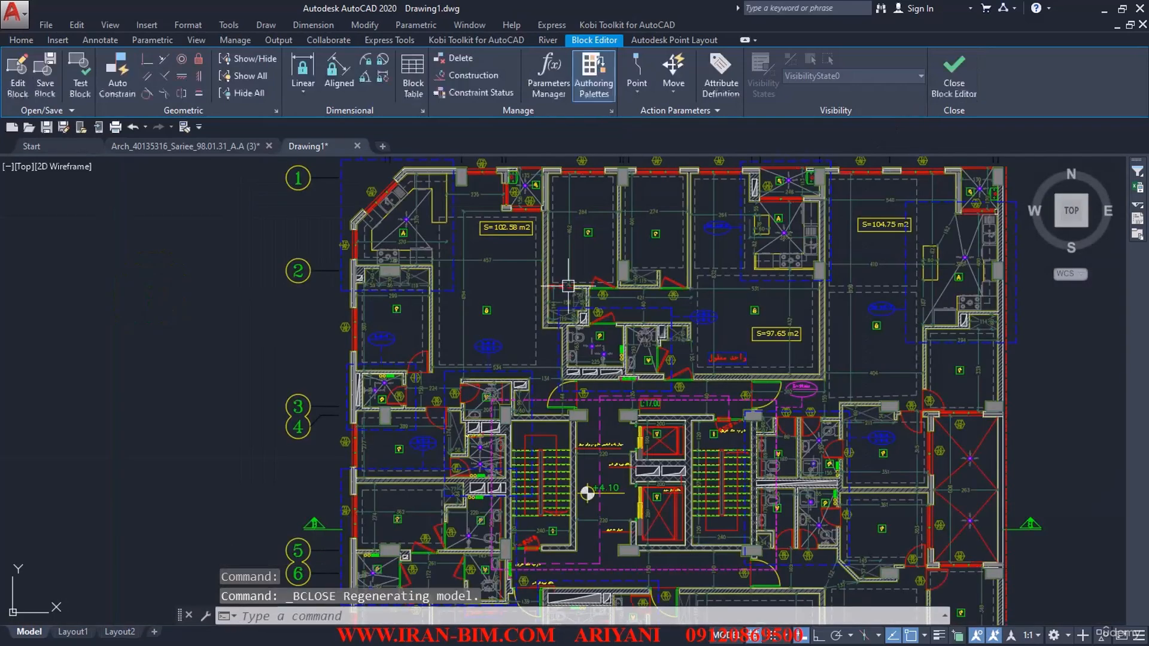
# Step: Select all interior dimensions similar to one on the A-DIM-INSIDE layer and erase them
pyautogui.rightClick(531, 293)
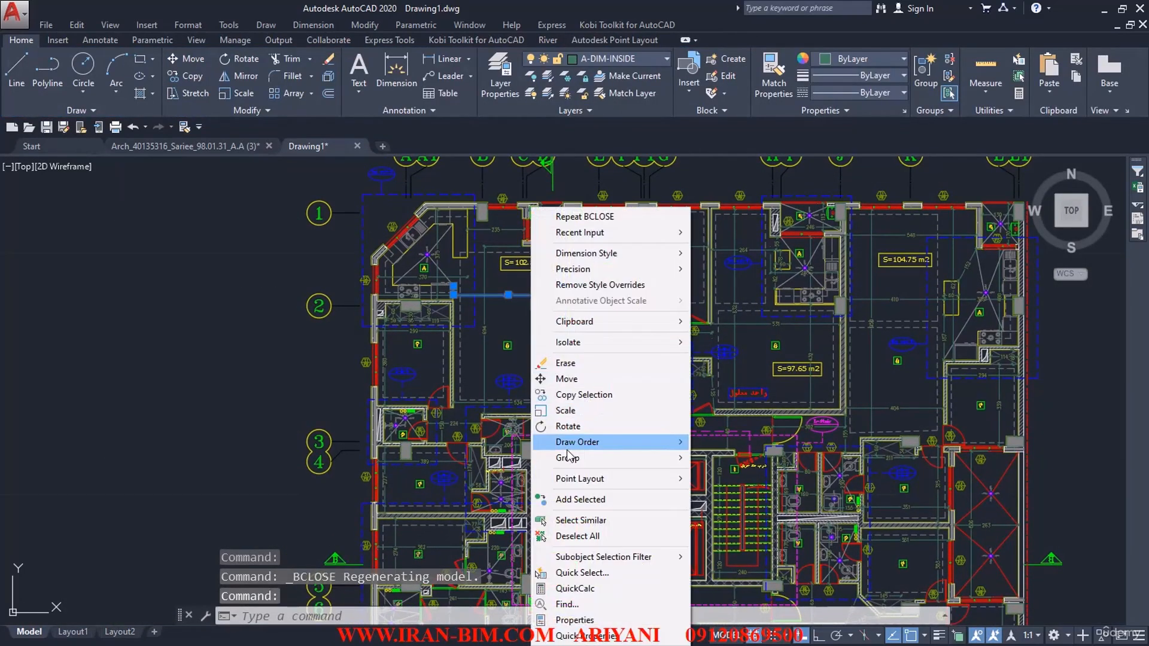
pyautogui.click(548, 521)
pyautogui.write('E')
pyautogui.press('Return')
# Step: Select all blue dashed outlines similar to the one around the corner kitchen on the A-SERVICE-Enlarger layer and erase them
pyautogui.moveTo(488, 298); pyautogui.dragTo(513, 329, button='middle')
pyautogui.click(500, 301)
pyautogui.rightClick(524, 322)
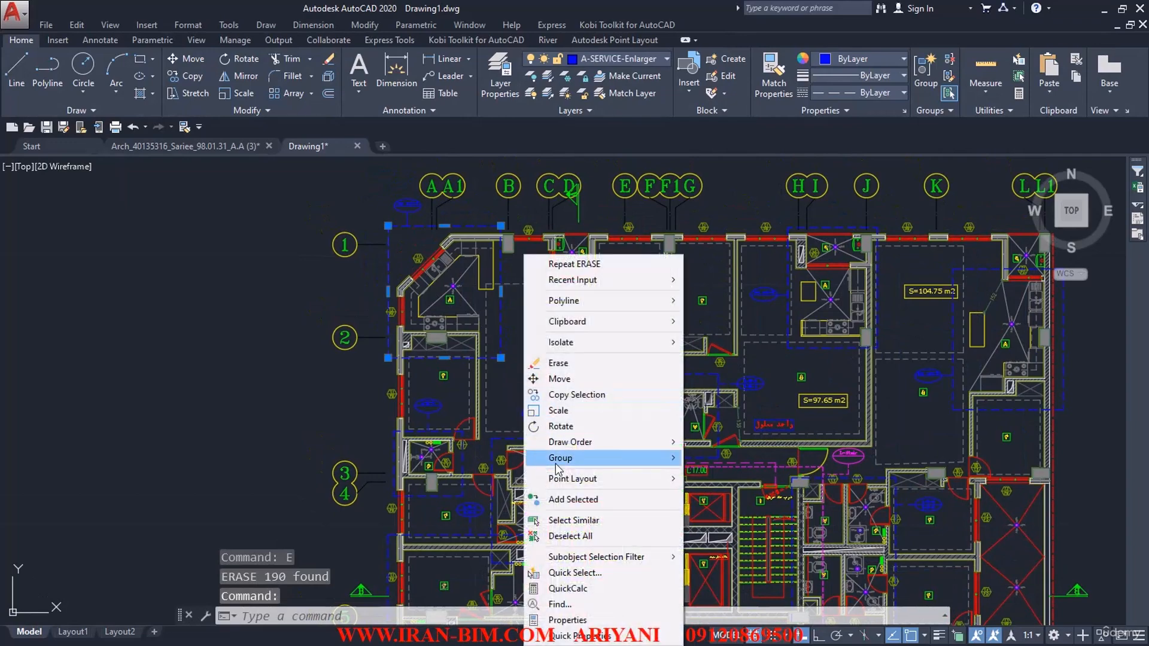
pyautogui.click(560, 521)
pyautogui.write('E')
pyautogui.press('Return')
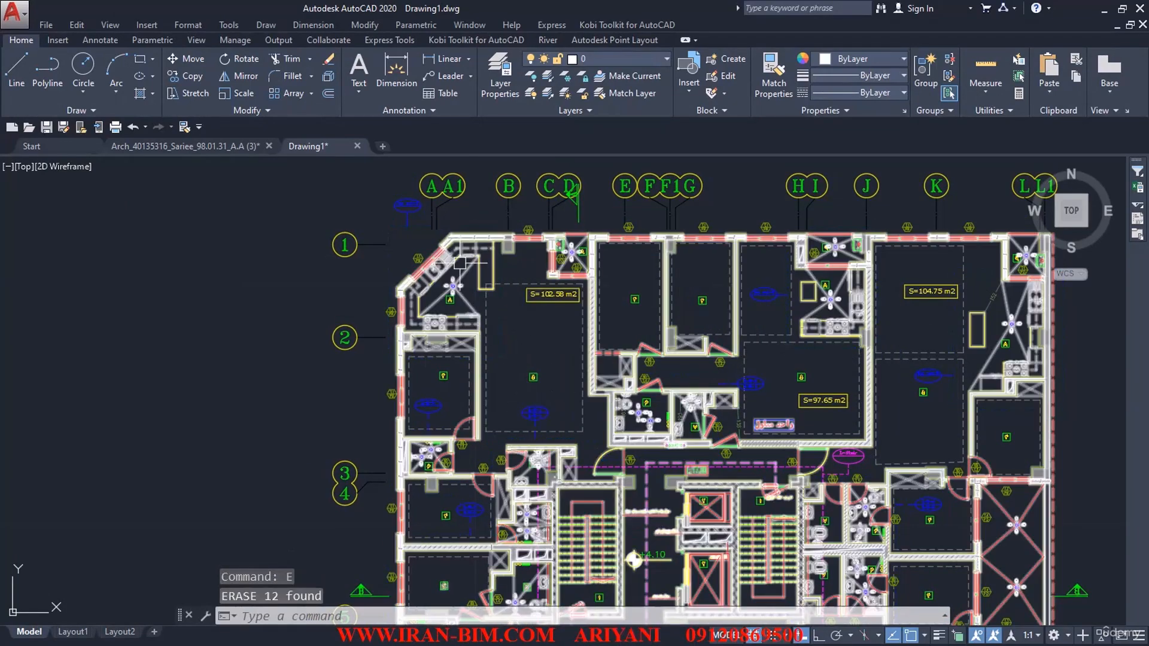
# Step: Select the blue oval callout near grid A with its leader, select all similar objects, and erase them
pyautogui.scroll(4, 407, 206)
pyautogui.moveTo(415, 212); pyautogui.dragTo(456, 328, button='middle')
pyautogui.click(423, 263)
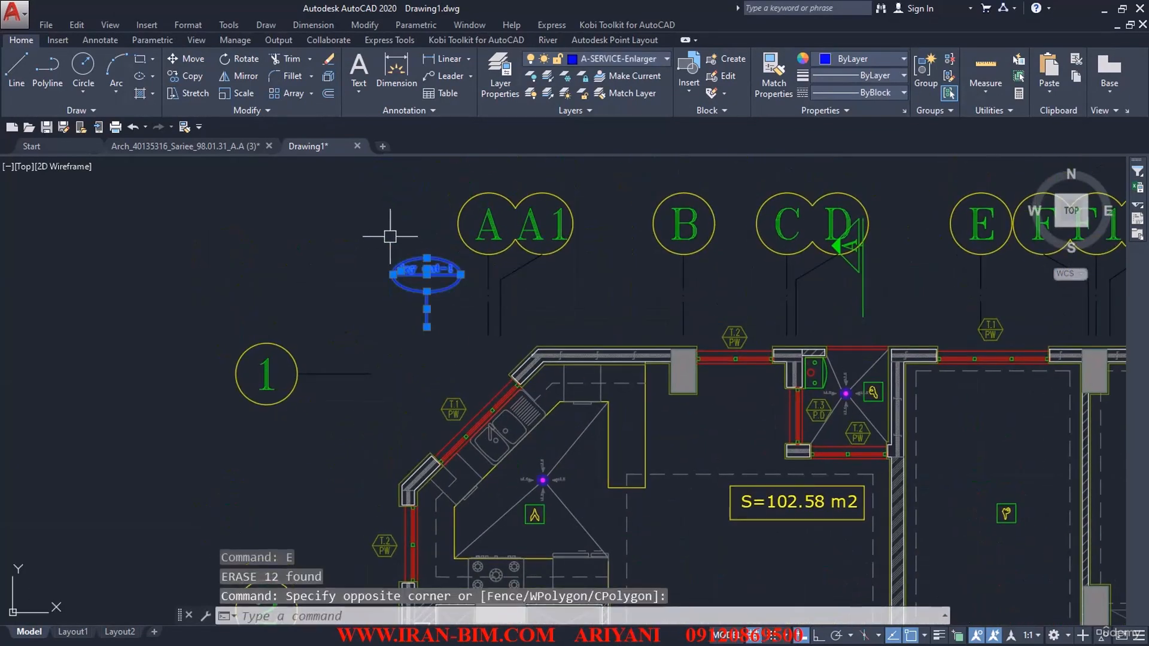
pyautogui.rightClick(390, 237)
pyautogui.click(440, 462)
pyautogui.scroll(-4, 398, 341)
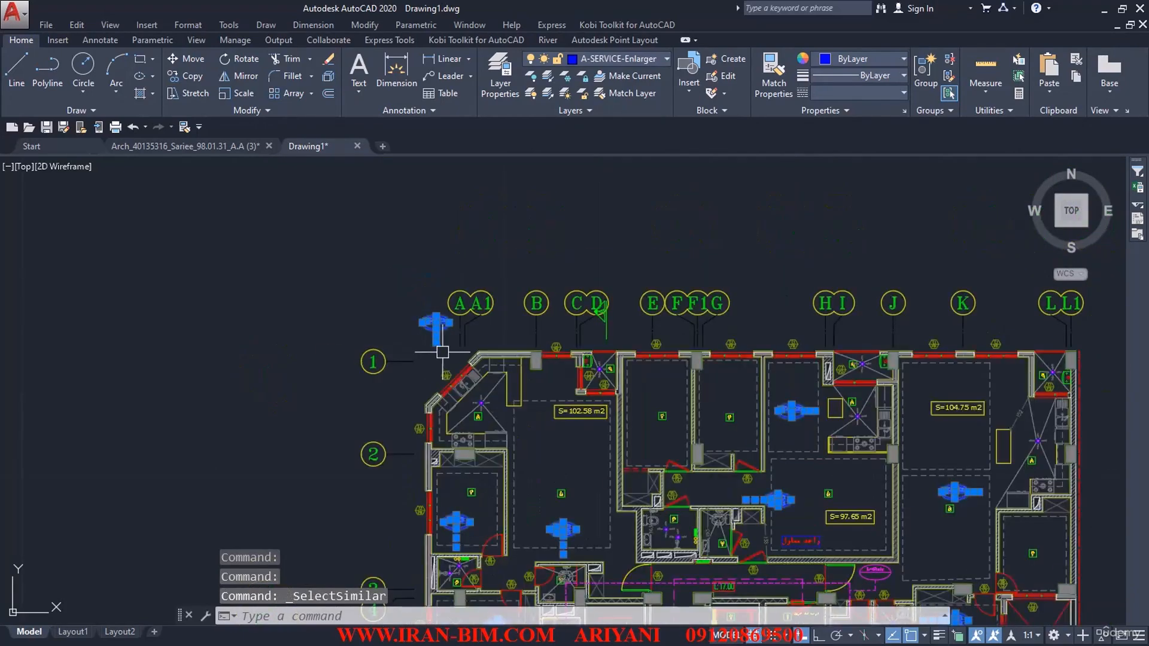
pyautogui.write('E')
pyautogui.press('Return')
# Step: Select the green boxed number symbol in the S=97.65 m2 unit, select all similar objects on the A-LEGEND layer, and erase them
pyautogui.scroll(5, 672, 301)
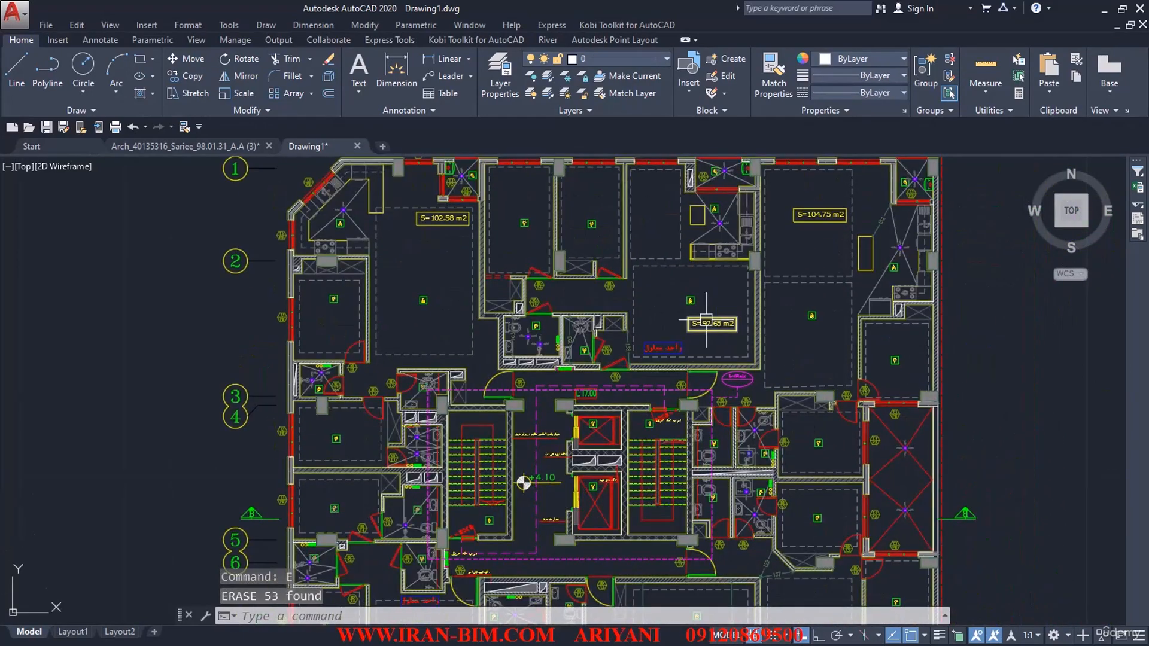
pyautogui.scroll(2, 673, 301)
pyautogui.click(724, 338)
pyautogui.click(699, 311)
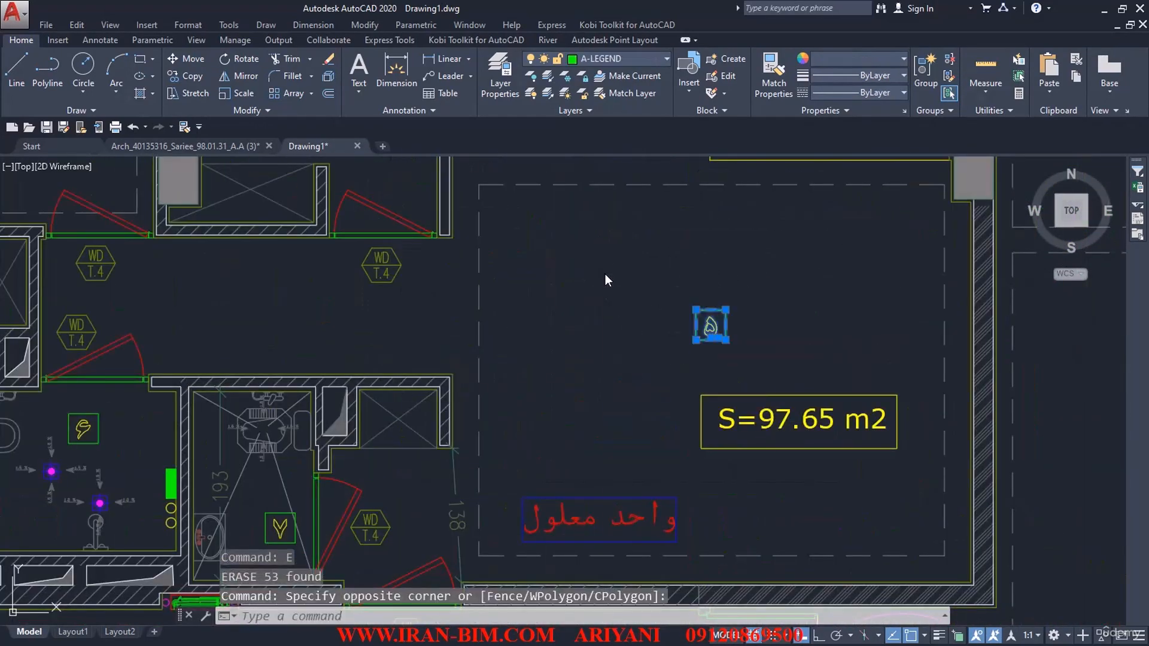
pyautogui.rightClick(605, 274)
pyautogui.click(632, 500)
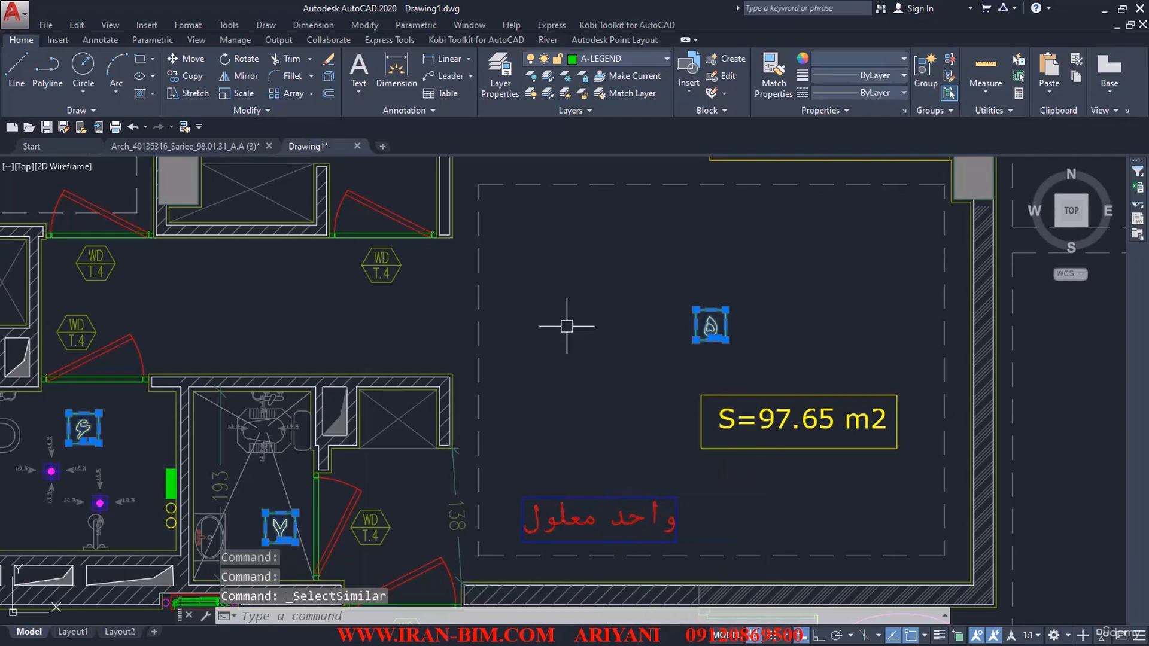
pyautogui.scroll(-5, 563, 326)
pyautogui.write('E')
pyautogui.press('Return')
# Step: Open the floor plan's main wall and fixture block in the Block Editor
pyautogui.scroll(5, 510, 415)
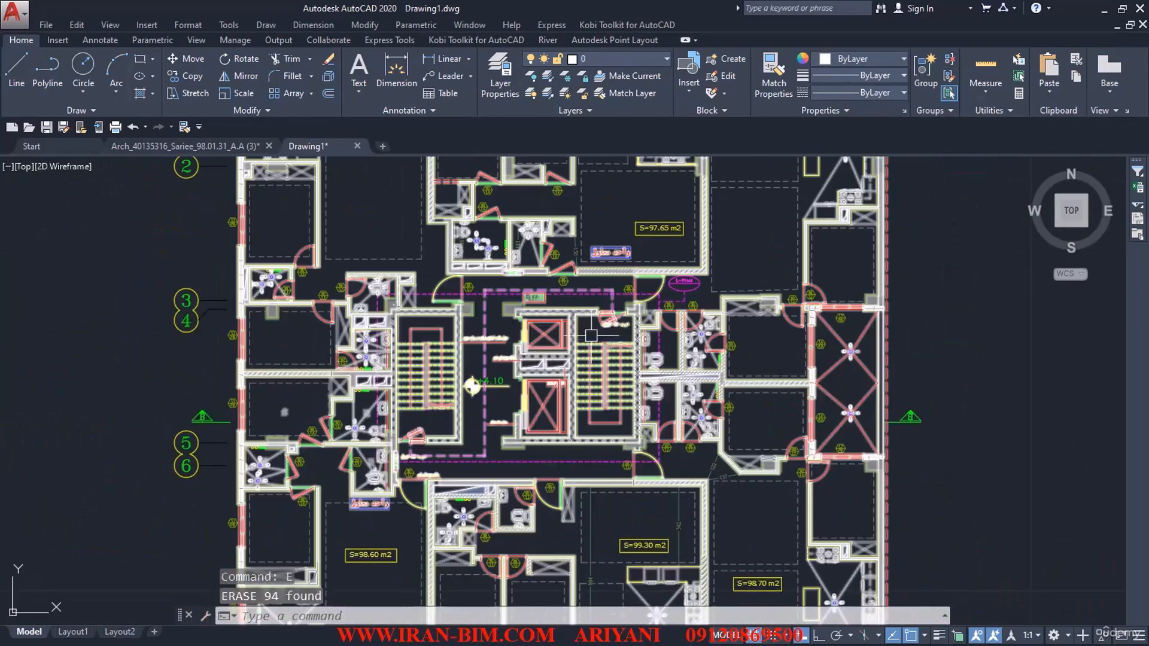
pyautogui.doubleClick(510, 416)
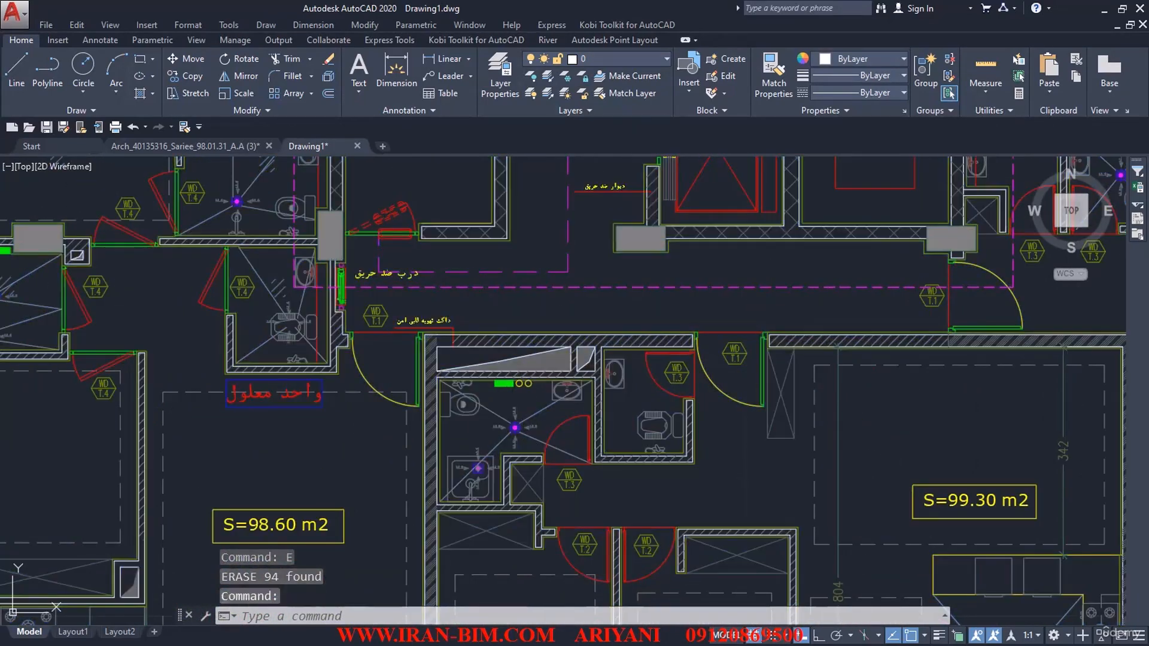
pyautogui.click(284, 331)
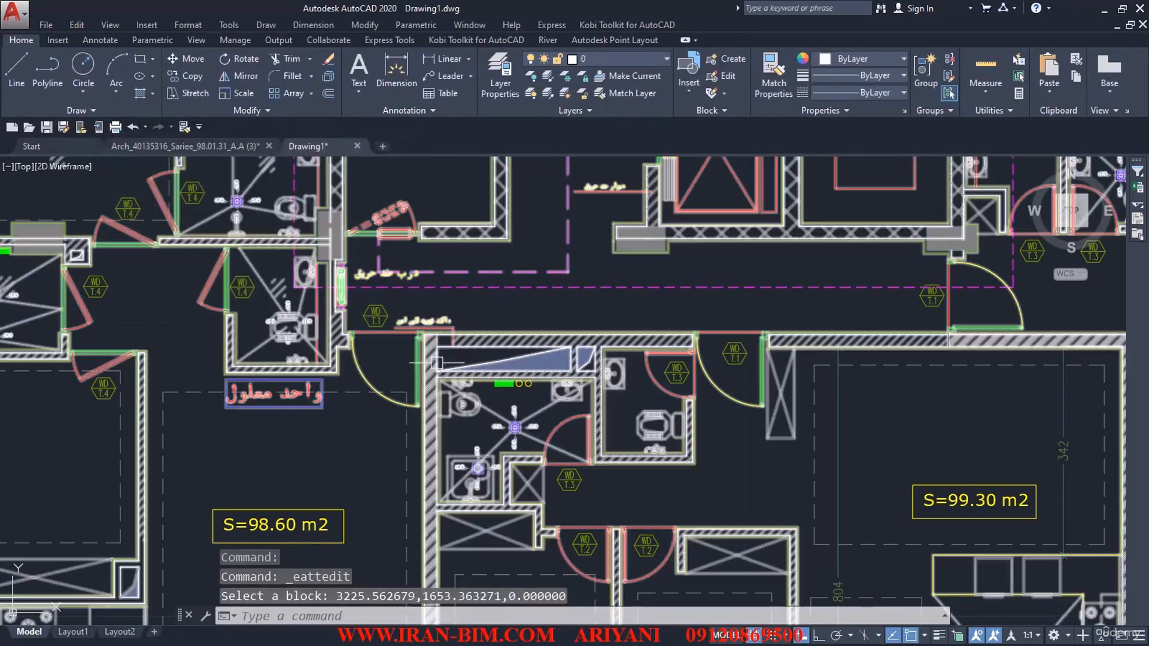
pyautogui.click(454, 349)
pyautogui.rightClick(460, 349)
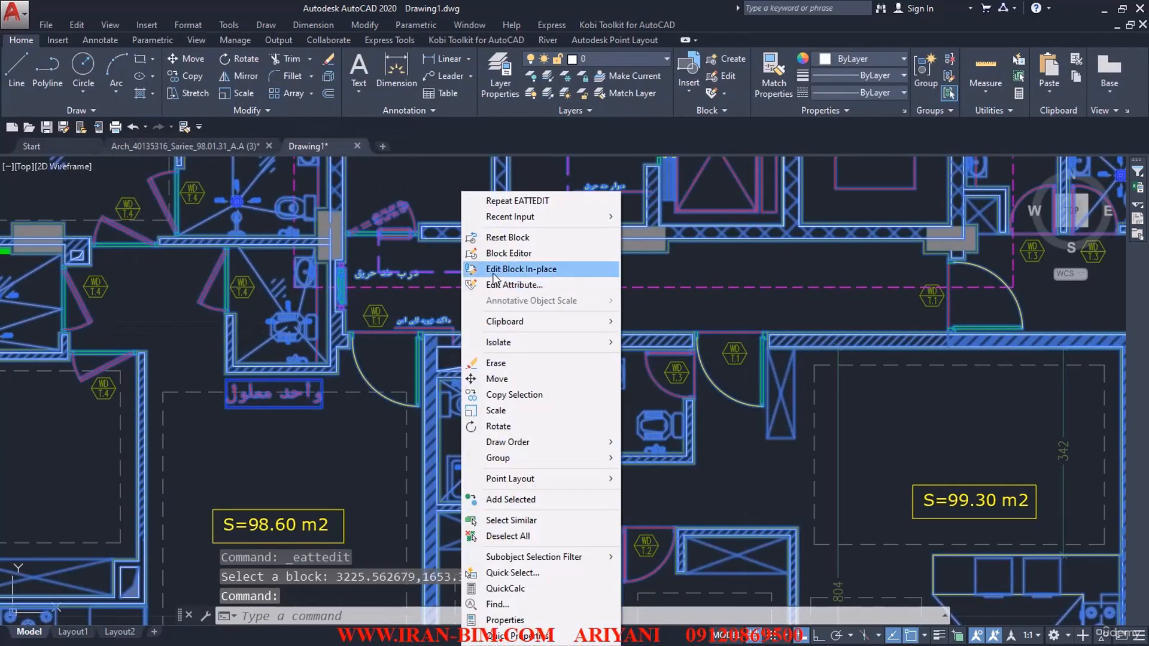
pyautogui.click(526, 261)
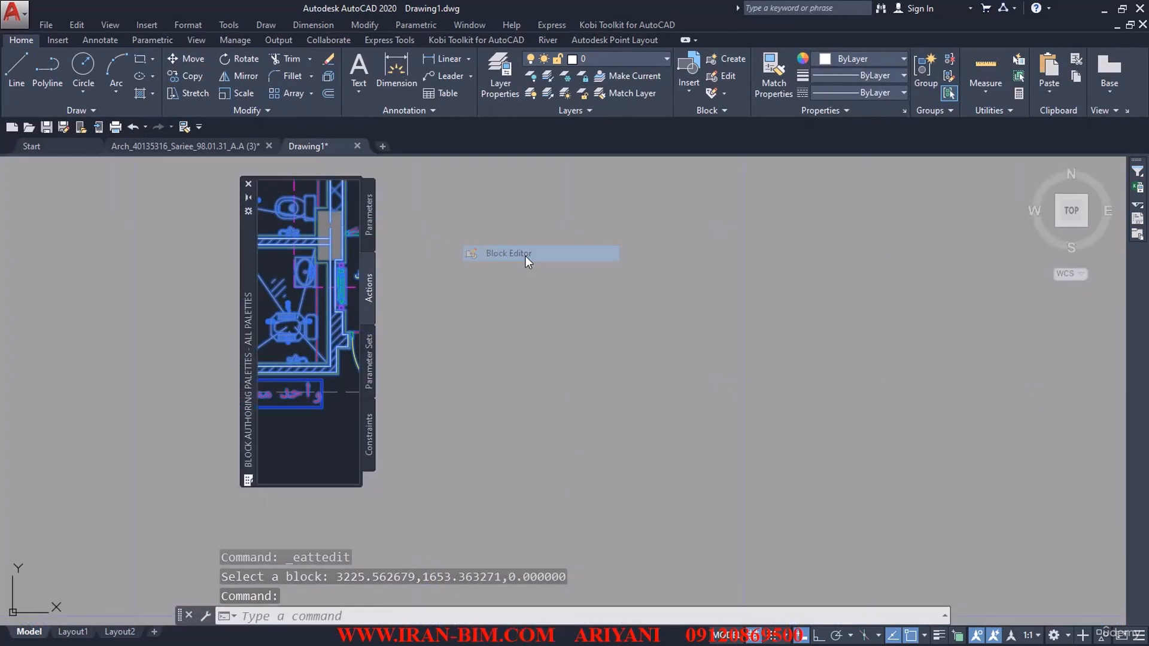
# Step: Check the layer of the kitchen stove inside the block and examine the bathroom fixtures
pyautogui.scroll(5, 533, 312)
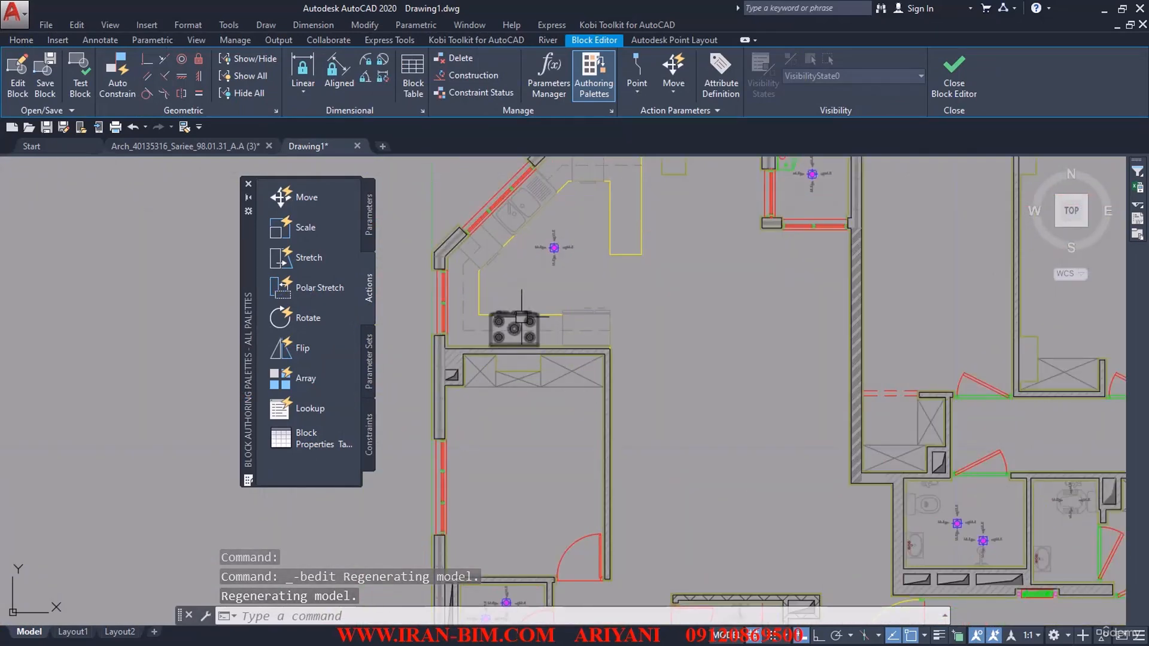
pyautogui.click(521, 317)
pyautogui.click(22, 40)
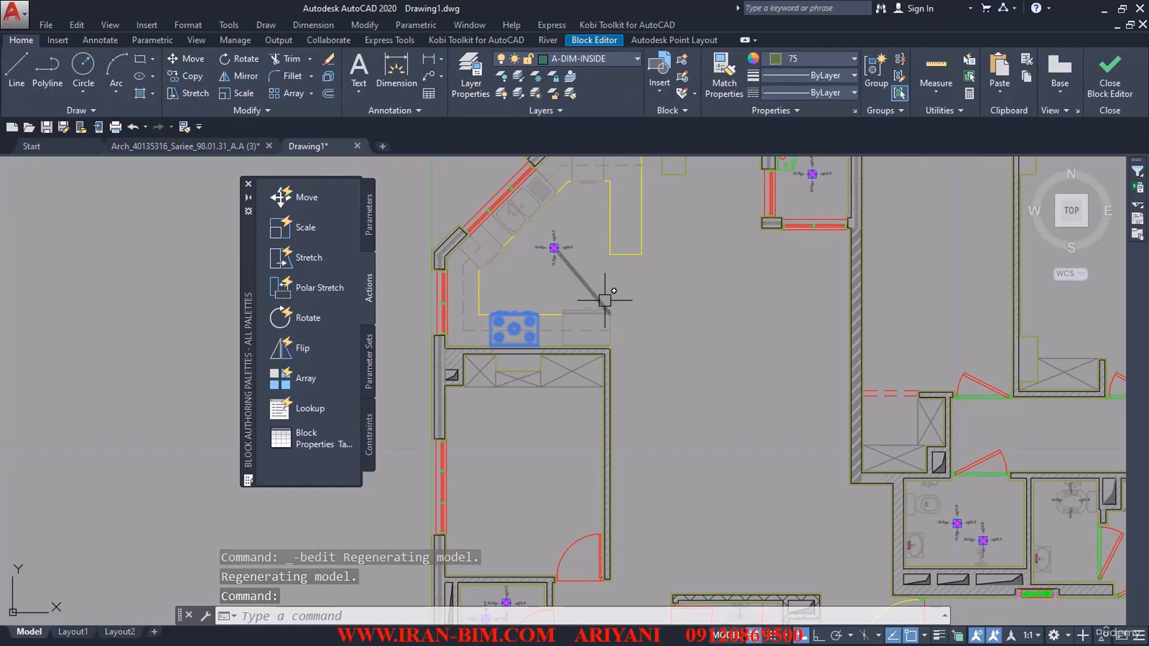
pyautogui.scroll(-6, 553, 261)
pyautogui.scroll(7, 624, 382)
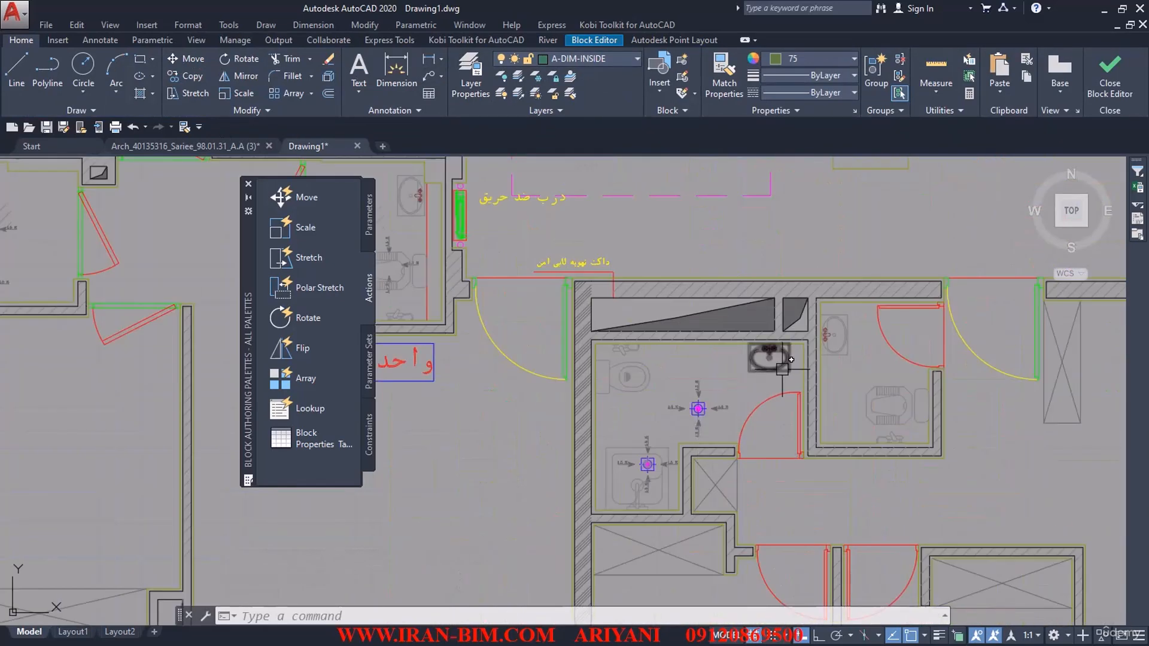
pyautogui.moveTo(902, 407); pyautogui.dragTo(818, 353, button='middle')
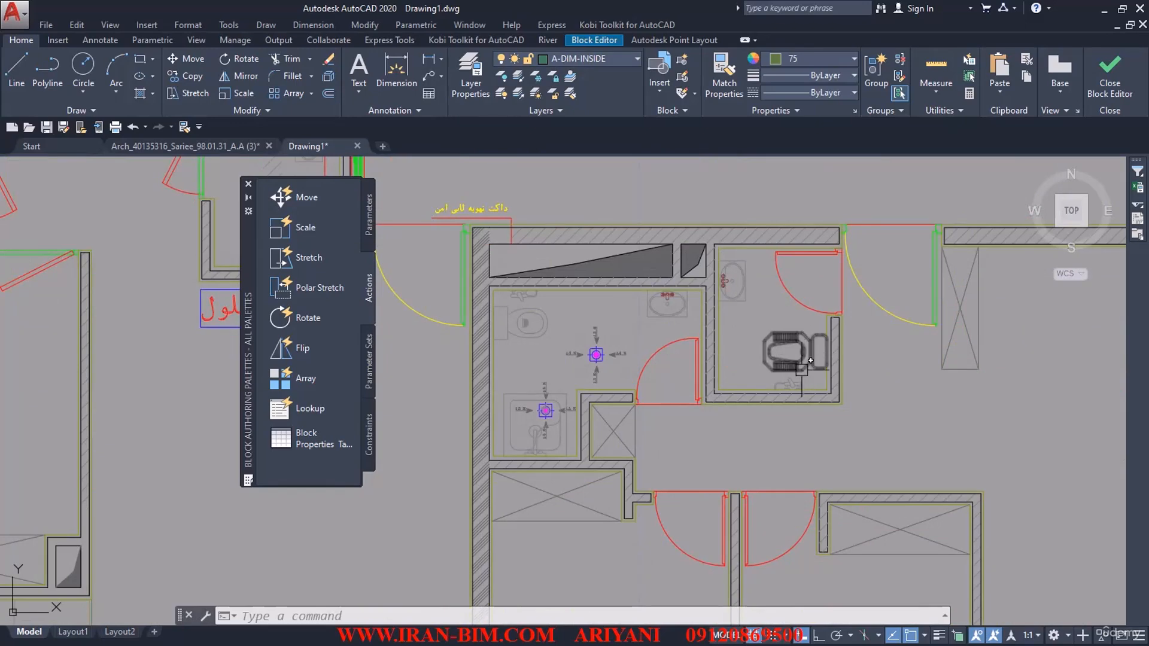
pyautogui.scroll(-4, 802, 371)
pyautogui.moveTo(706, 405); pyautogui.dragTo(685, 343, button='middle')
pyautogui.scroll(-4, 619, 419)
pyautogui.moveTo(613, 410); pyautogui.dragTo(626, 489, button='middle')
pyautogui.scroll(8, 618, 214)
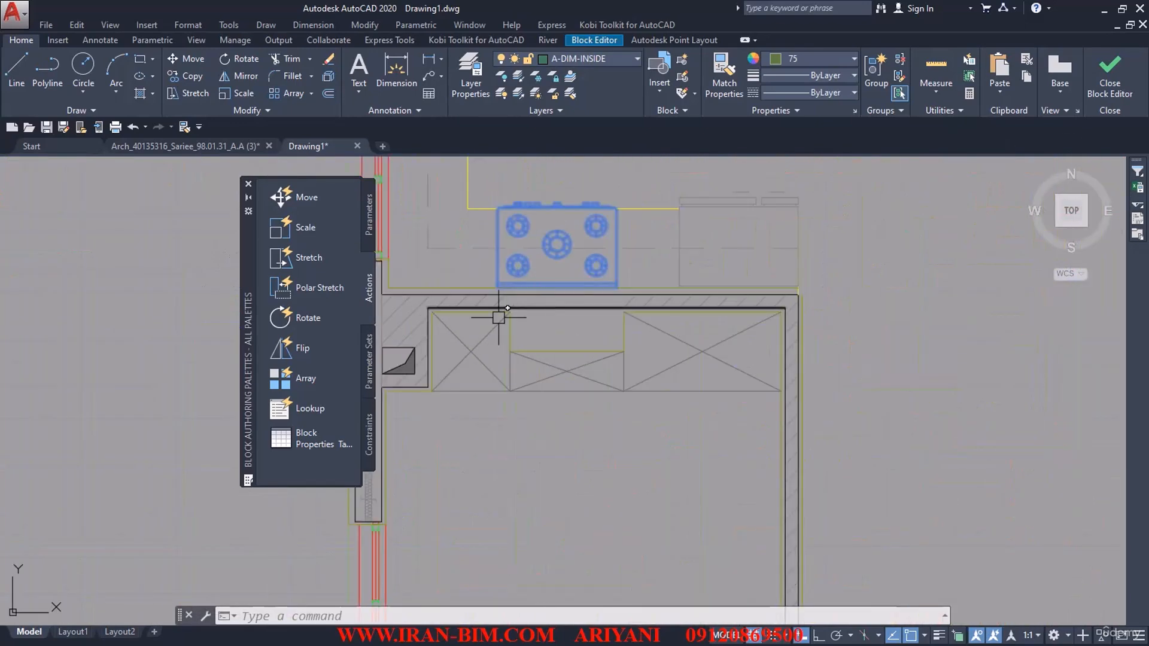
# Step: Inspect the insulation in the exterior wall beside the bedroom closet and check the layer of its tie line
pyautogui.scroll(5, 514, 335)
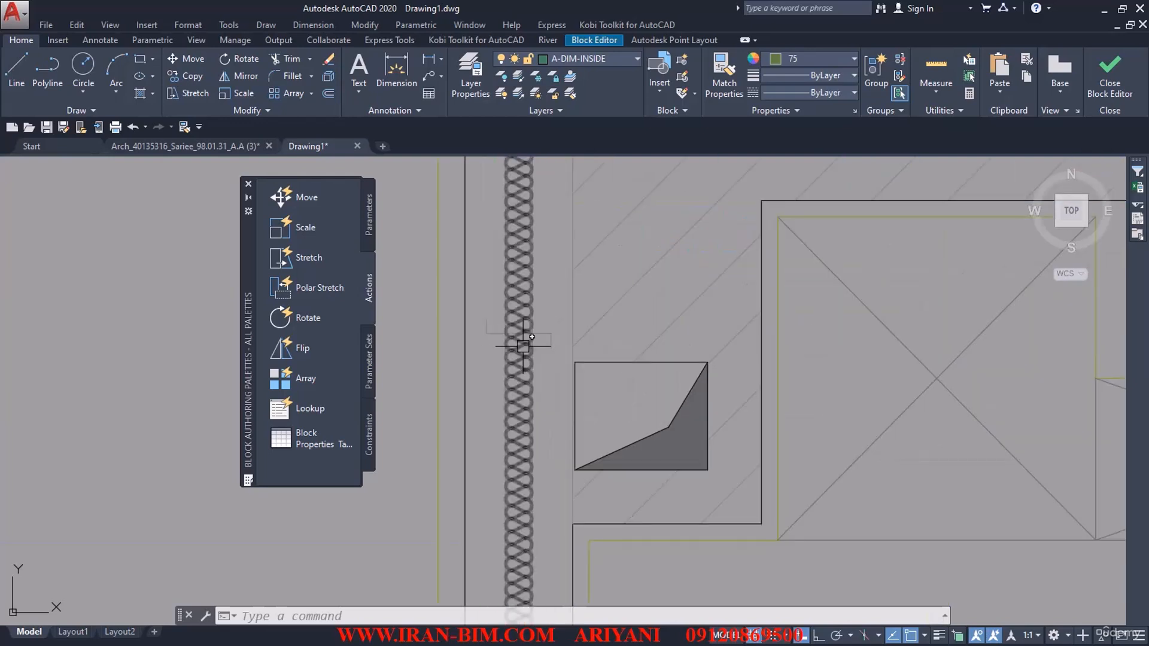
pyautogui.scroll(-4, 550, 350)
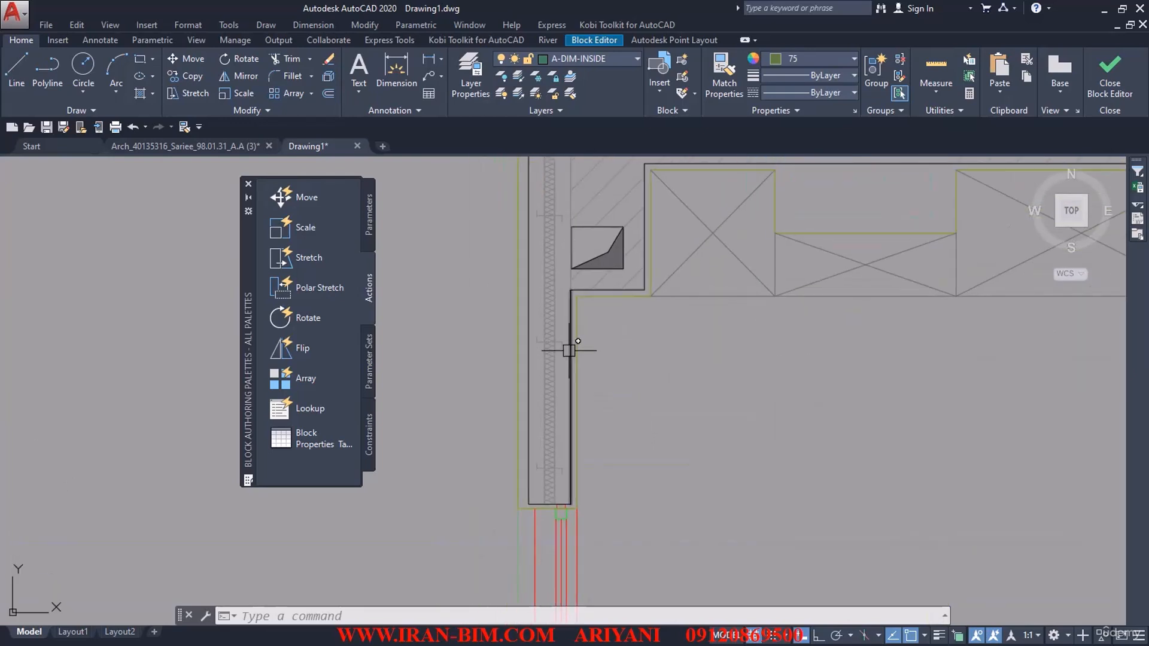
pyautogui.scroll(4, 564, 344)
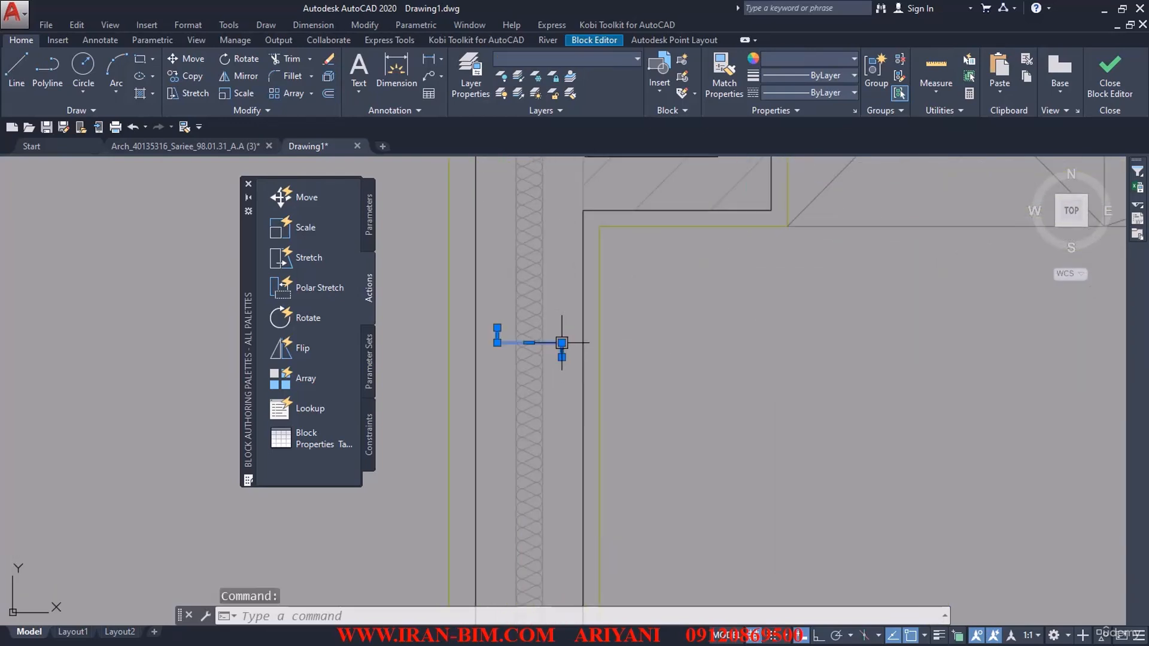
pyautogui.press('Escape')
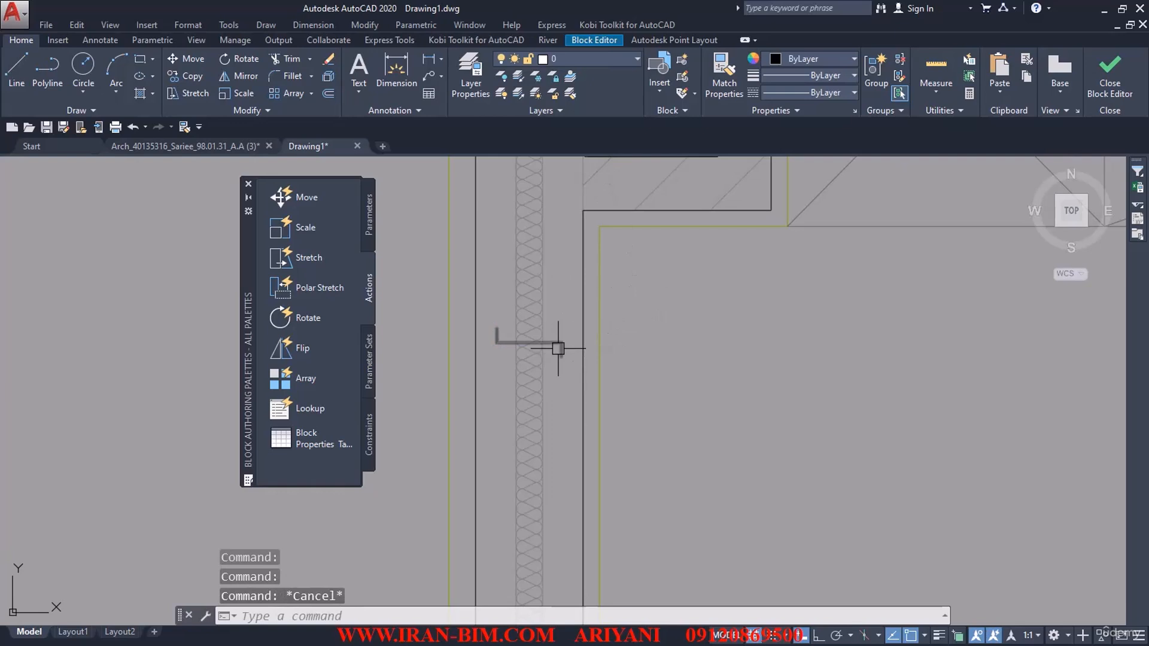
pyautogui.click(558, 349)
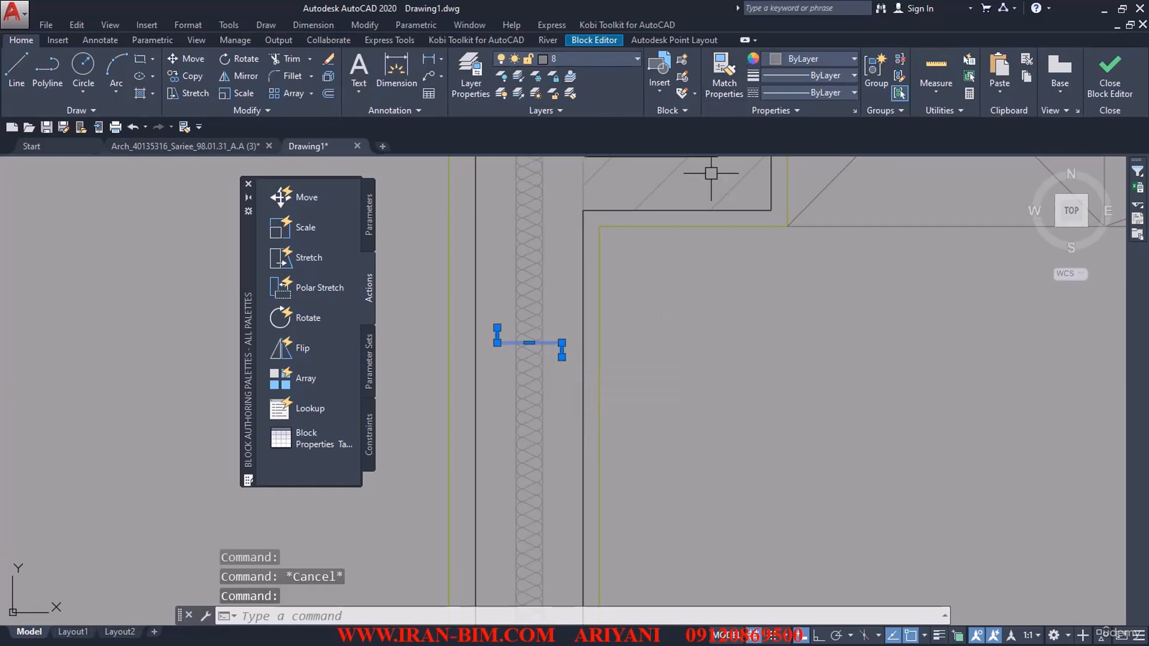
pyautogui.press('Escape')
# Step: Examine the insulation in the exterior walls around the corner kitchen, then close the Block Editor and save the changes to the block
pyautogui.scroll(-3, 570, 326)
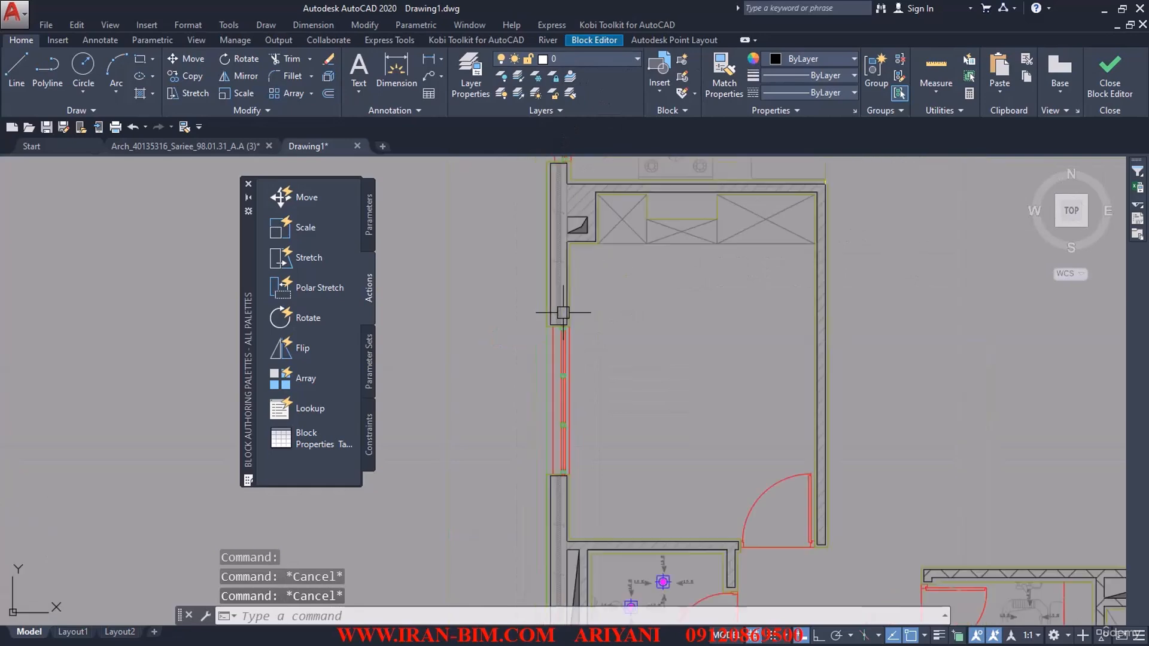
pyautogui.scroll(-4, 563, 312)
pyautogui.moveTo(568, 348)
pyautogui.mouseDown(button='middle')
pyautogui.moveTo(573, 296)
pyautogui.moveTo(590, 460)
pyautogui.mouseUp(button='middle')
pyautogui.moveTo(647, 319); pyautogui.dragTo(567, 375, button='middle')
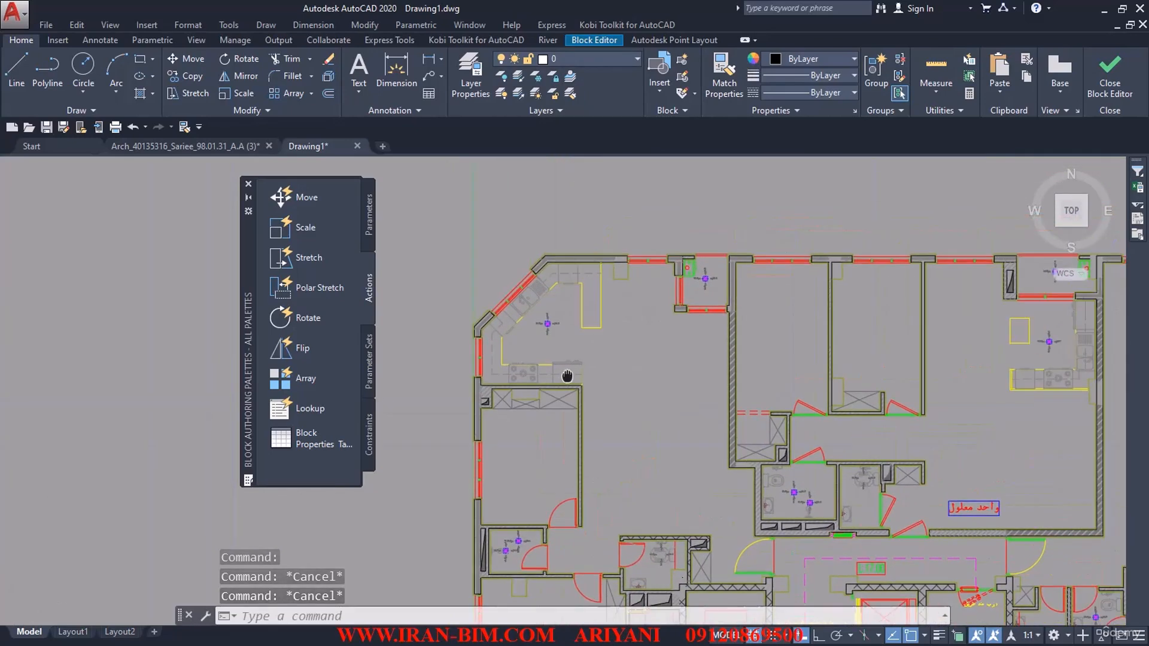
pyautogui.scroll(7, 566, 268)
pyautogui.moveTo(518, 269); pyautogui.dragTo(570, 326, button='middle')
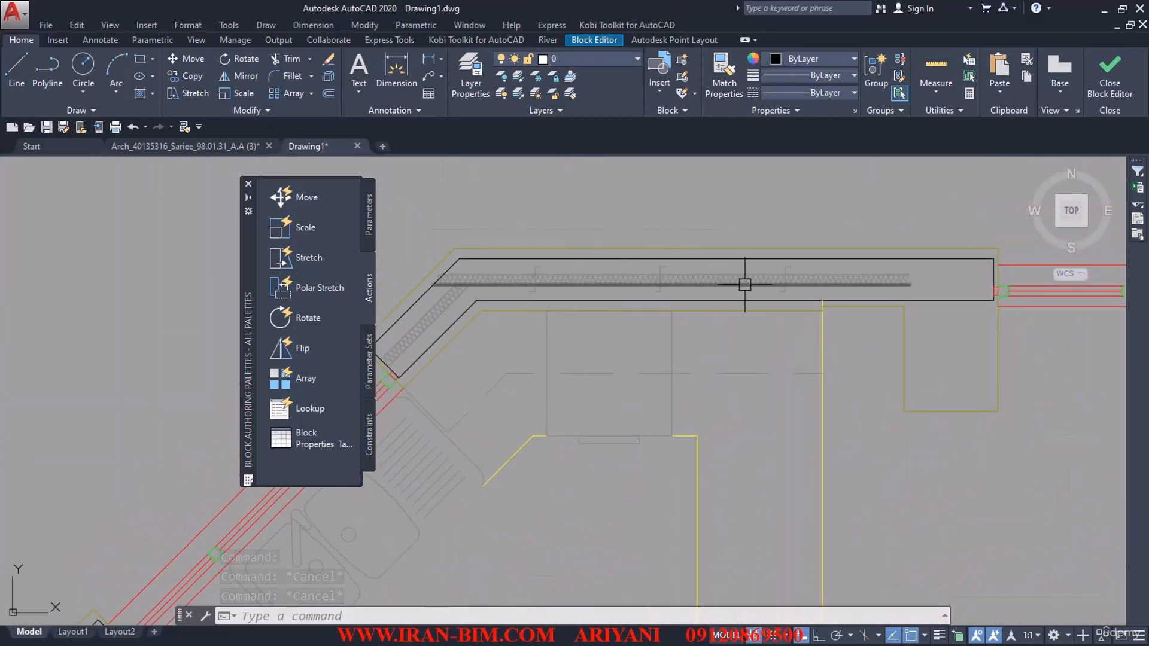
pyautogui.scroll(-5, 788, 310)
pyautogui.moveTo(864, 342); pyautogui.dragTo(746, 336, button='middle')
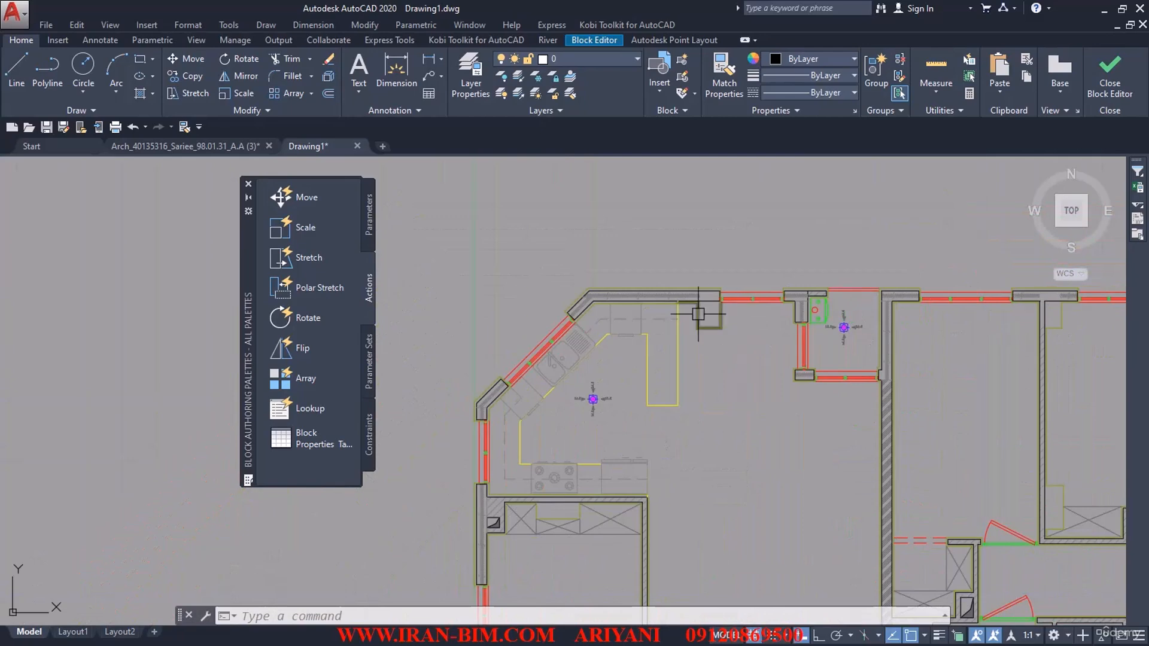
pyautogui.click(1109, 75)
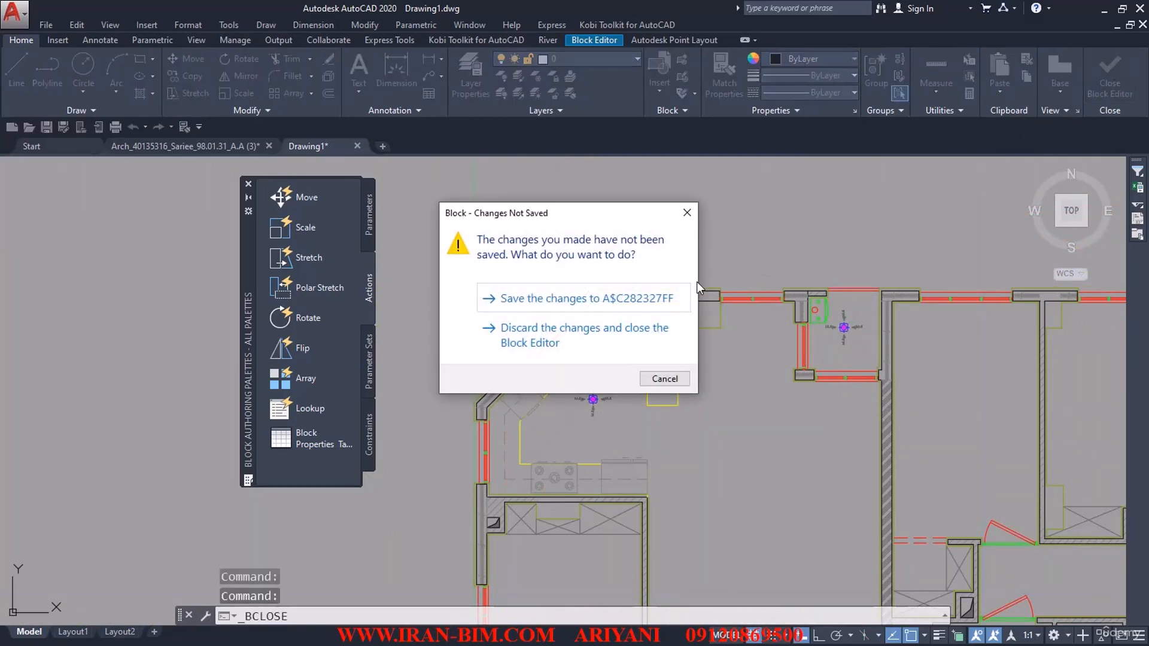
pyautogui.click(624, 299)
# Step: Purge all unused items from the drawing, including nested items, and close the Purge dialog
pyautogui.scroll(-7, 605, 308)
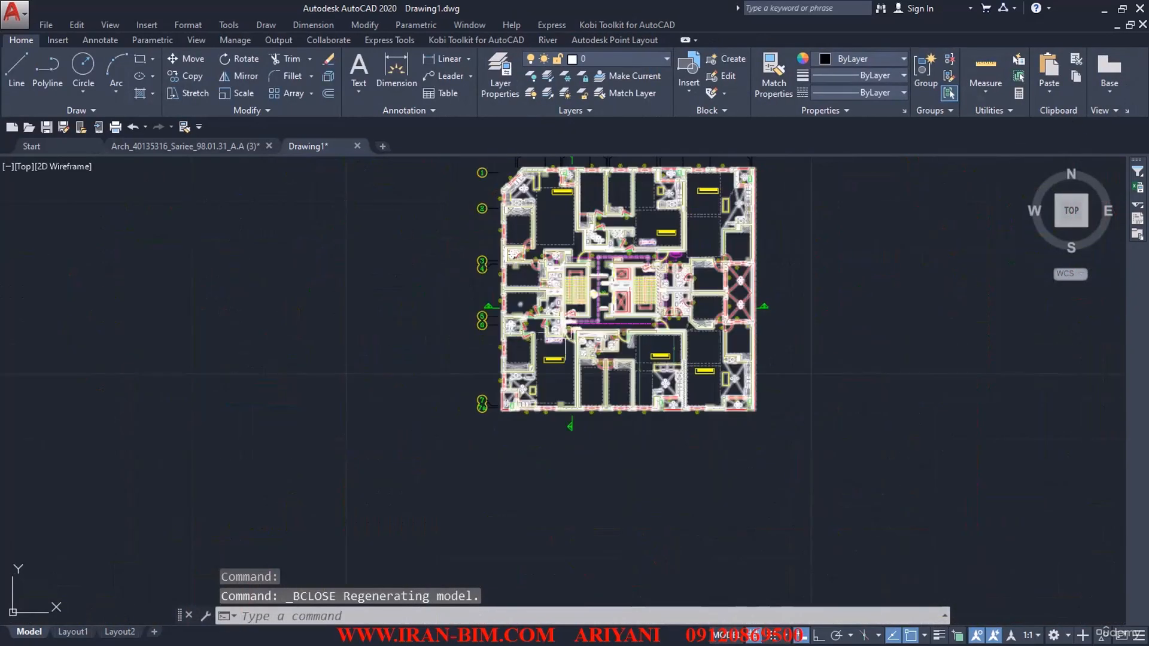
pyautogui.moveTo(603, 323); pyautogui.dragTo(627, 406, button='middle')
pyautogui.write('PU')
pyautogui.press('Return')
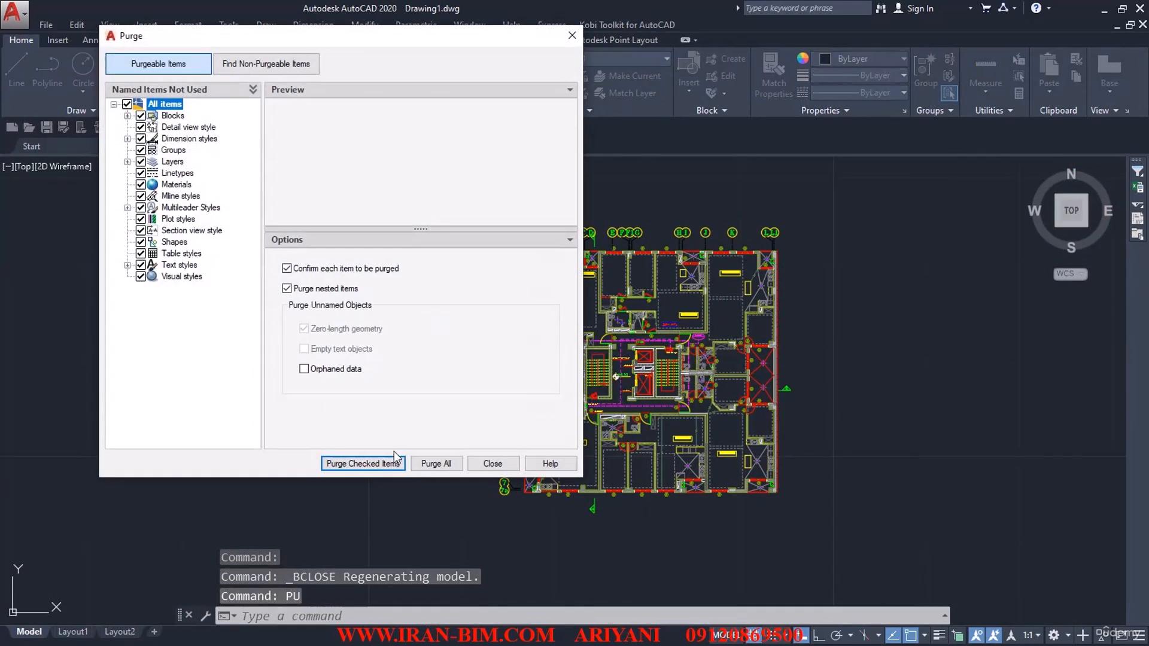
pyautogui.click(431, 464)
pyautogui.click(503, 314)
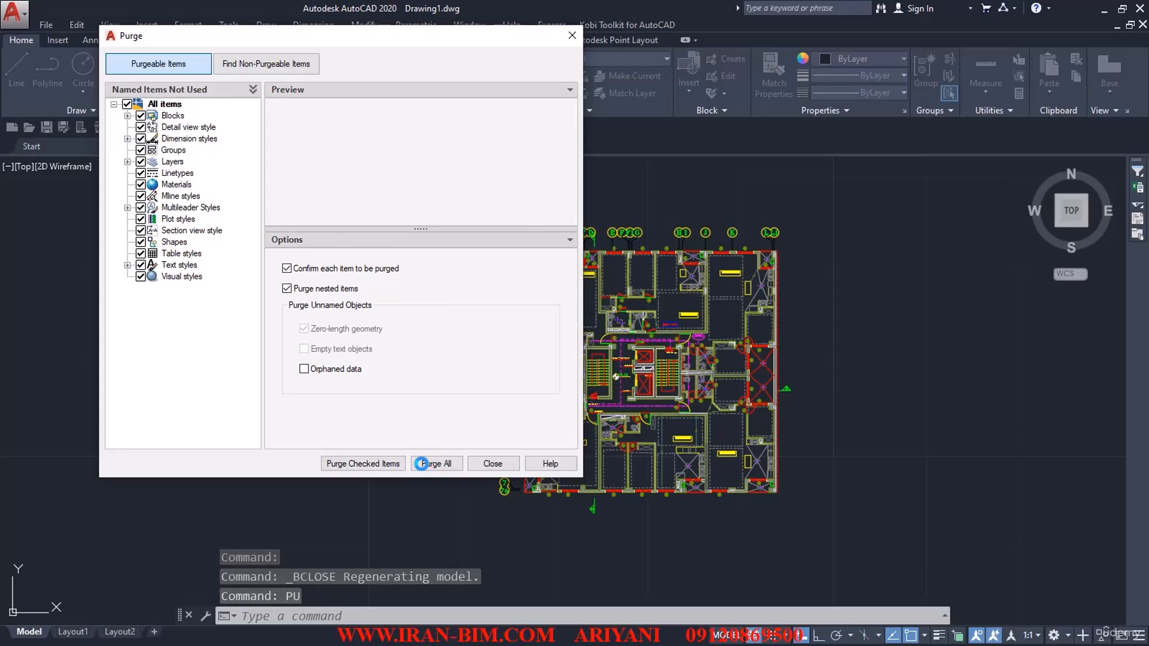
pyautogui.click(485, 465)
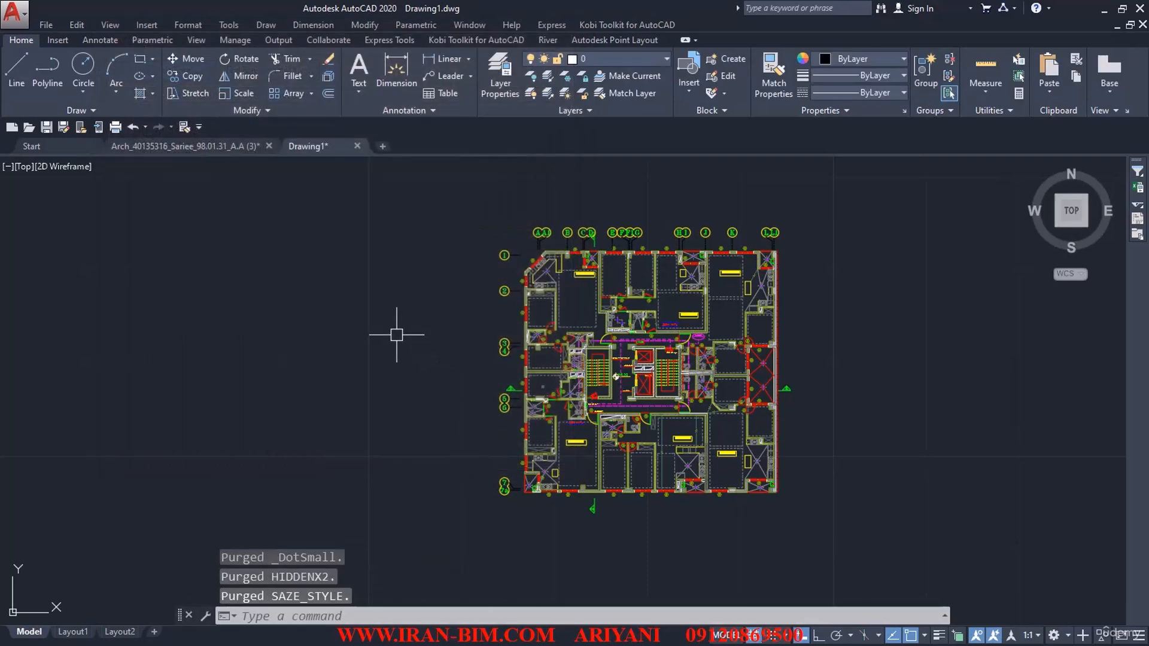
# Step: Choose the insertion scale unit in the drawing units settings and accept them
pyautogui.write('un')
pyautogui.press('Return')
pyautogui.click(437, 291)
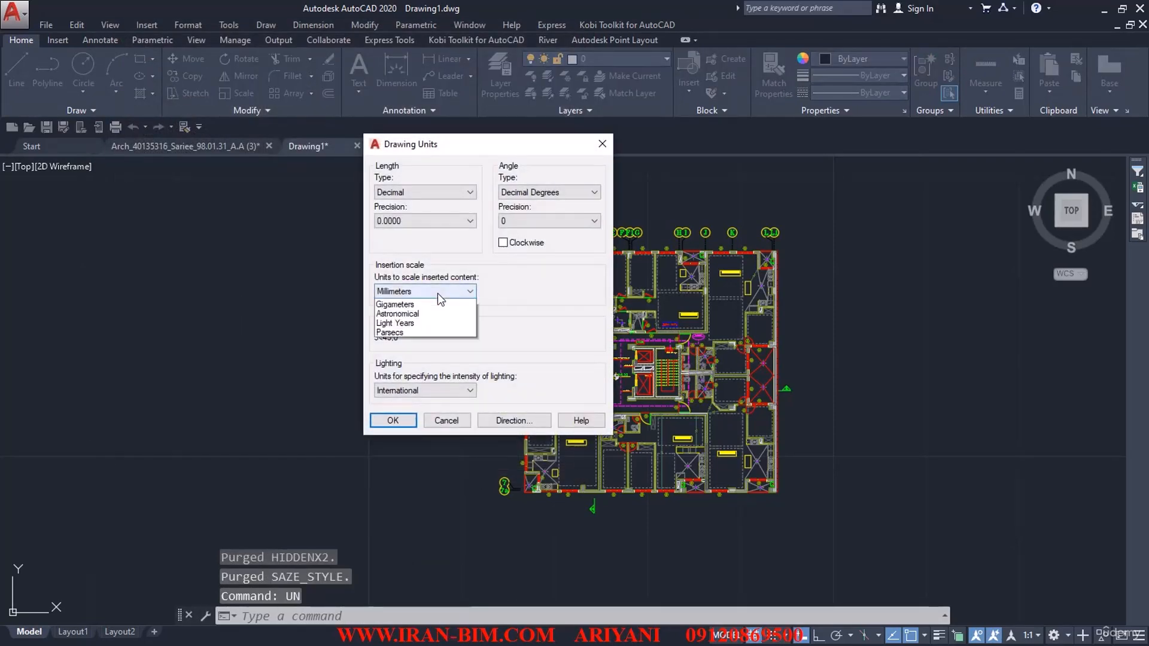
pyautogui.click(400, 370)
pyautogui.click(391, 420)
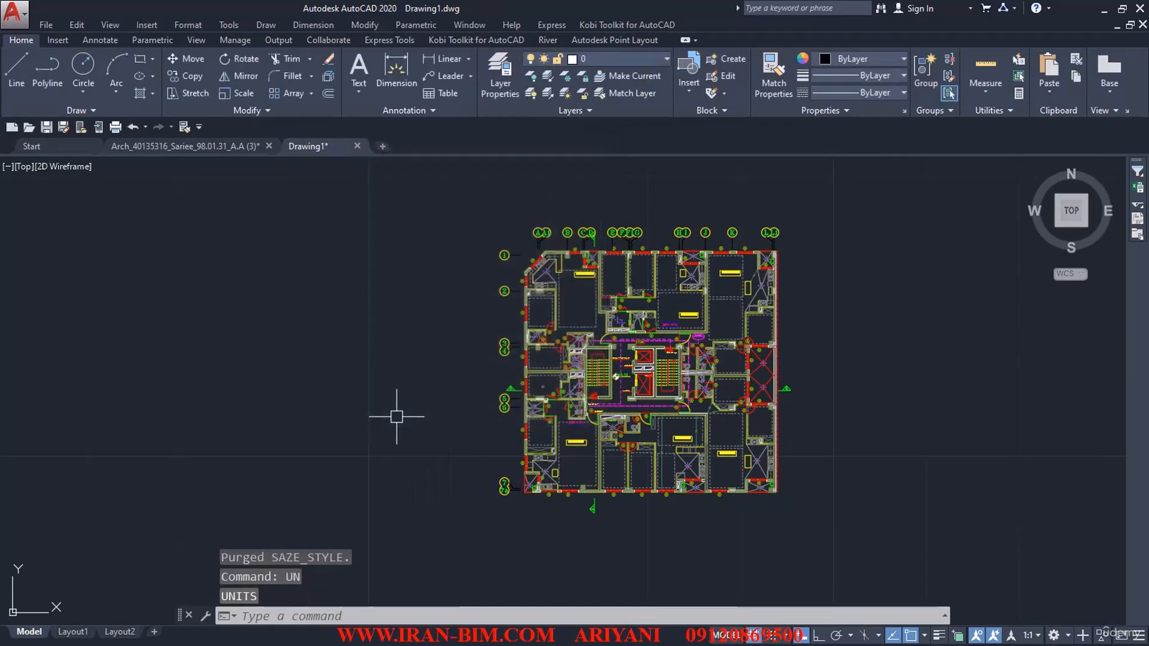
# Step: Select the long vertical dimension in the S=99.30 m2 unit, select all similar objects on the A-DIM-INSIDE layer, and erase them
pyautogui.scroll(8, 567, 450)
pyautogui.moveTo(535, 457); pyautogui.dragTo(559, 494, button='middle')
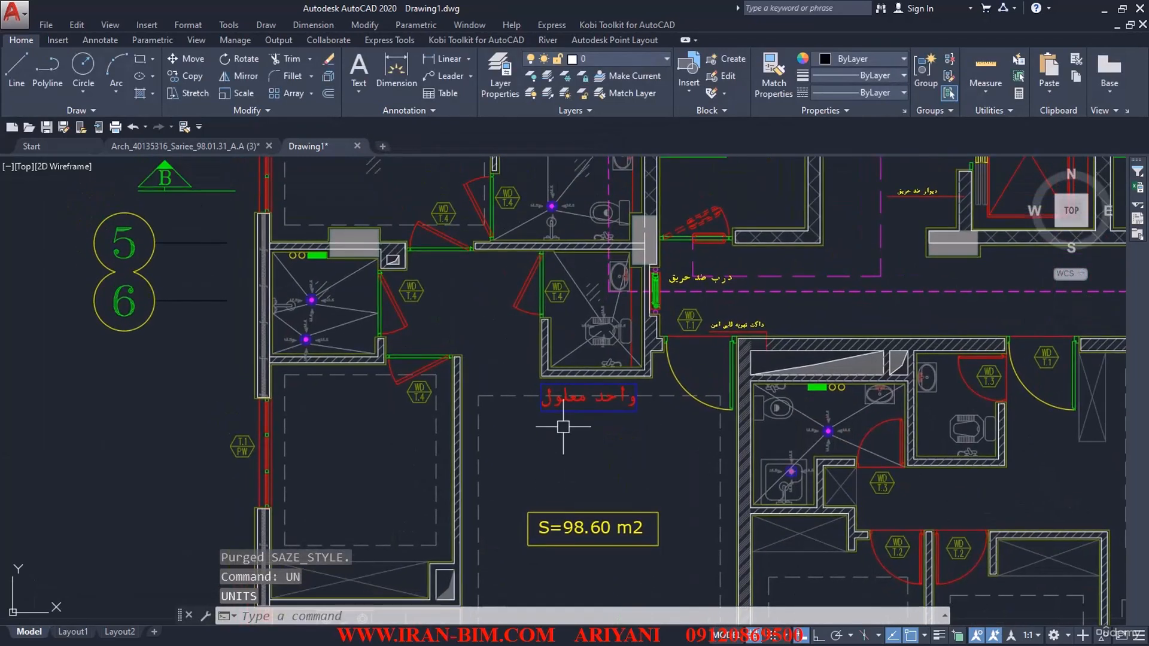
pyautogui.moveTo(509, 352)
pyautogui.mouseDown(button='middle')
pyautogui.moveTo(515, 363)
pyautogui.moveTo(500, 367)
pyautogui.moveTo(479, 274)
pyautogui.moveTo(451, 218)
pyautogui.mouseUp(button='middle')
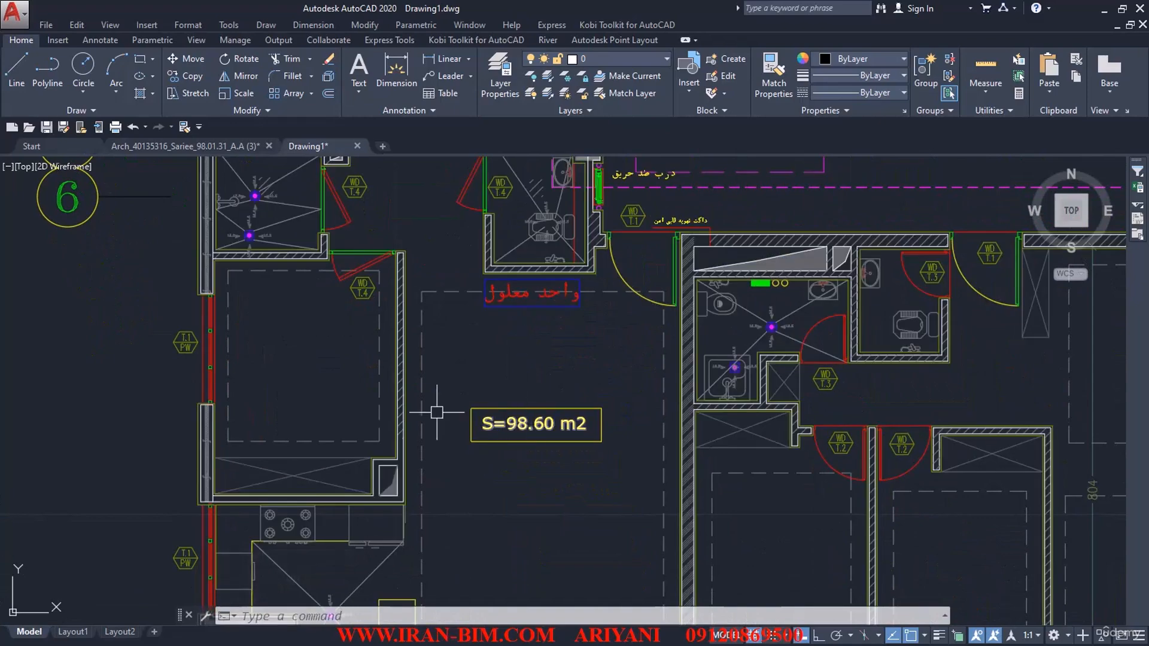
pyautogui.scroll(-2, 436, 413)
pyautogui.moveTo(517, 465); pyautogui.dragTo(498, 340, button='middle')
pyautogui.scroll(-4, 464, 409)
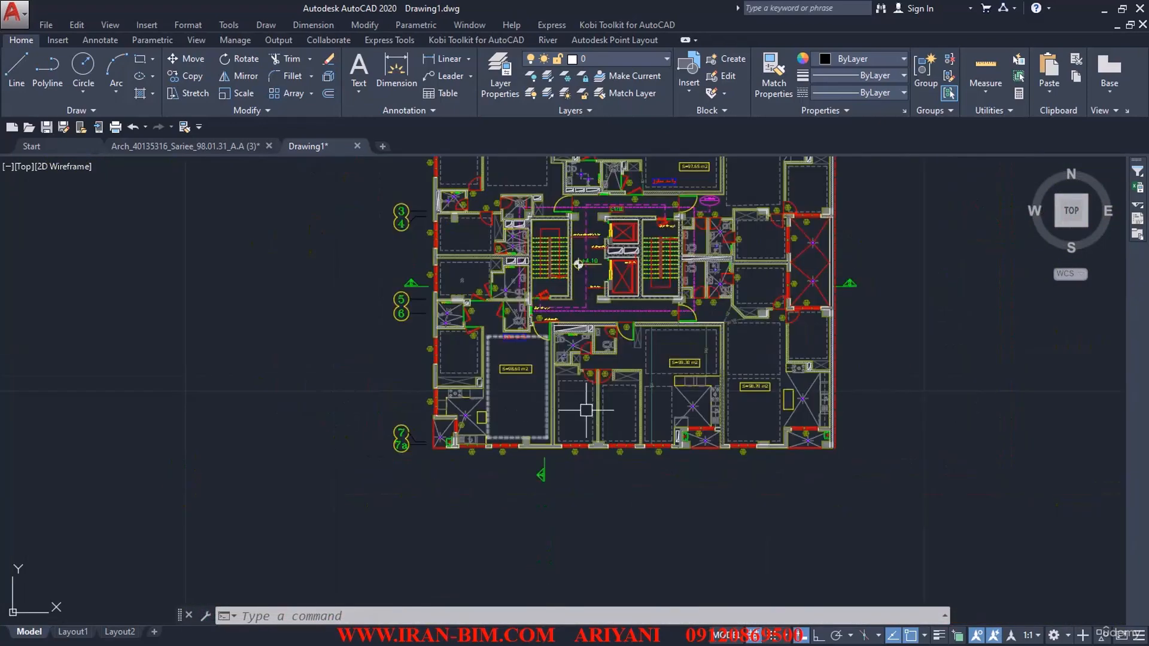
pyautogui.moveTo(616, 359); pyautogui.dragTo(527, 385, button='middle')
pyautogui.scroll(4, 528, 386)
pyautogui.rightClick(506, 378)
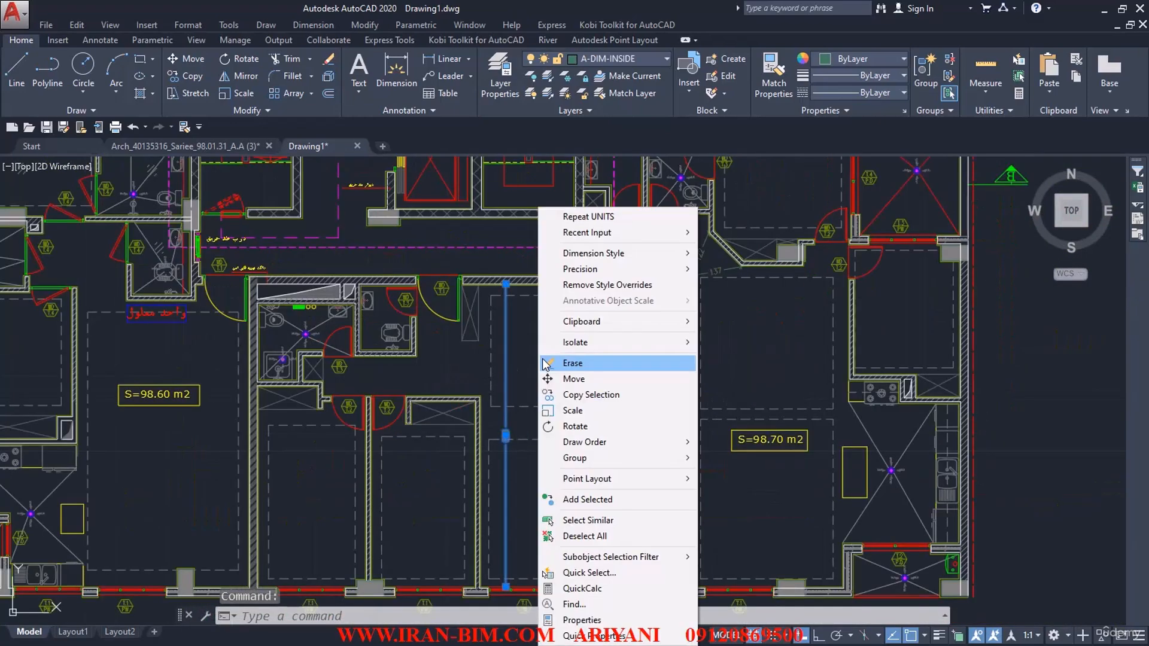
pyautogui.click(561, 521)
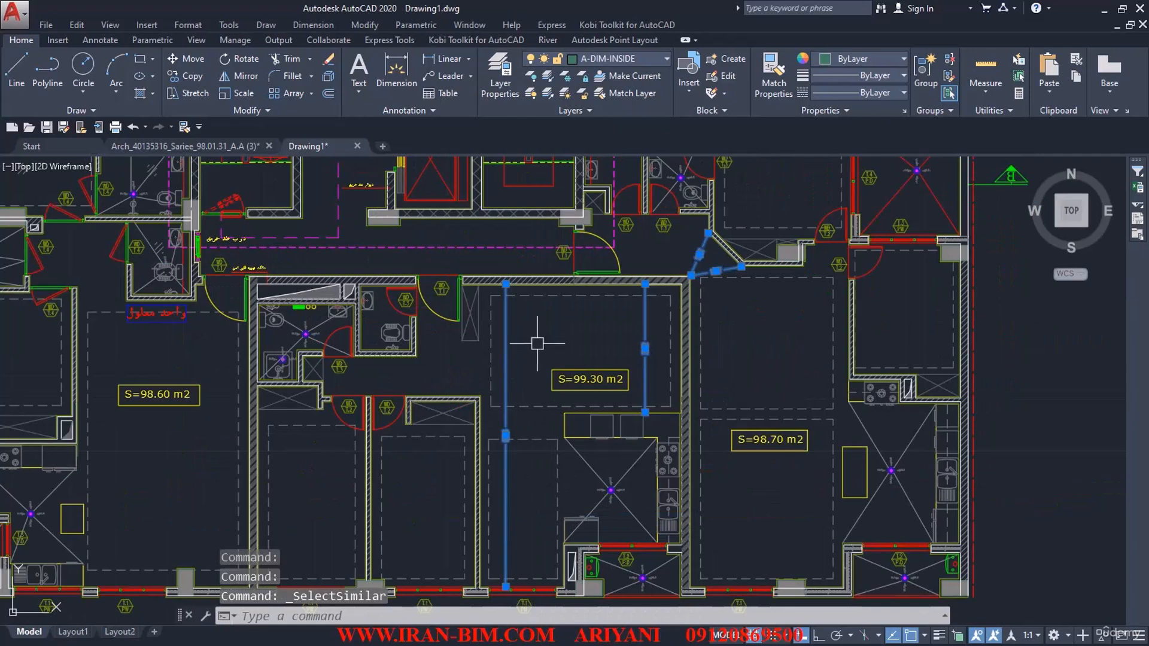
pyautogui.write('e')
pyautogui.press('Return')
# Step: Select the dashed magenta outline running along the corridors on layer 6, select all similar objects, and erase the selection
pyautogui.moveTo(466, 254); pyautogui.dragTo(548, 429, button='middle')
pyautogui.click(545, 376)
pyautogui.click(536, 392)
pyautogui.scroll(-2, 536, 392)
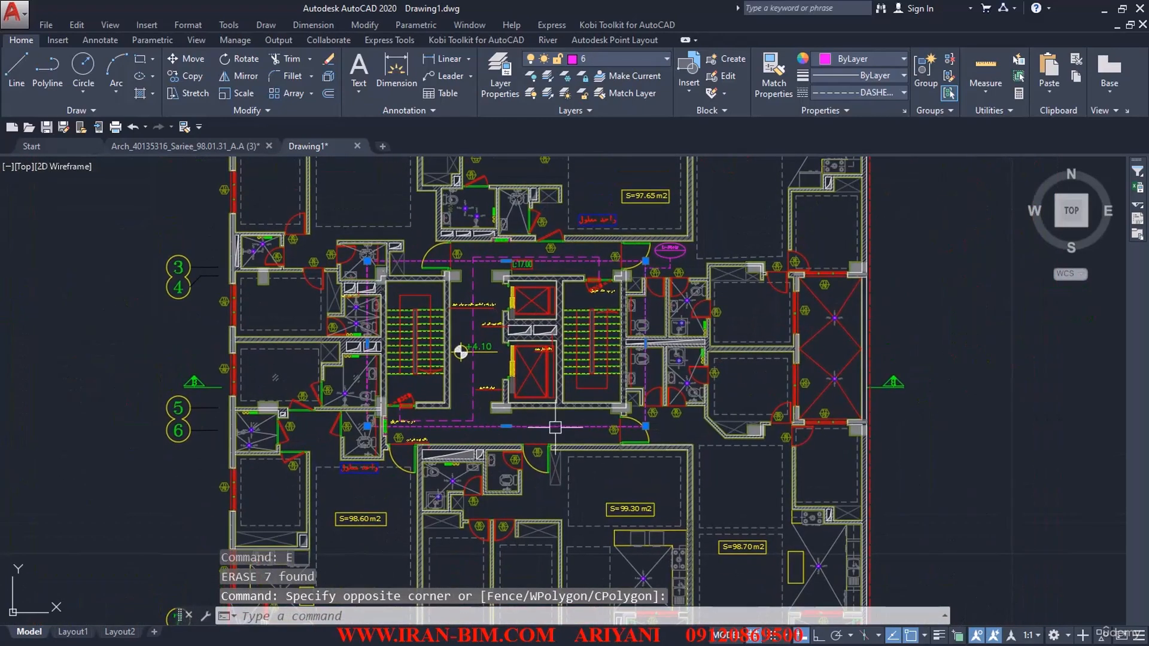
pyautogui.rightClick(560, 425)
pyautogui.click(603, 300)
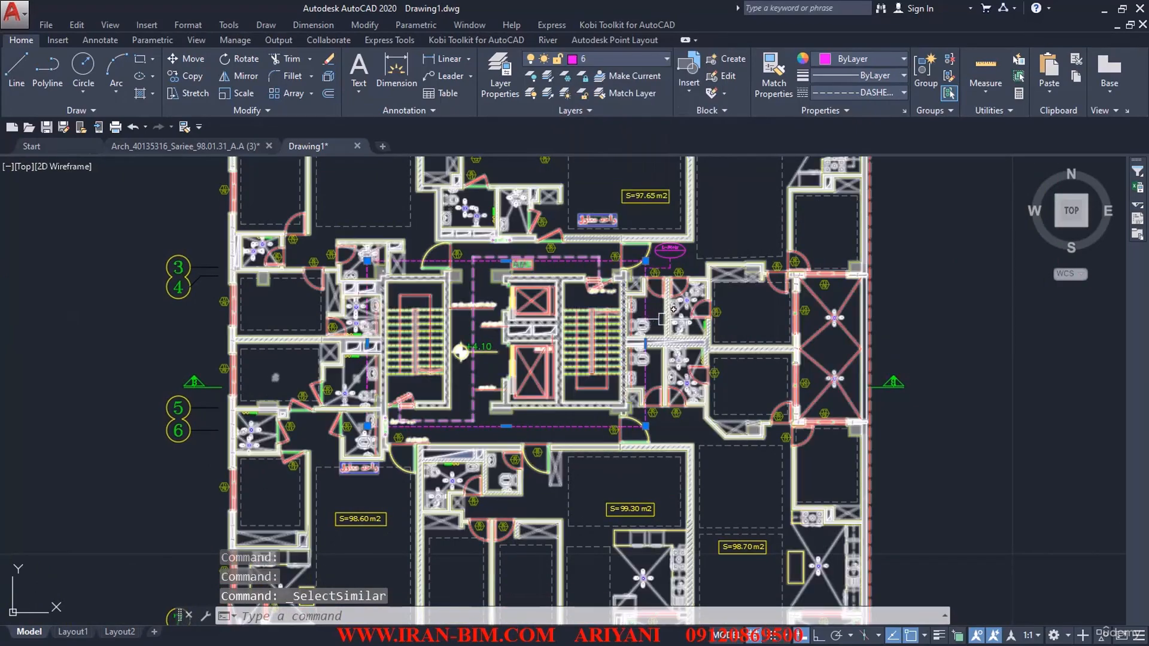
pyautogui.write('E')
pyautogui.press('Return')
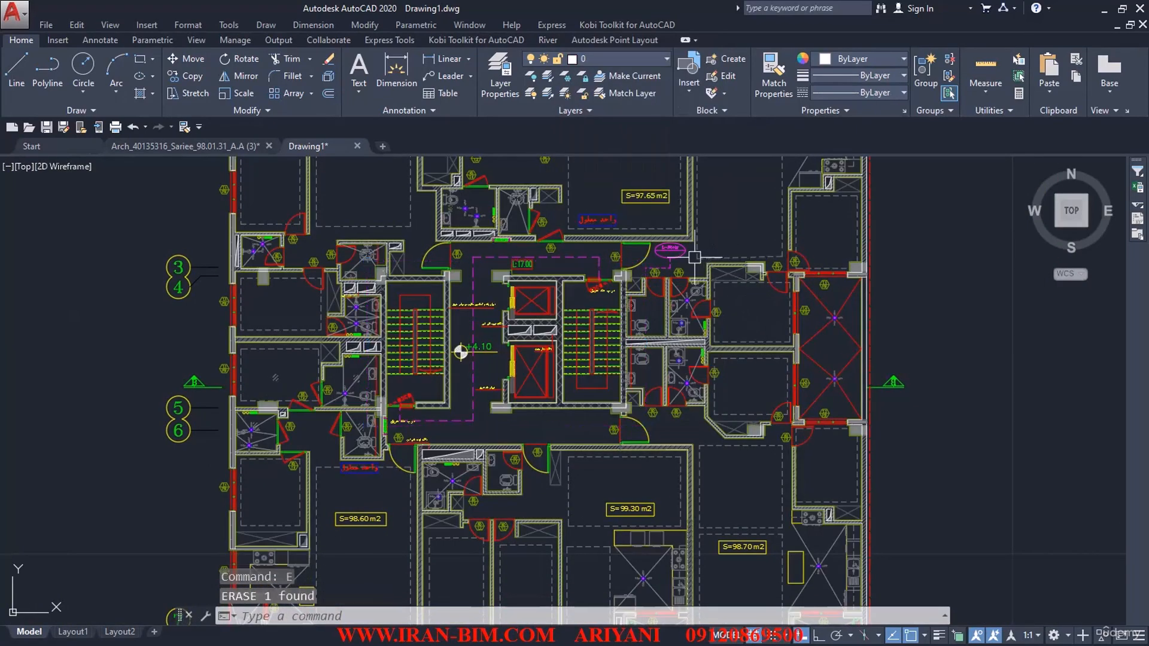
# Step: Erase the magenta oval label and the leftover short dashed line in the corridor outside the WD T.3 doors
pyautogui.scroll(6, 681, 255)
pyautogui.click(682, 255)
pyautogui.click(568, 288)
pyautogui.press('Delete')
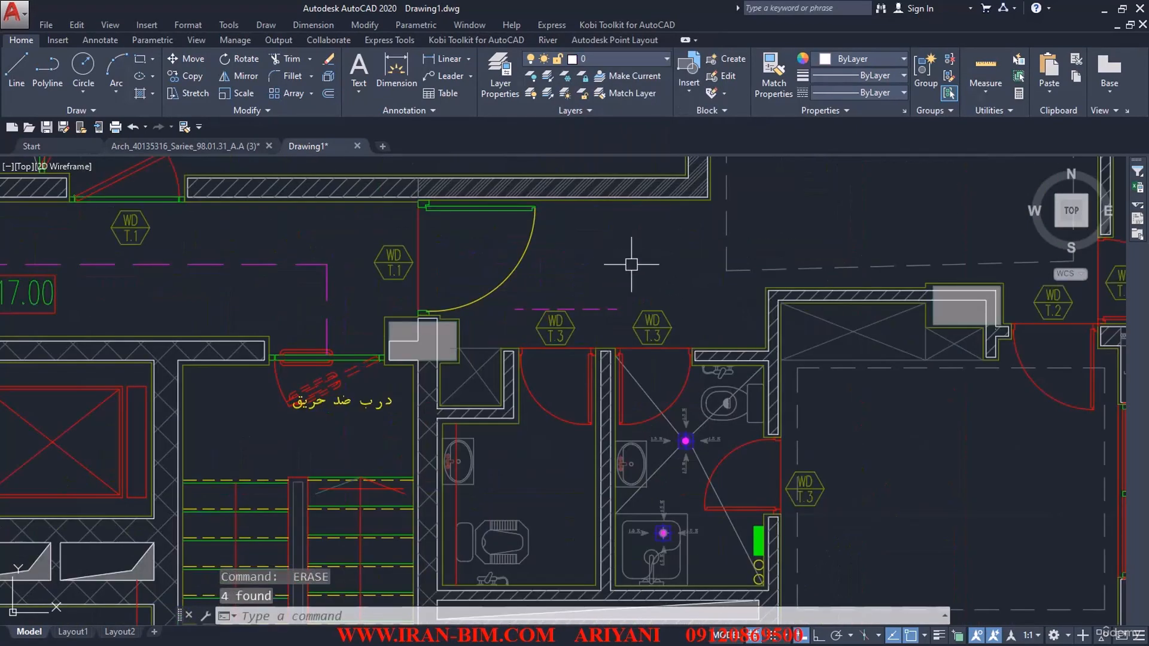
pyautogui.click(610, 288)
pyautogui.click(592, 326)
pyautogui.press('space')
pyautogui.click(356, 253)
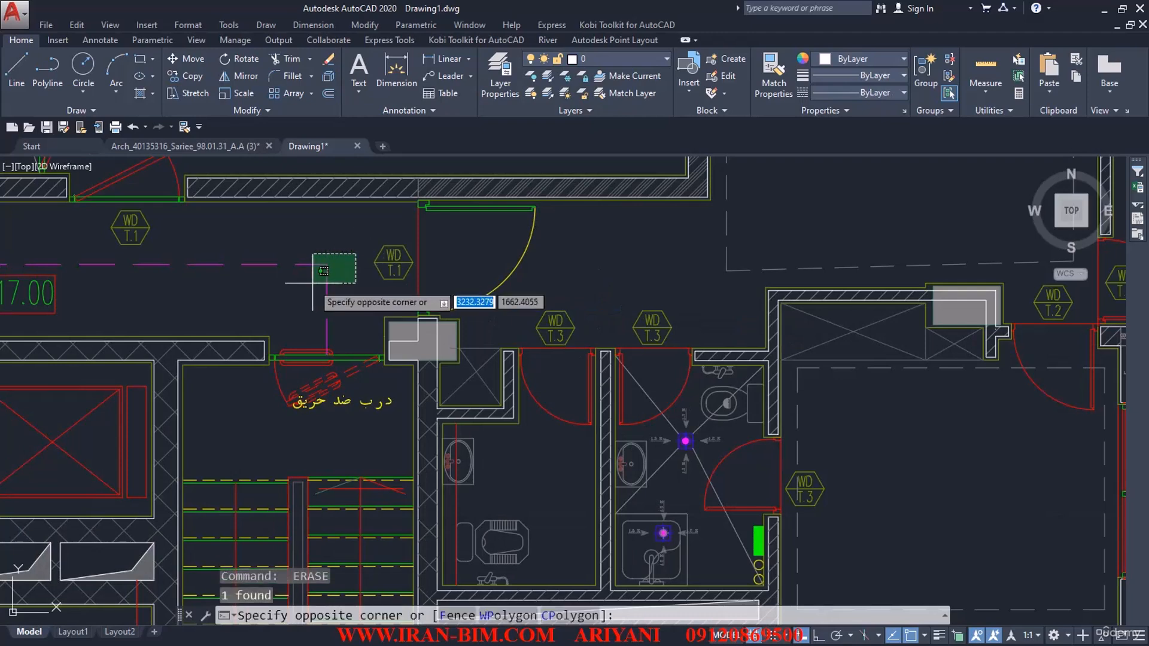
pyautogui.click(300, 308)
pyautogui.moveTo(300, 308); pyautogui.dragTo(459, 308, button='middle')
pyautogui.press('Escape')
pyautogui.click(552, 262)
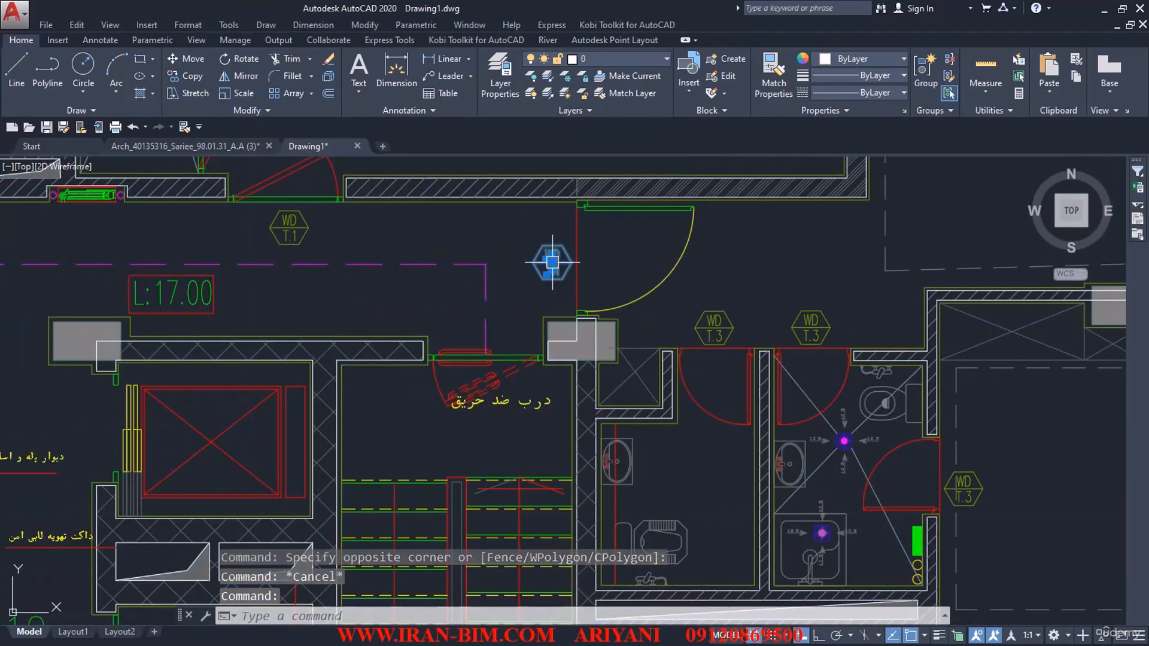
pyautogui.rightClick(512, 315)
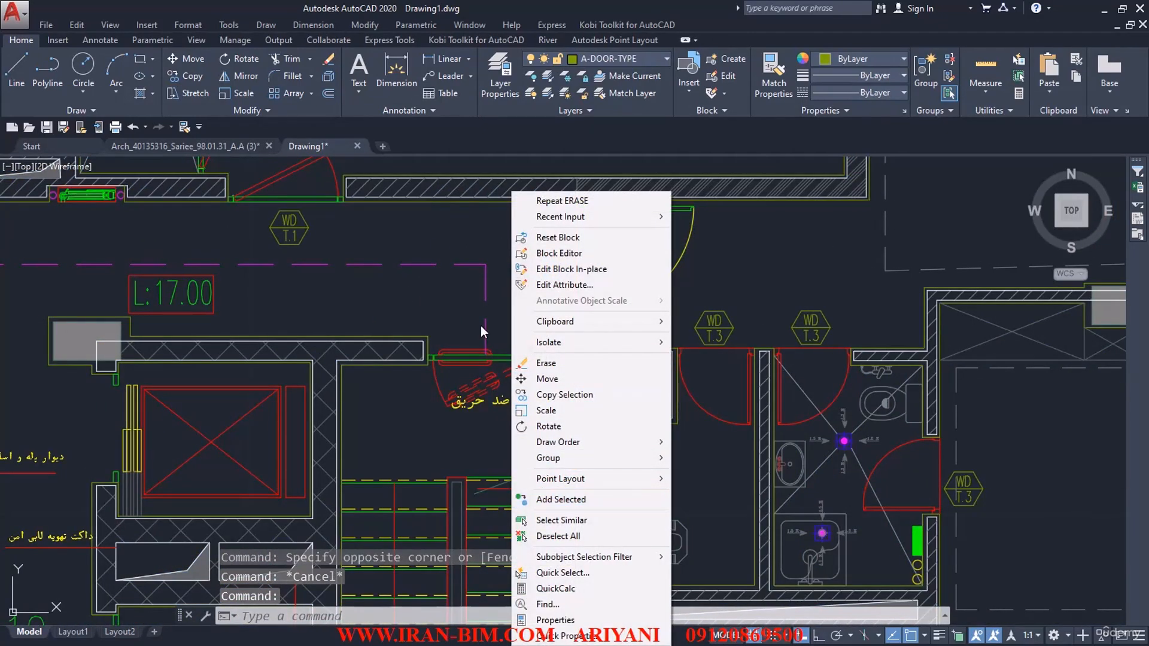
pyautogui.click(465, 253)
pyautogui.press('Escape')
pyautogui.scroll(-5, 538, 308)
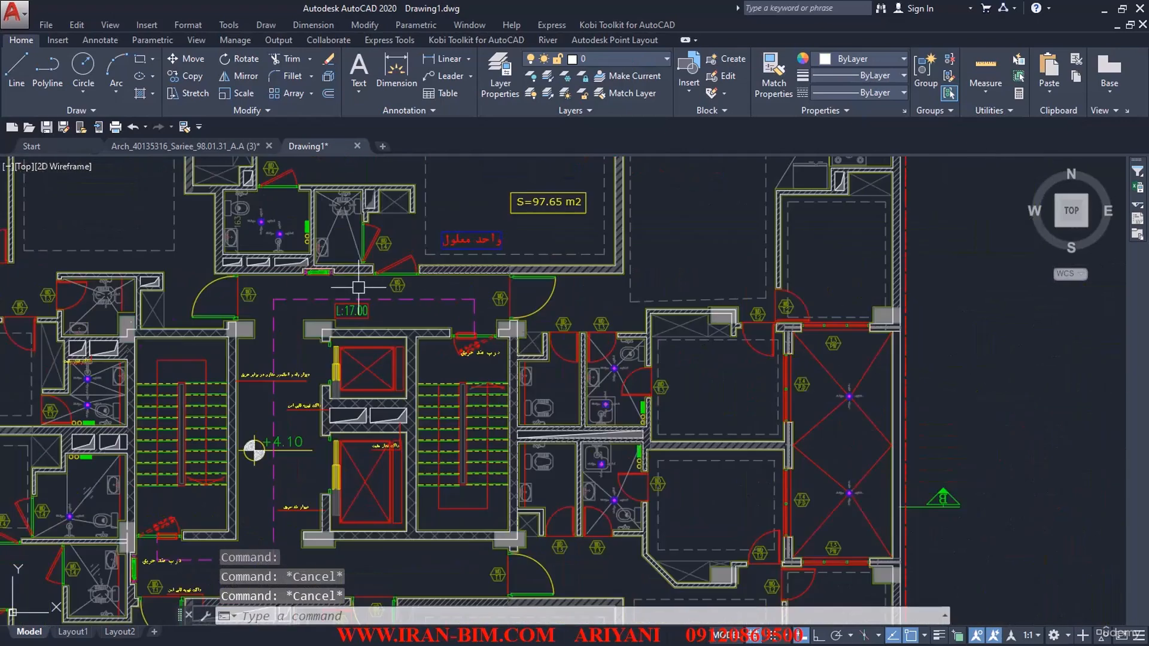
pyautogui.scroll(-5, 368, 277)
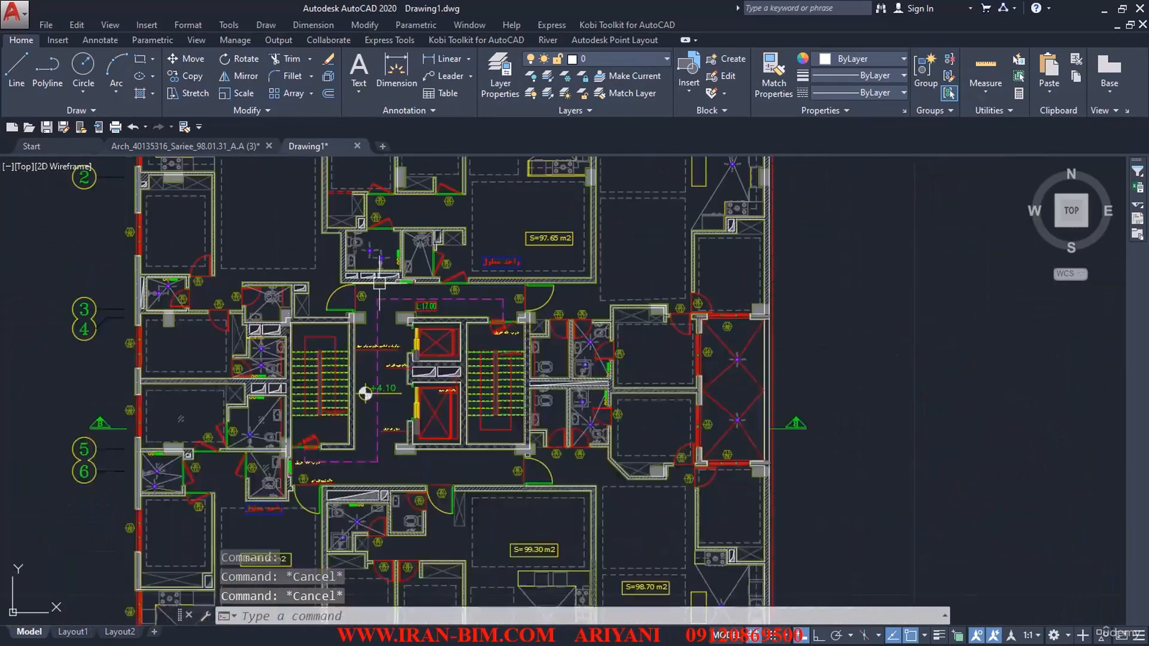
pyautogui.scroll(8, 246, 353)
pyautogui.scroll(-6, 246, 354)
pyautogui.scroll(-2, 488, 320)
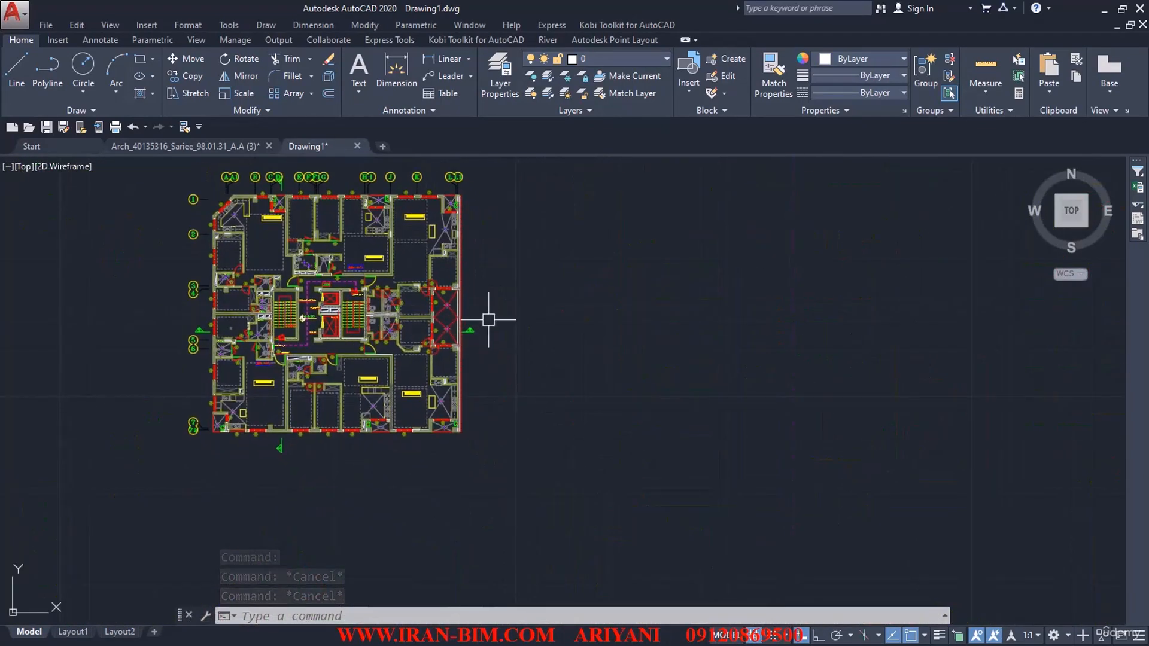
# Step: Move the entire floor plan from the midpoint of the lower edge of the eastern staircase's central railing to the origin 0,0
pyautogui.write('m')
pyautogui.press('Return')
pyautogui.scroll(-2, 516, 249)
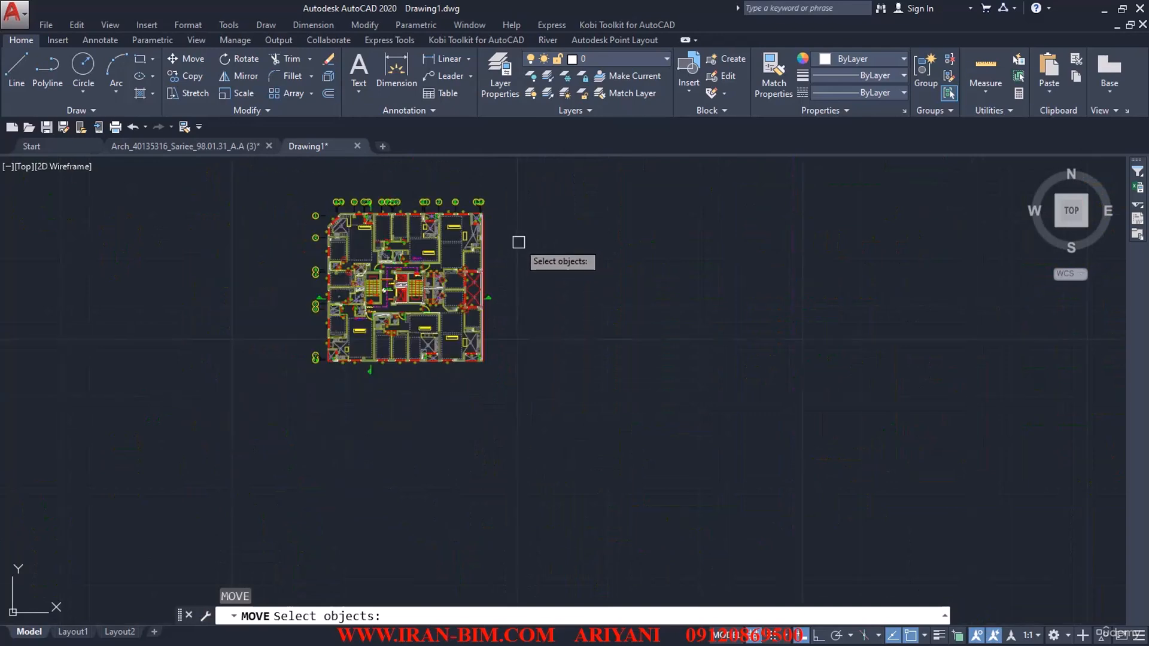
pyautogui.click(536, 179)
pyautogui.click(270, 412)
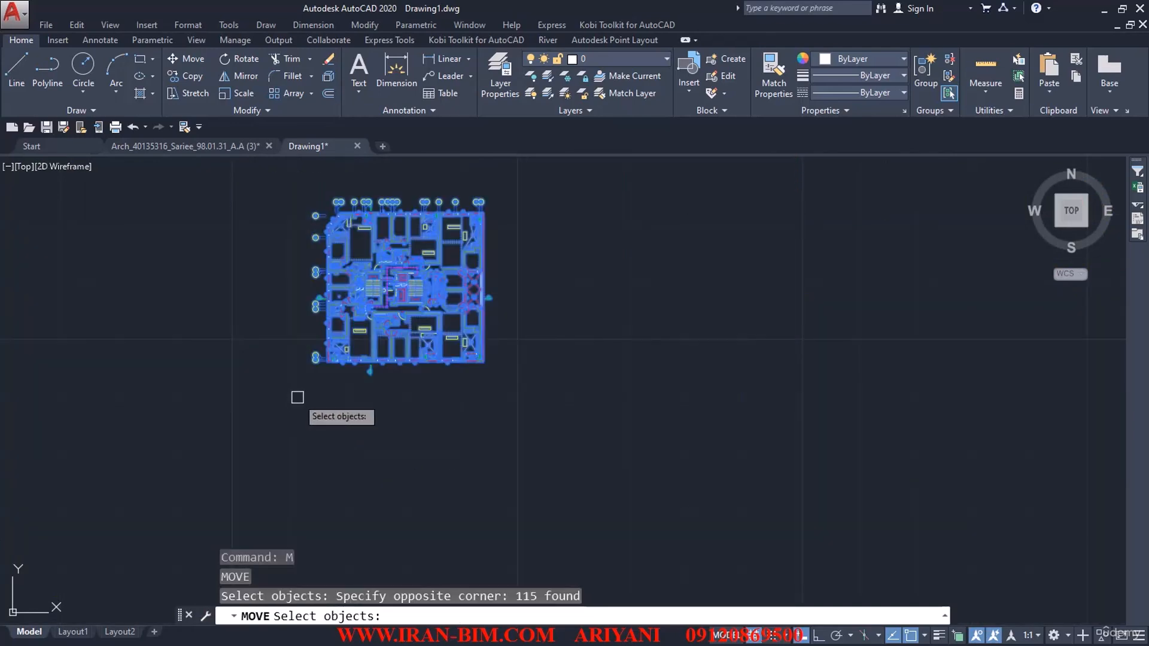
pyautogui.press('Return')
pyautogui.scroll(8, 438, 351)
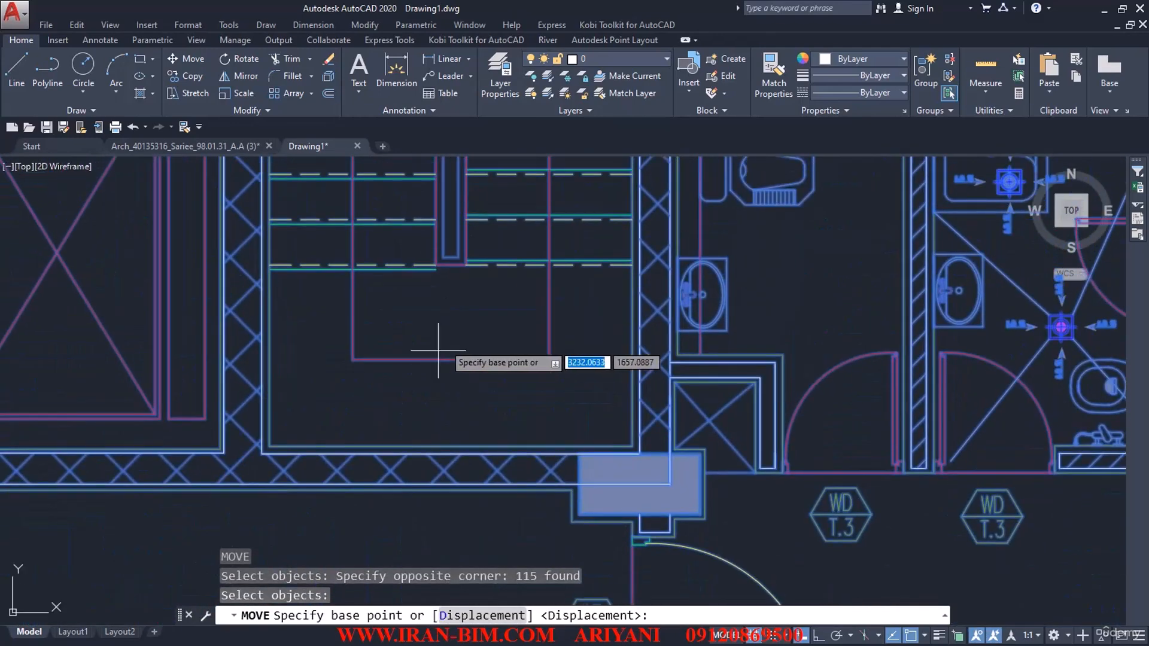
pyautogui.scroll(5, 452, 257)
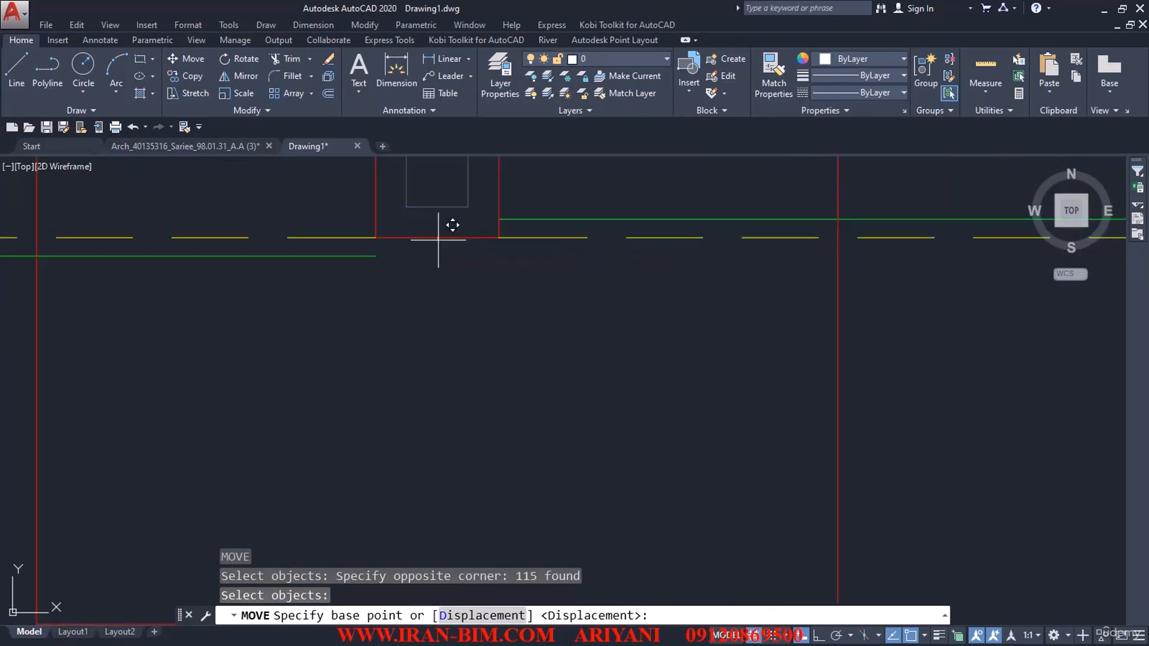
pyautogui.click(437, 237)
pyautogui.write('0')
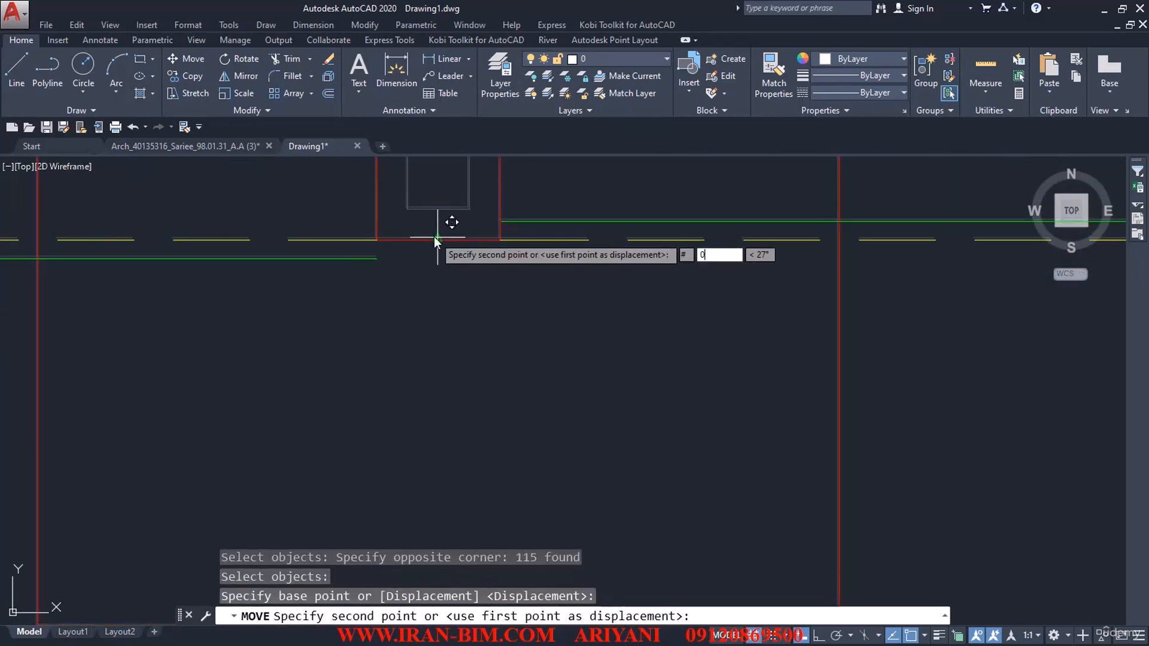
pyautogui.write(',0')
pyautogui.press('Return')
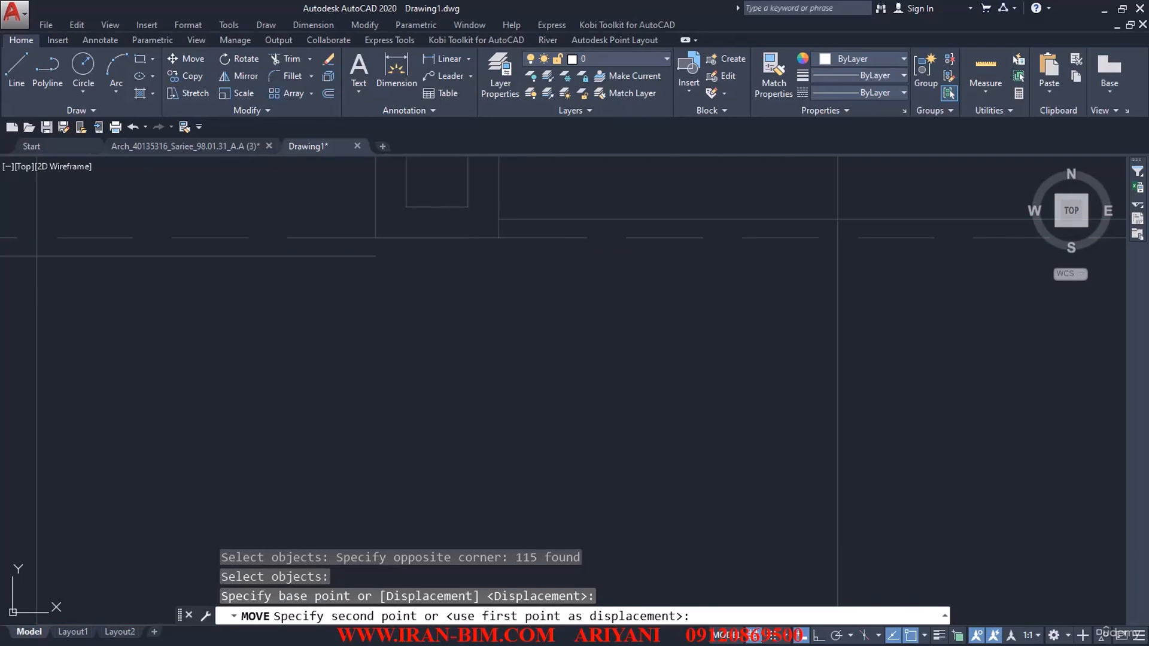
# Step: Purge all unused items from the relocated floor plan, including nested items, and close the Purge dialog
pyautogui.write('Z')
pyautogui.press('Return')
pyautogui.write('E')
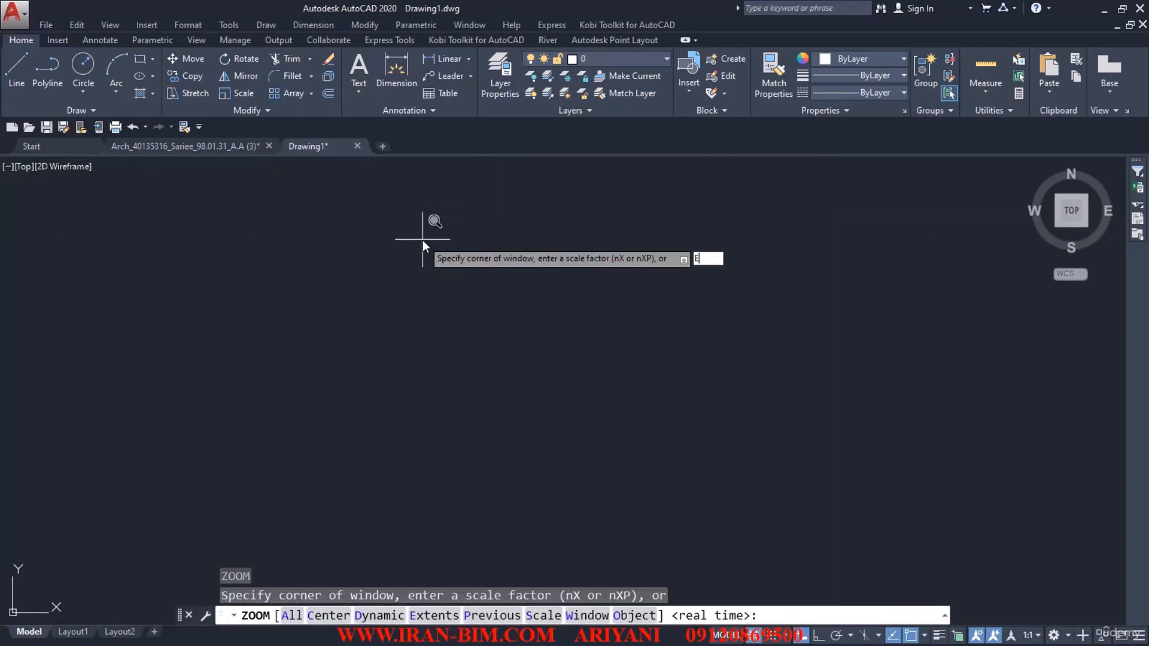
pyautogui.press('Return')
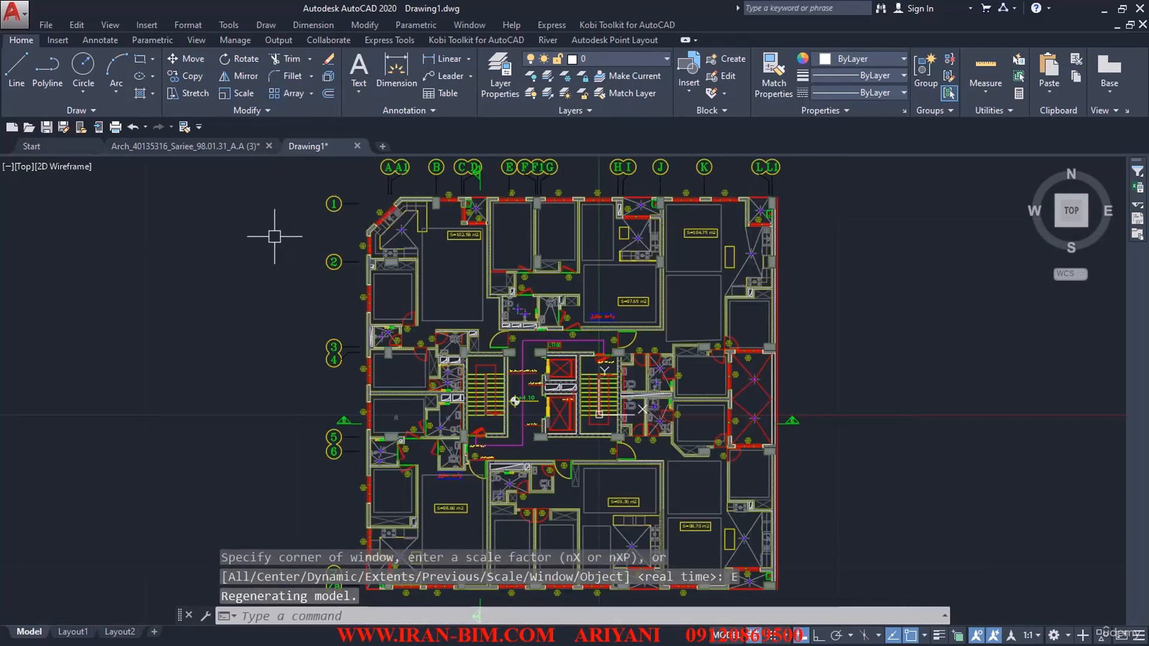
pyautogui.write('PU')
pyautogui.press('Return')
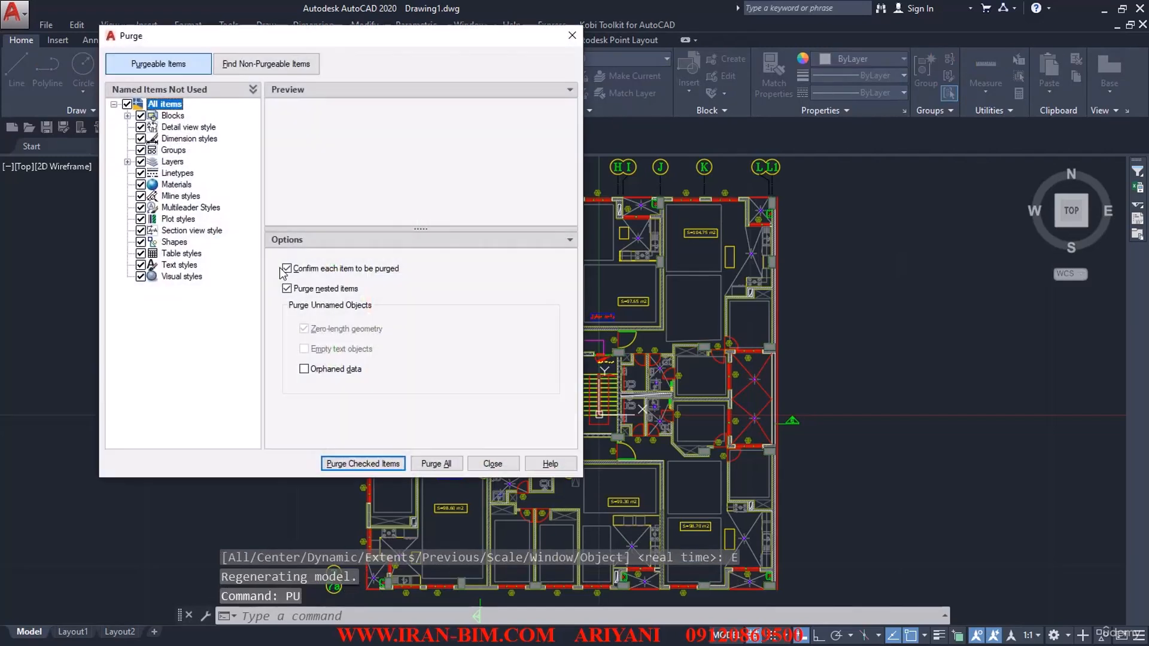
pyautogui.click(436, 463)
pyautogui.click(499, 315)
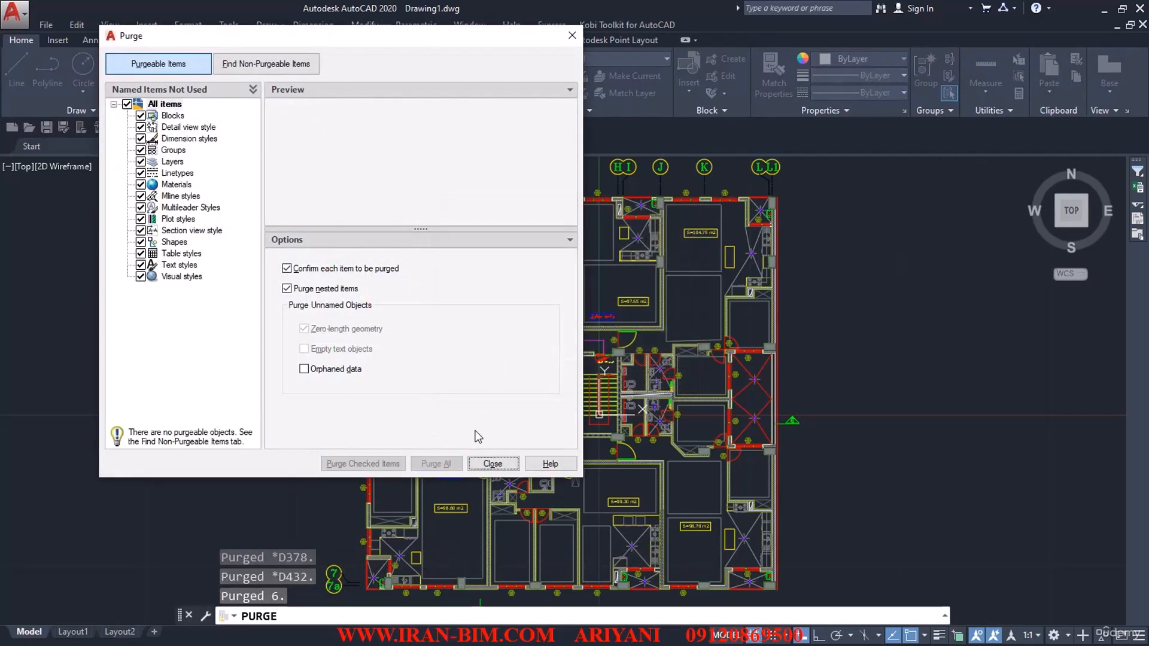
pyautogui.click(493, 463)
# Step: Regenerate the drawing, then check the drawing units and accept them with Meters as the insertion scale
pyautogui.write('I')
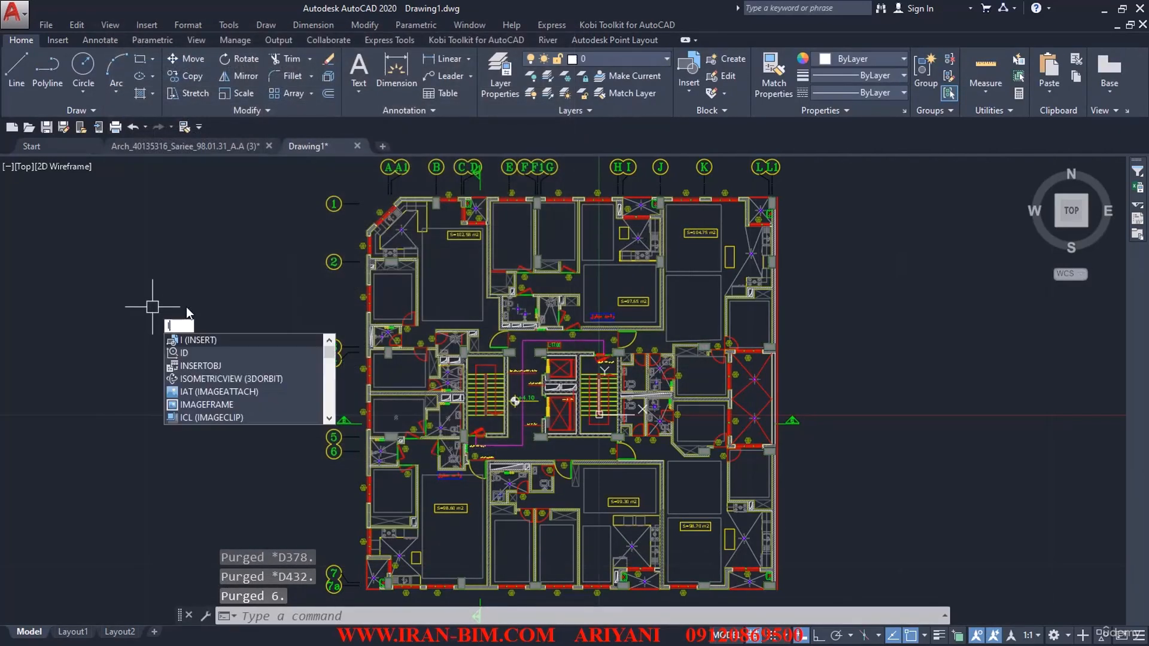
pyautogui.press('Escape')
pyautogui.press('Escape')
pyautogui.press('Return')
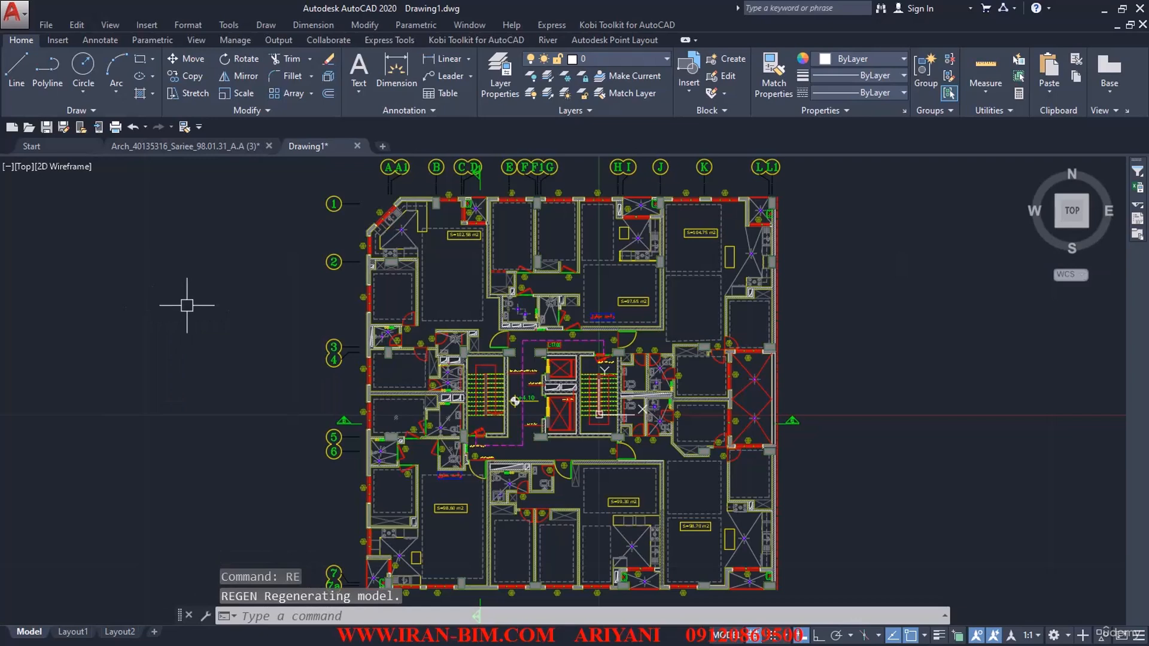
pyautogui.press('Return')
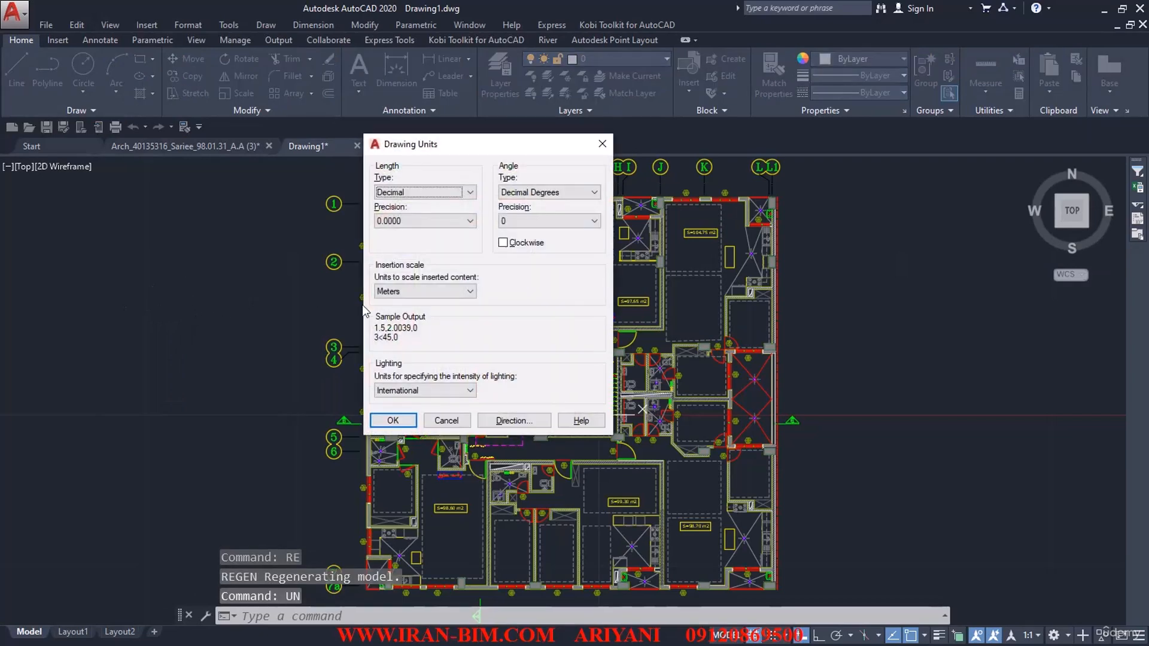
pyautogui.click(393, 421)
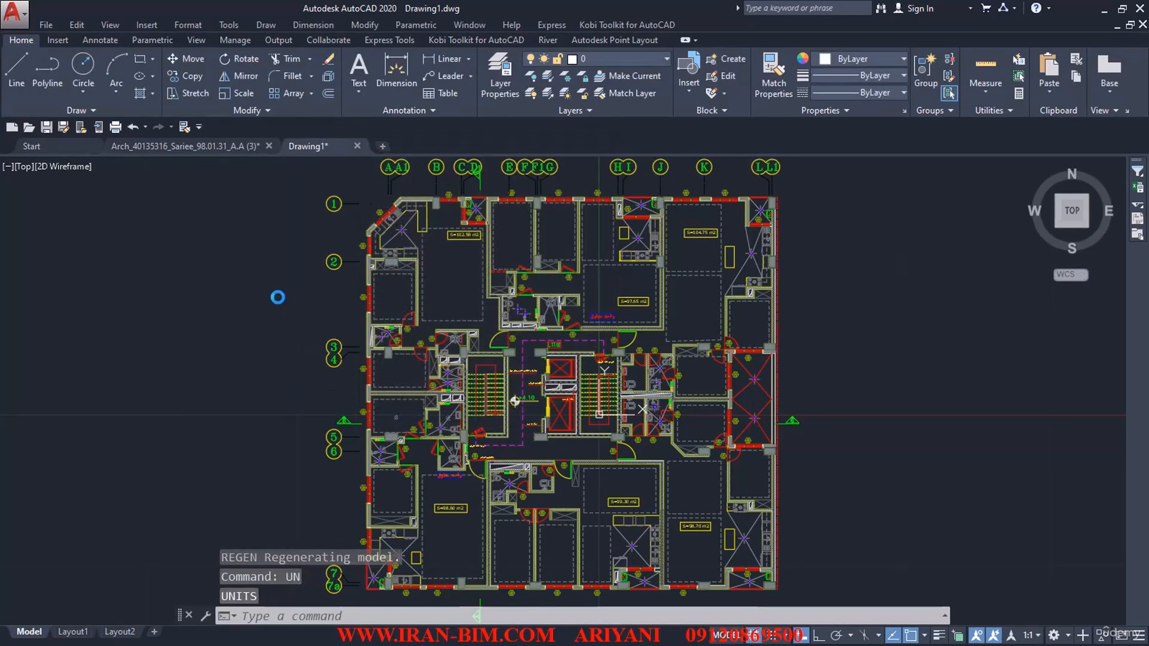
# Step: Save the drawing as 1 in the ARCH-DWG folder inside FILESAMPLES, and close it
pyautogui.hotkey('ctrl', 's')
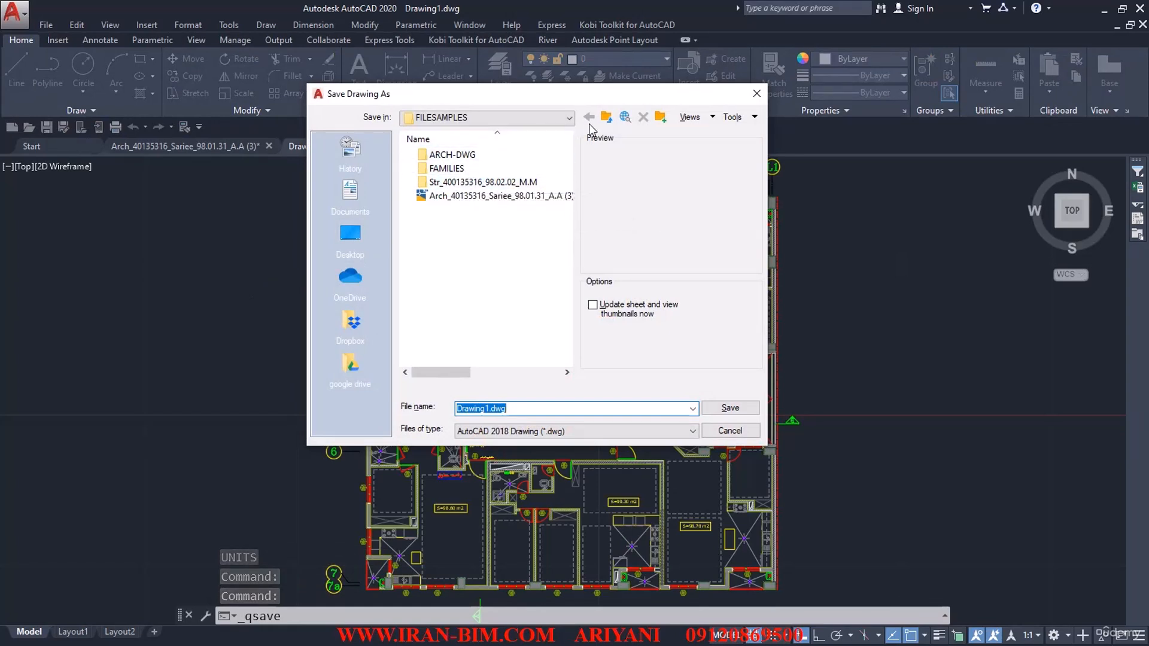
pyautogui.click(605, 118)
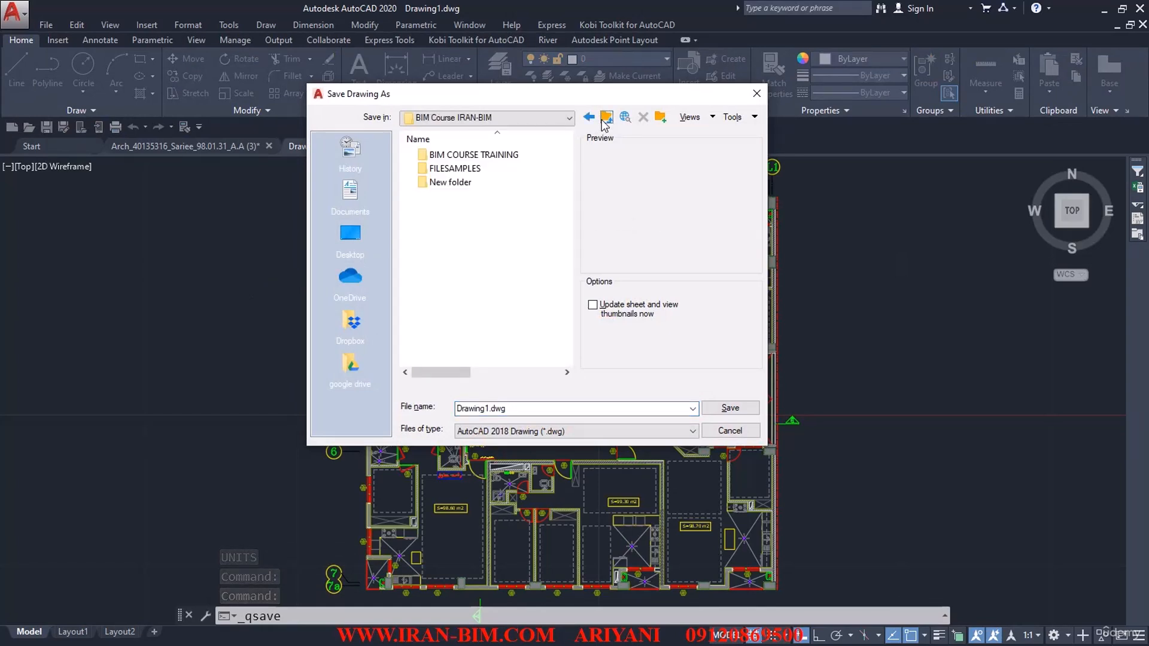
pyautogui.doubleClick(481, 168)
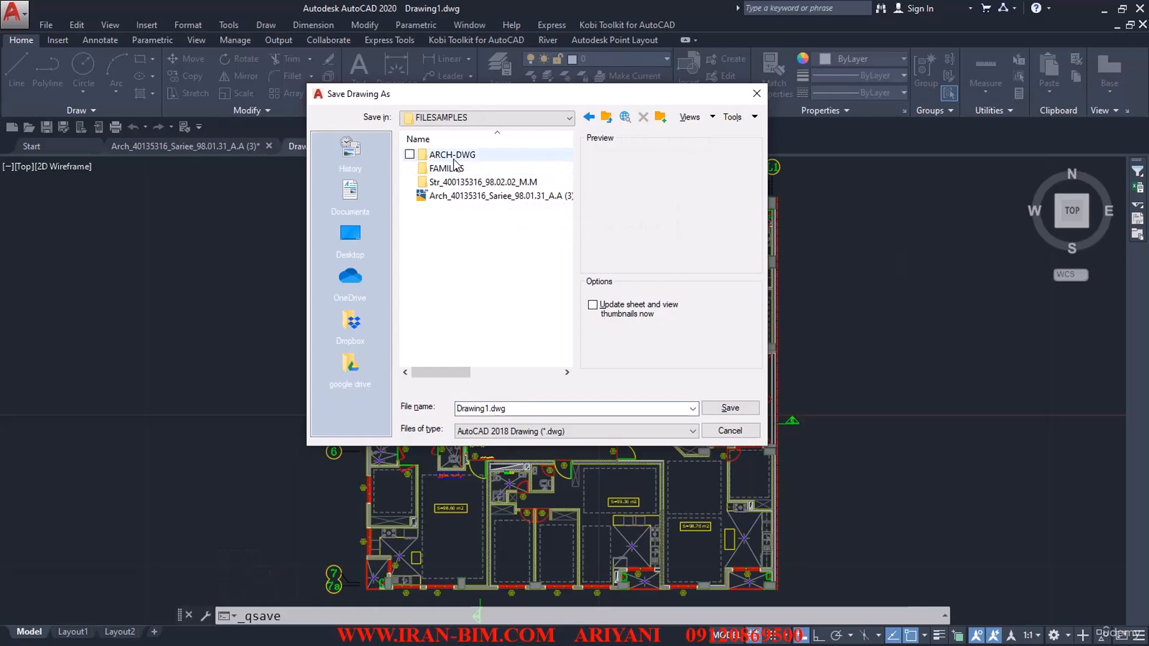
pyautogui.doubleClick(454, 158)
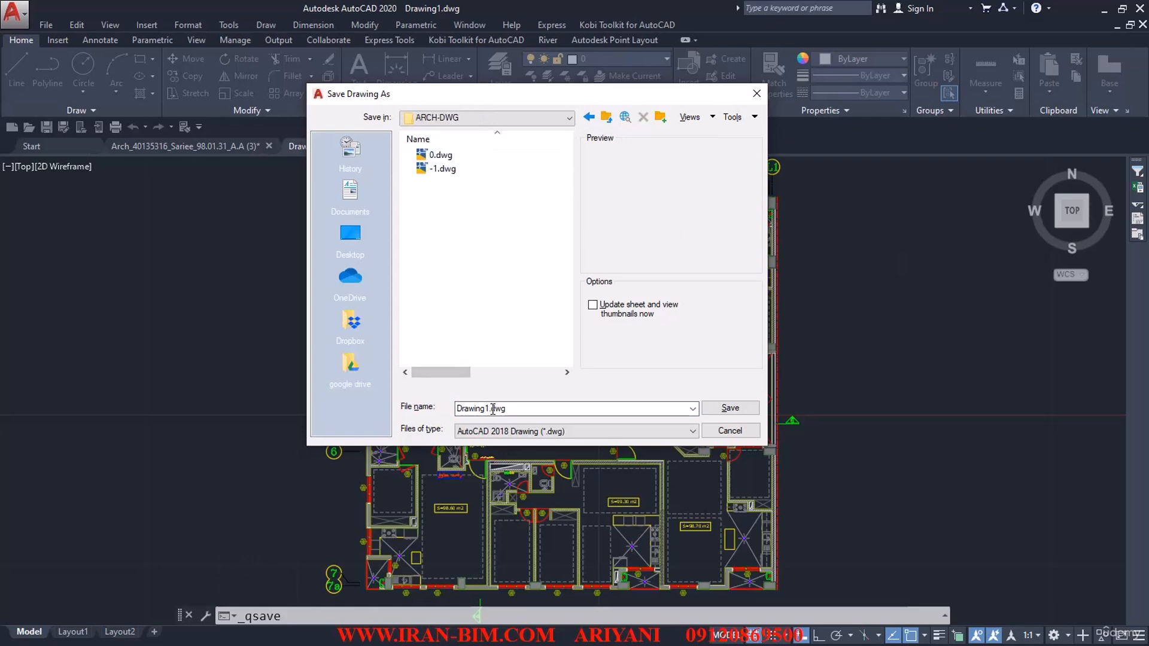
pyautogui.write('1')
pyautogui.click(721, 408)
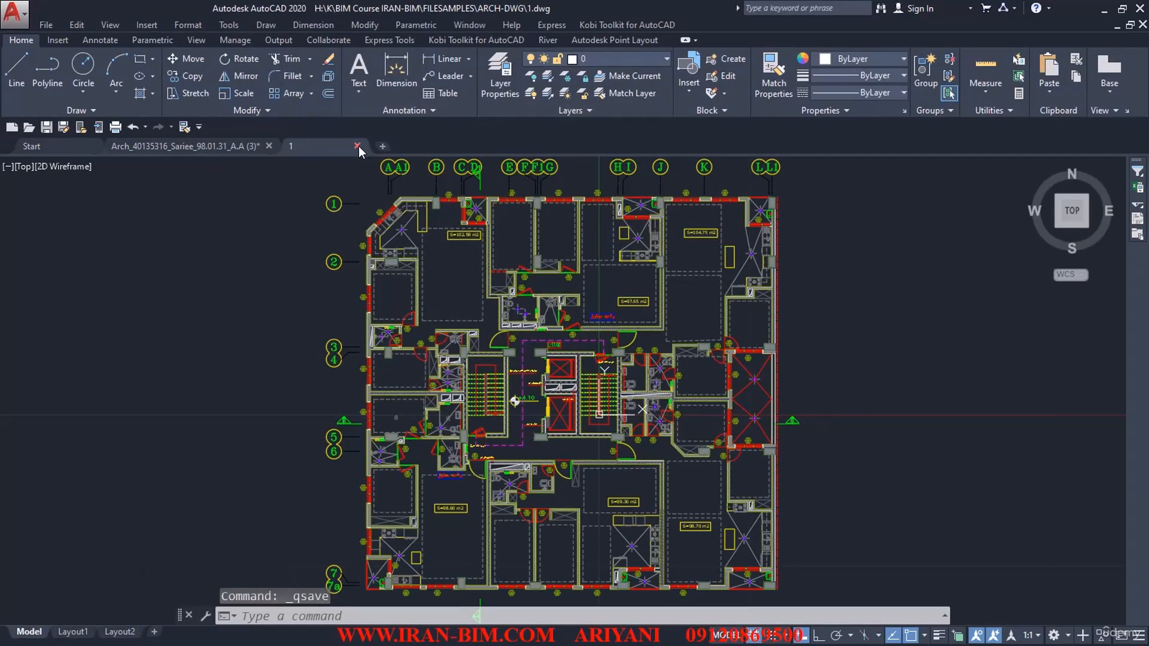
pyautogui.click(358, 146)
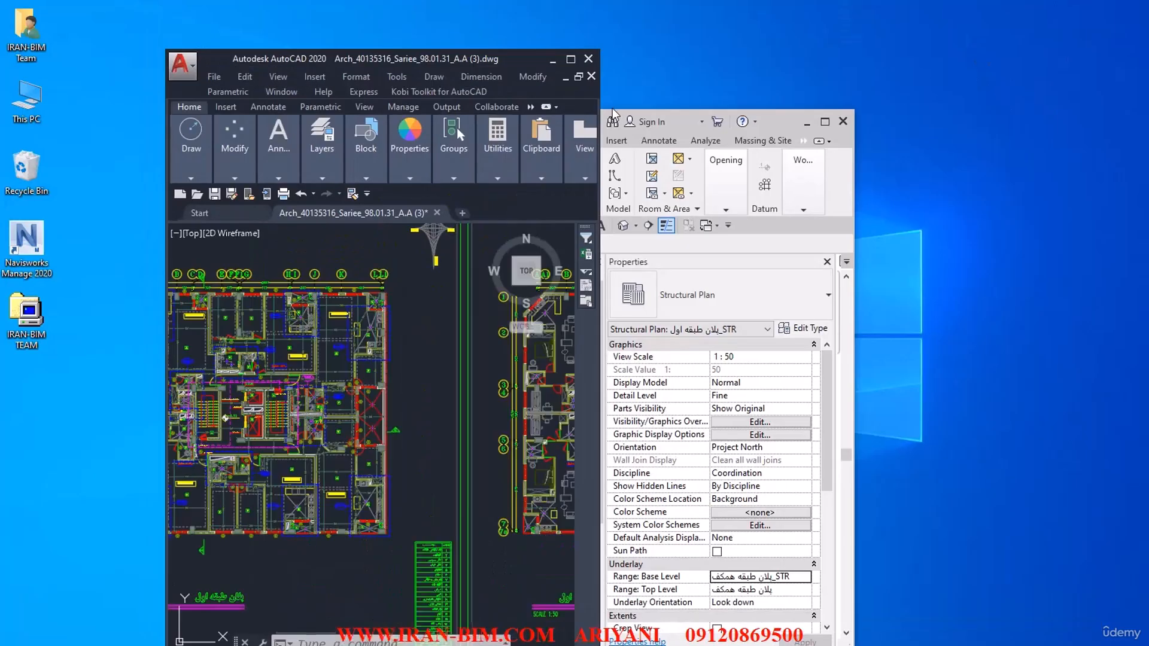
# Step: Switch to the Revit project, maximize its window, and make DWG_FILES the active workset
pyautogui.click(620, 139)
pyautogui.doubleClick(519, 124)
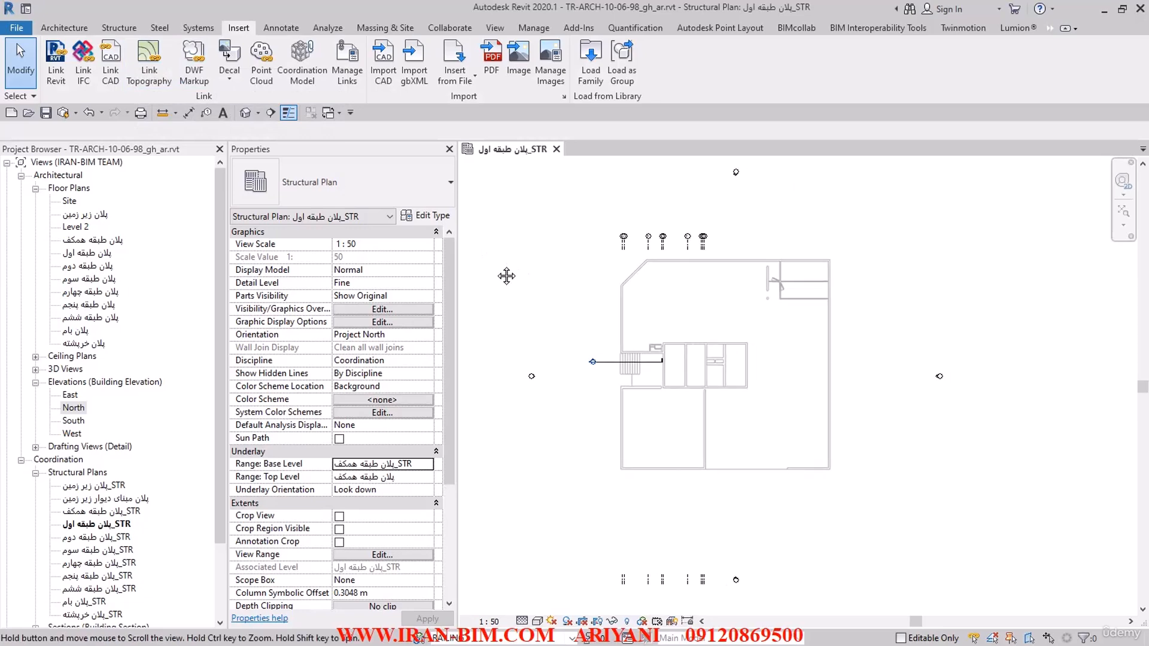
pyautogui.click(458, 638)
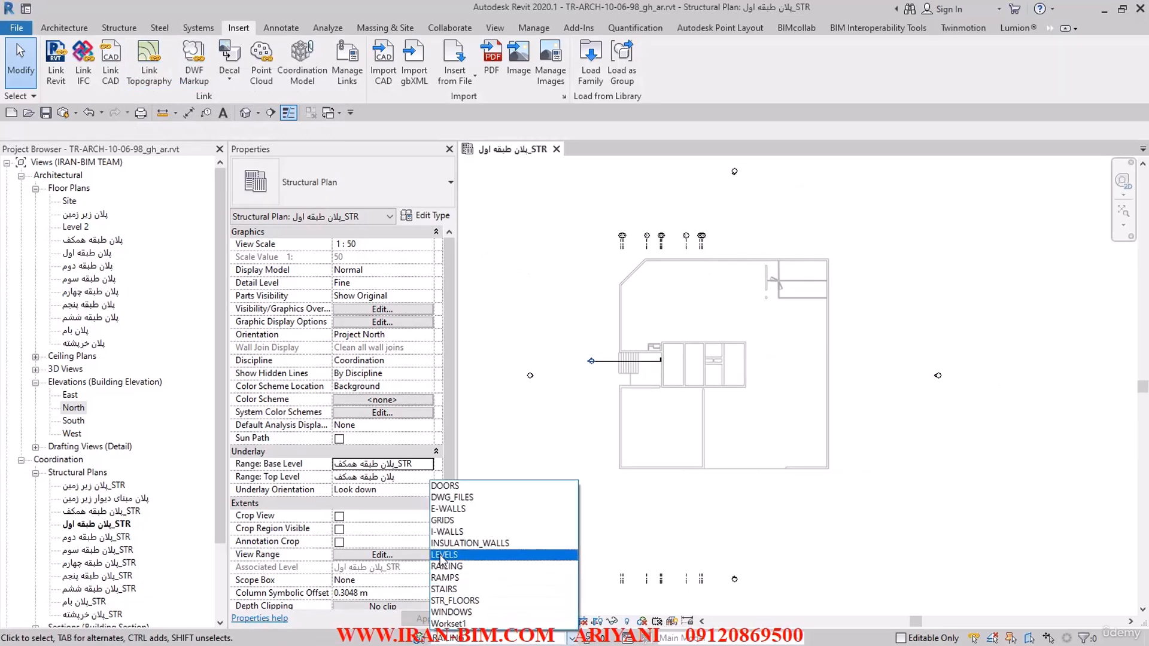
pyautogui.click(453, 499)
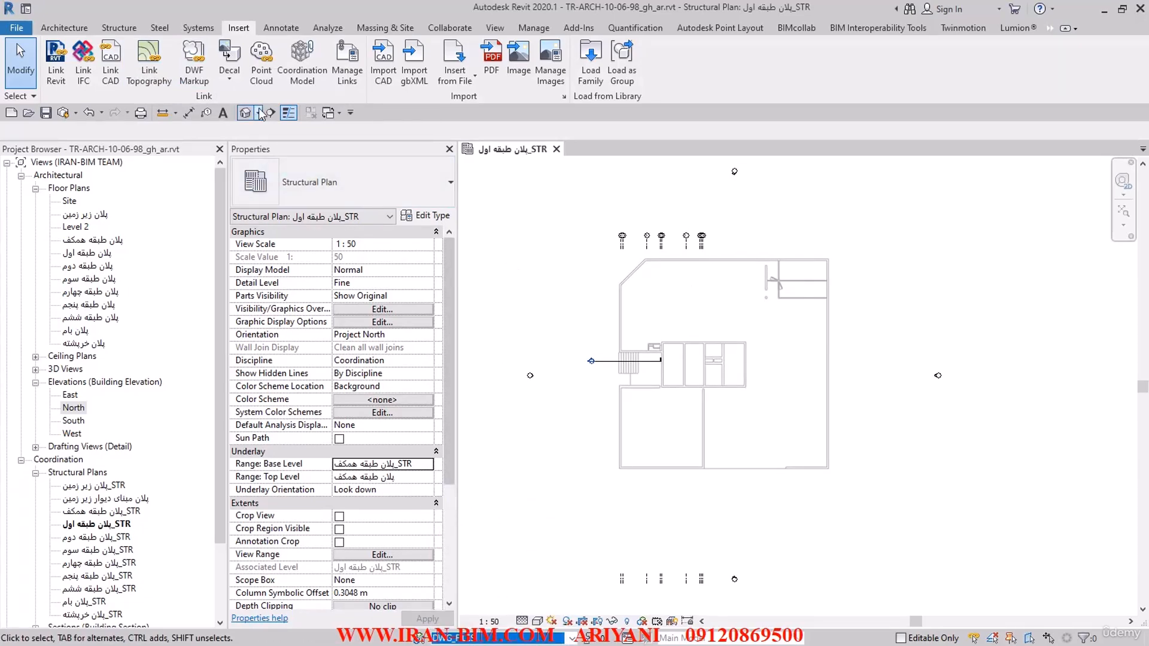
# Step: Start linking a CAD file and choose 1.dwg from the ARCH-DWG folder inside FILESAMPLES
pyautogui.click(114, 77)
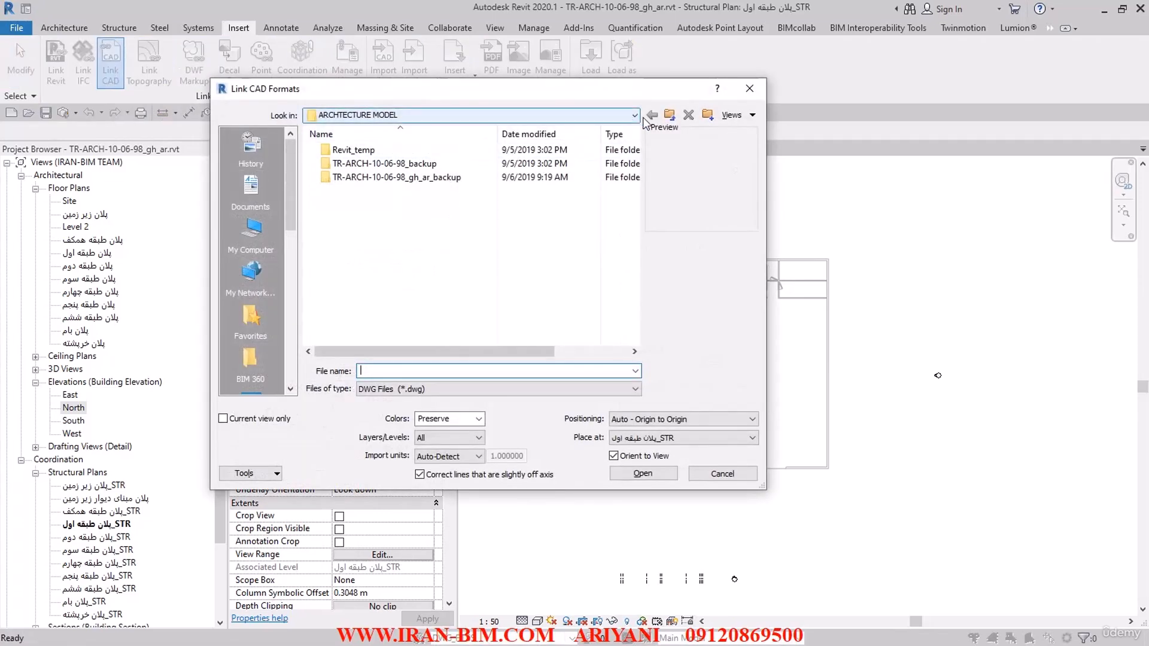
pyautogui.click(669, 116)
pyautogui.click(669, 117)
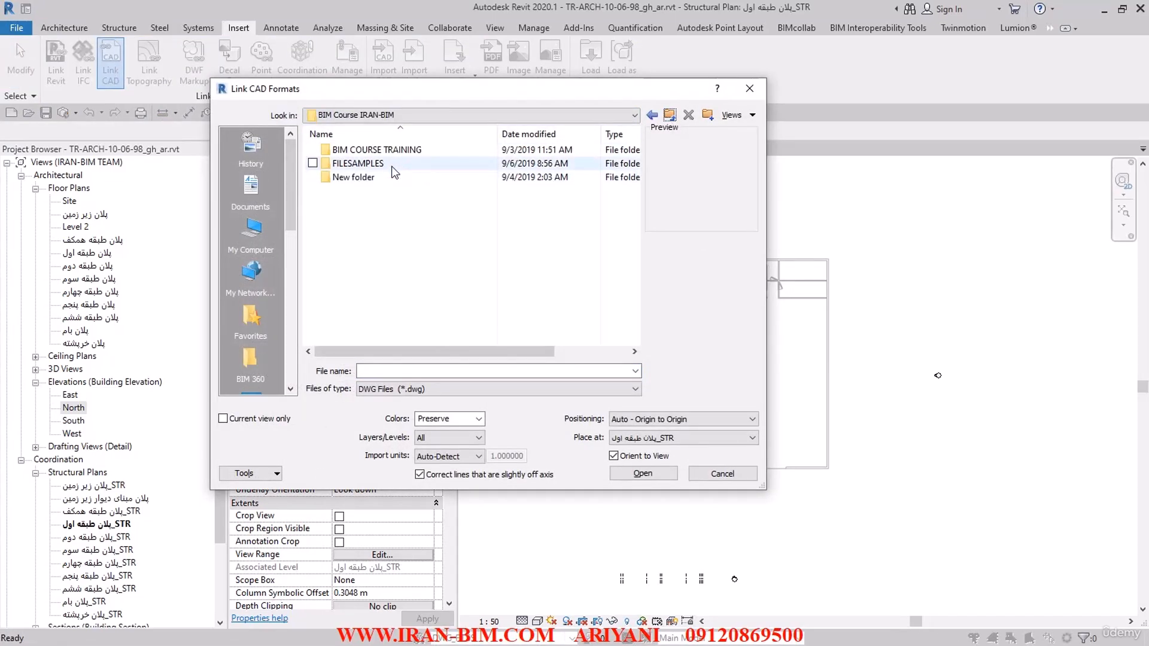
pyautogui.doubleClick(375, 166)
pyautogui.doubleClick(359, 150)
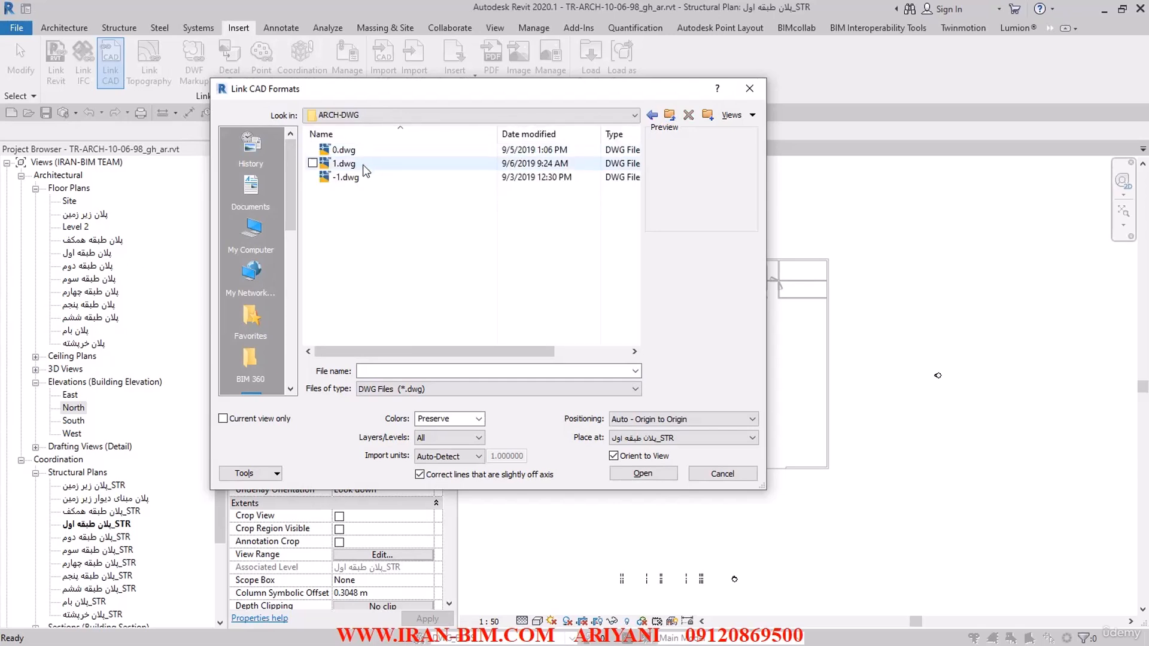
pyautogui.click(348, 165)
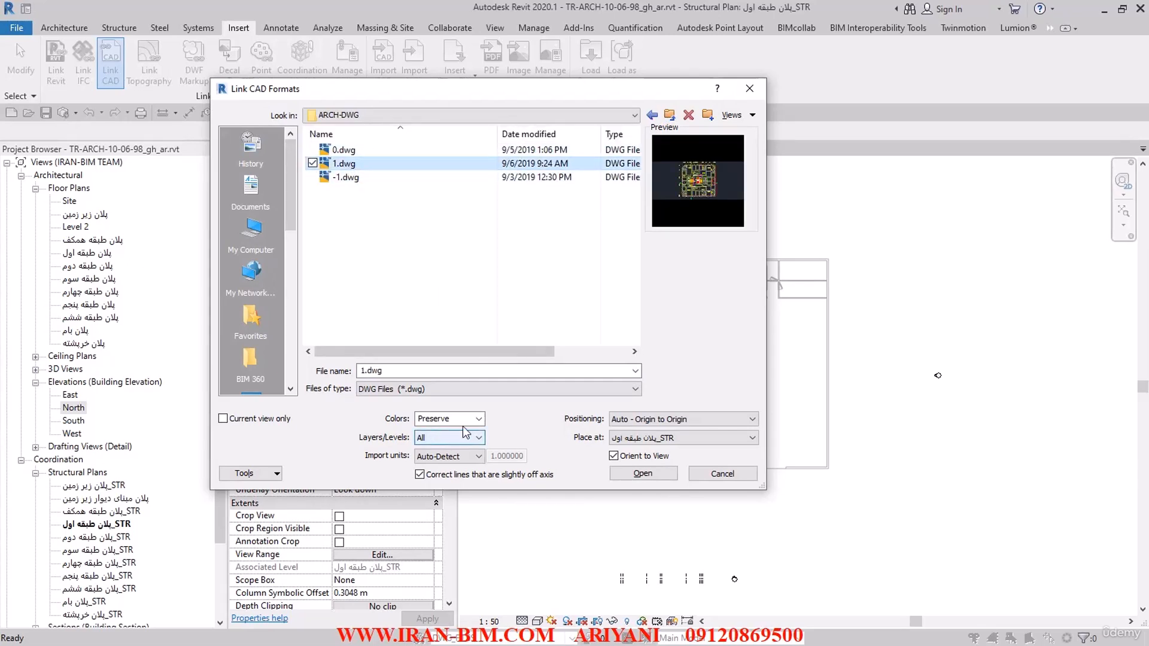
# Step: Set the link's colors to Black and White and its import units to meter, and link it Origin to Origin
pyautogui.click(478, 419)
pyautogui.click(453, 452)
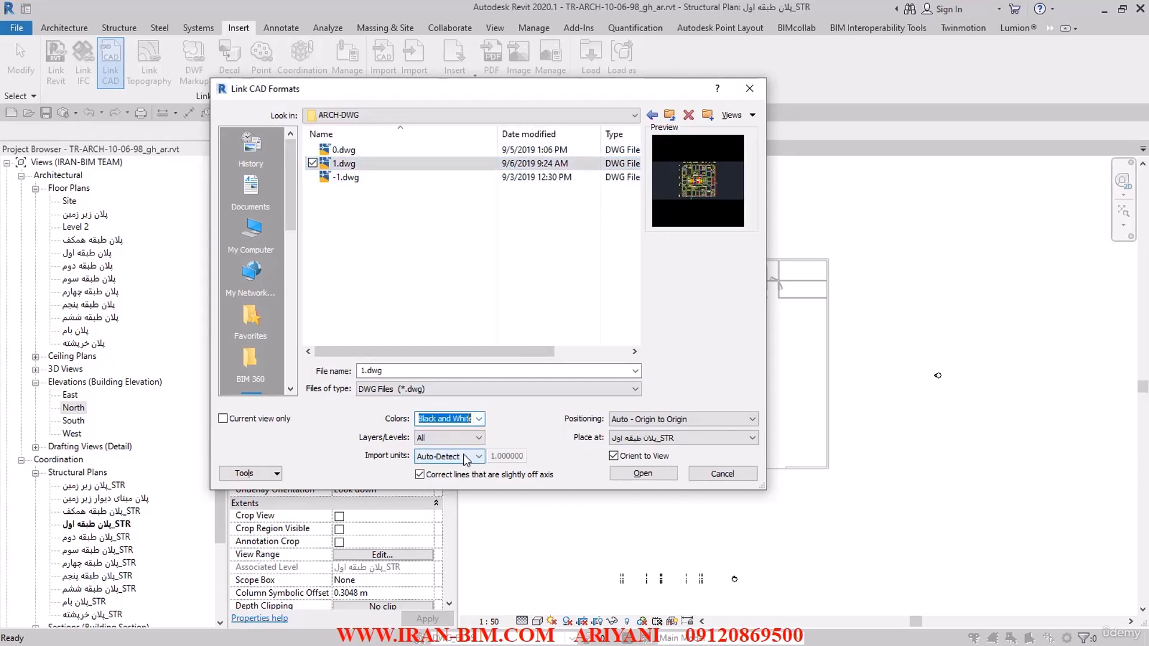
pyautogui.click(461, 456)
pyautogui.click(444, 498)
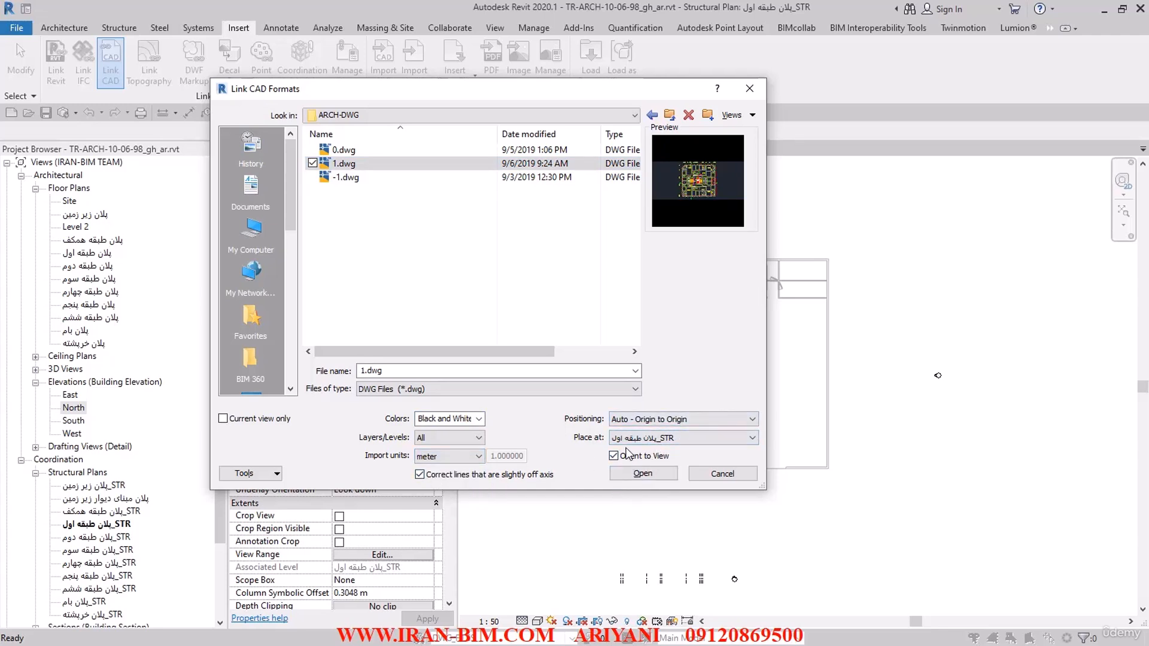
pyautogui.click(639, 473)
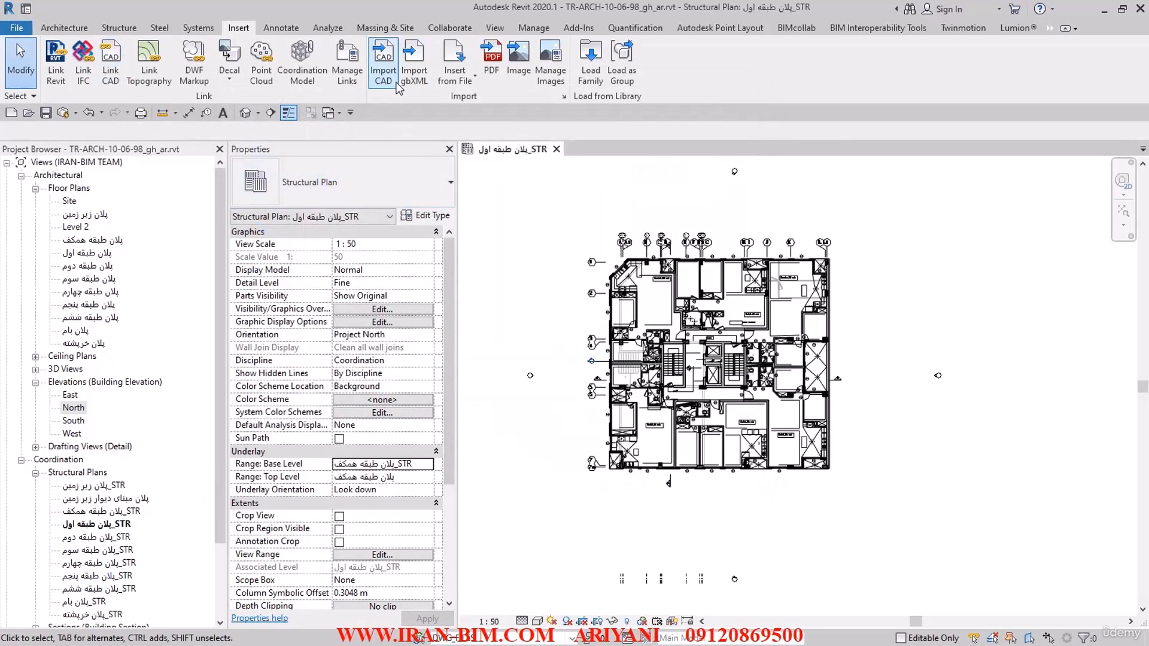
# Step: Check the linked CAD, IFC and Revit files in Manage Links, and close the dialog
pyautogui.click(346, 78)
pyautogui.click(260, 69)
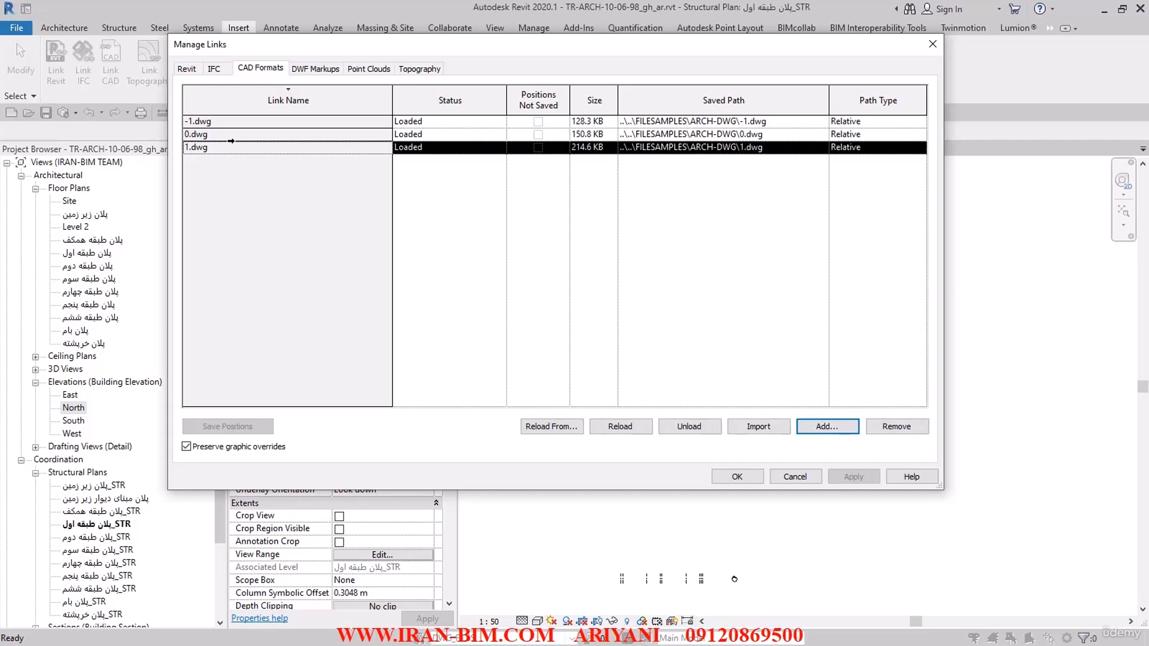
pyautogui.click(217, 70)
pyautogui.click(187, 73)
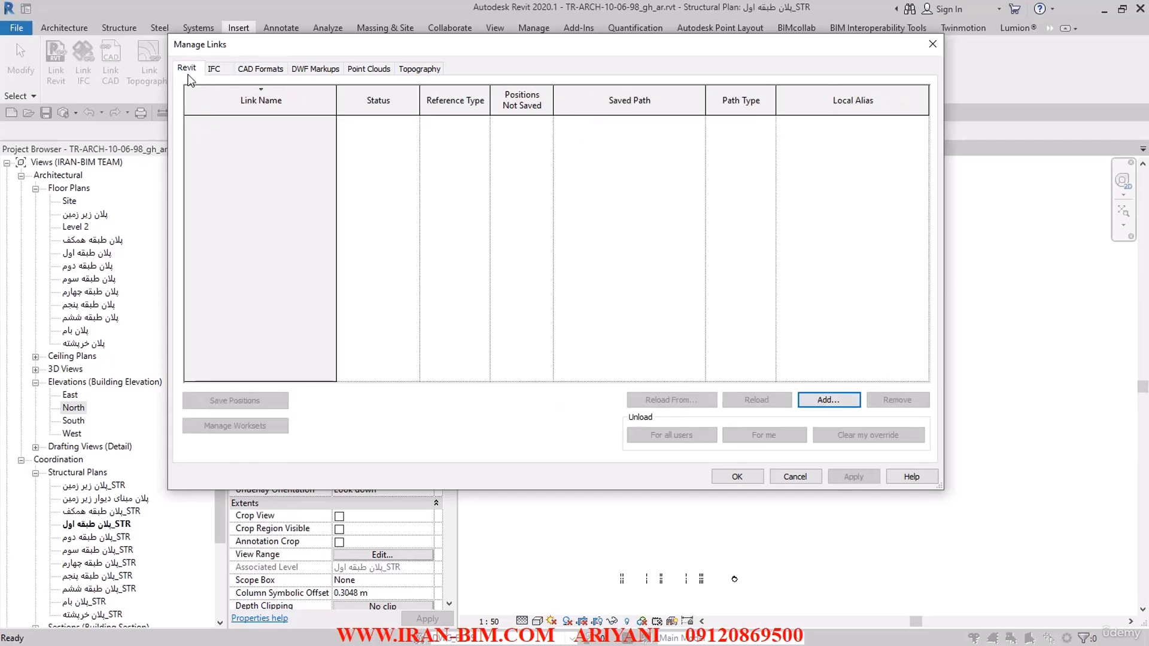
pyautogui.click(736, 476)
# Step: Look over the linked plan, open the default 3D view and bring up its Visibility/Graphic Overrides
pyautogui.scroll(6, 623, 248)
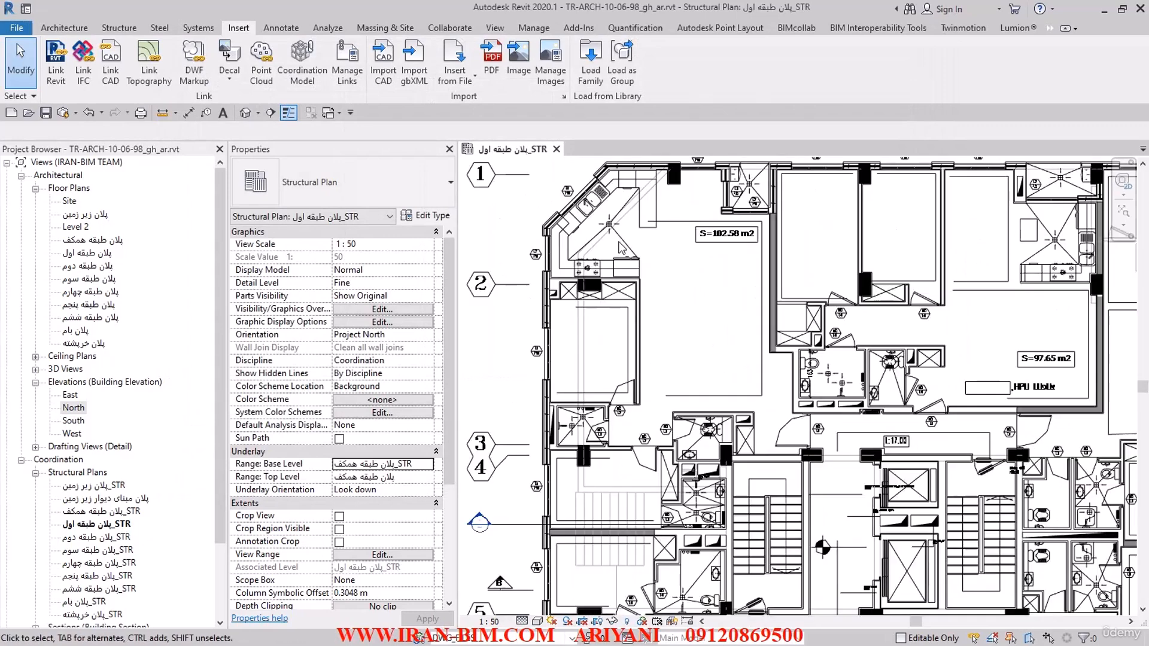
pyautogui.scroll(-2, 569, 350)
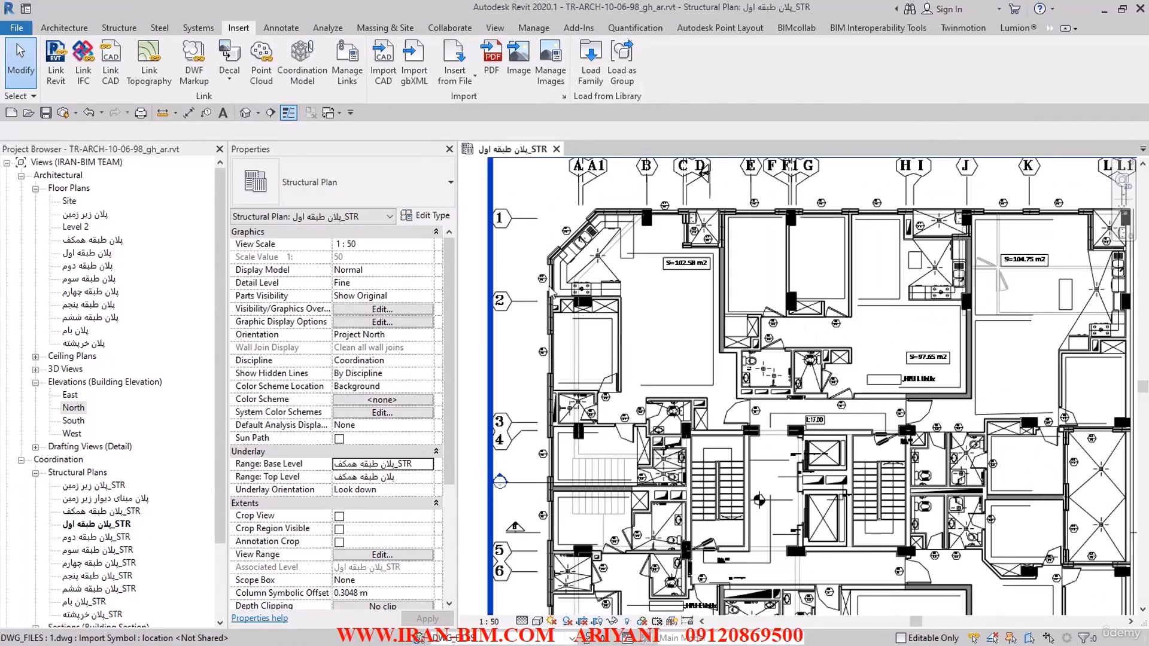
pyautogui.click(252, 115)
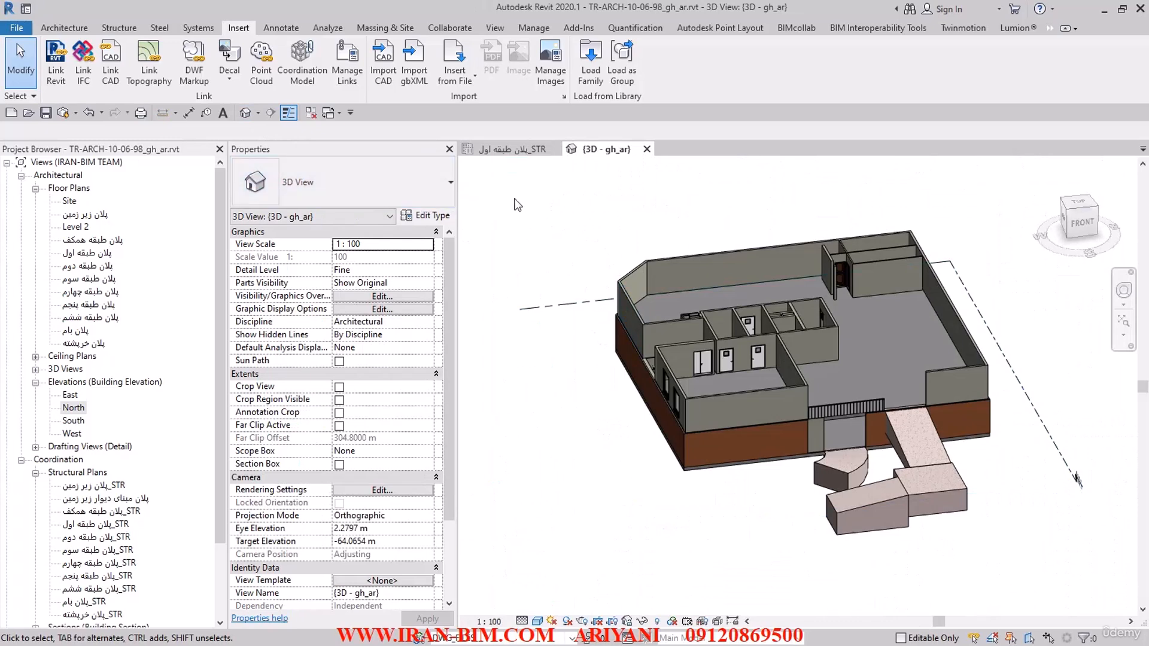
pyautogui.press('v')
pyautogui.press('g')
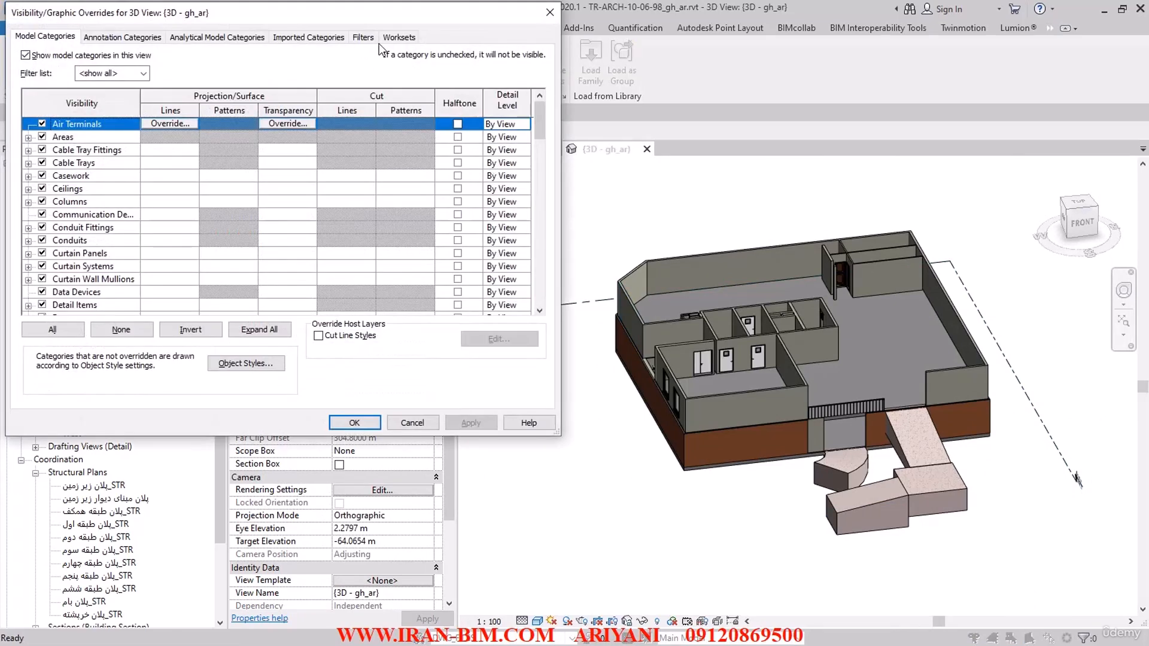
# Step: Set the DWG_FILES workset to Show in the 3D view's visibility overrides and apply it
pyautogui.click(363, 37)
pyautogui.click(332, 37)
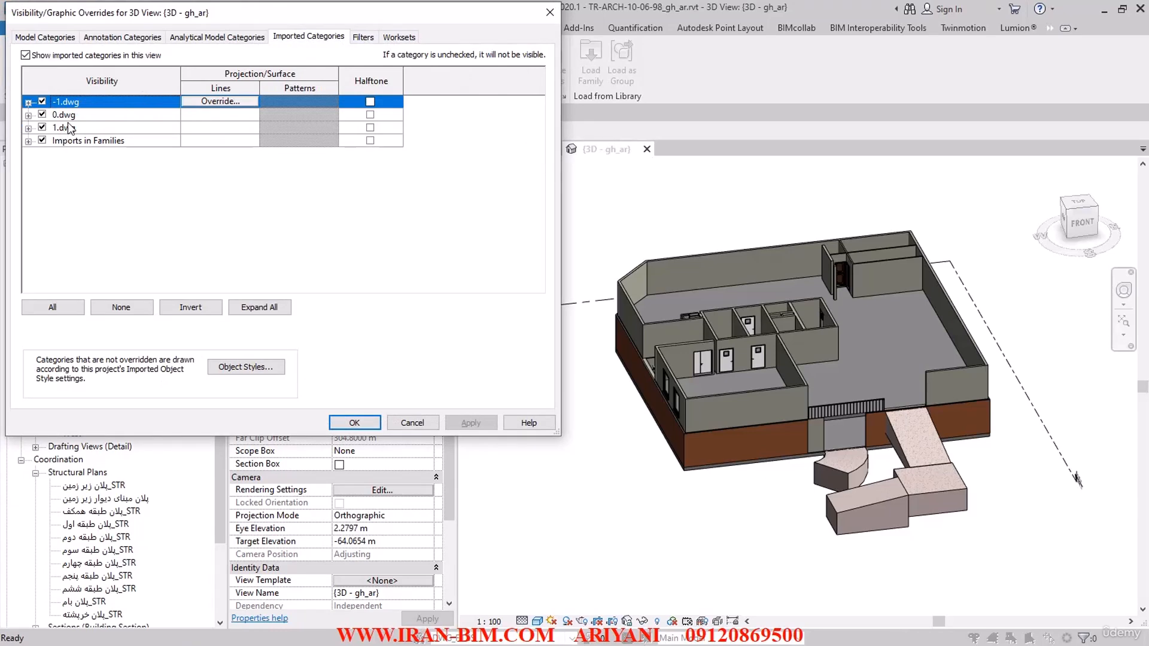
pyautogui.click(365, 38)
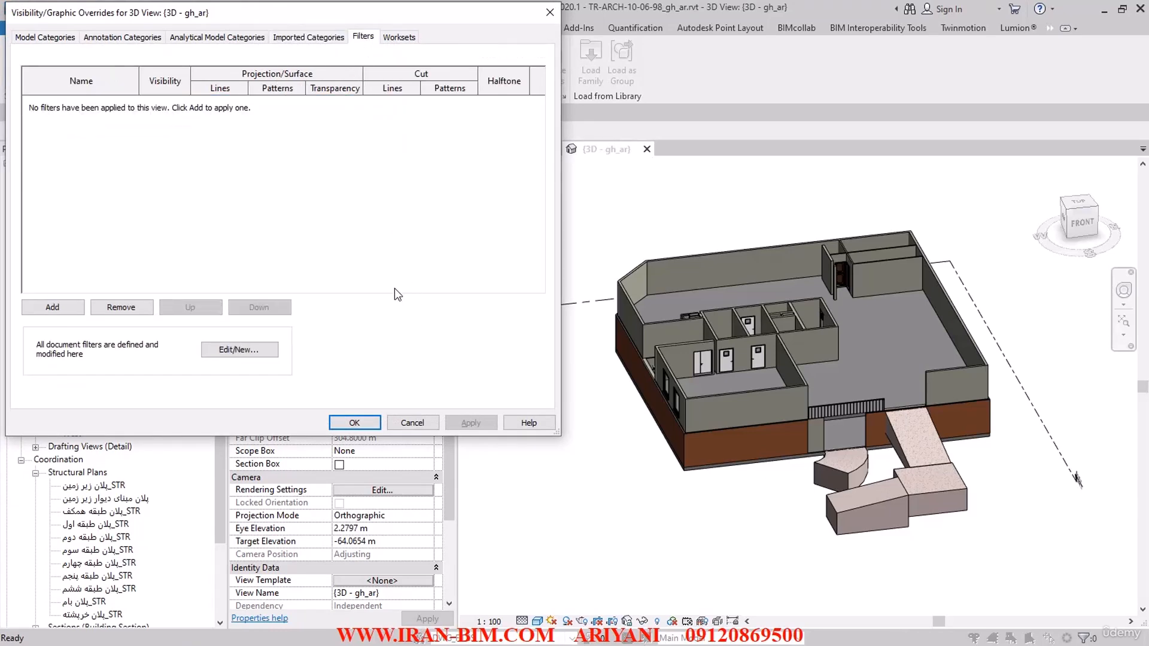
pyautogui.click(395, 38)
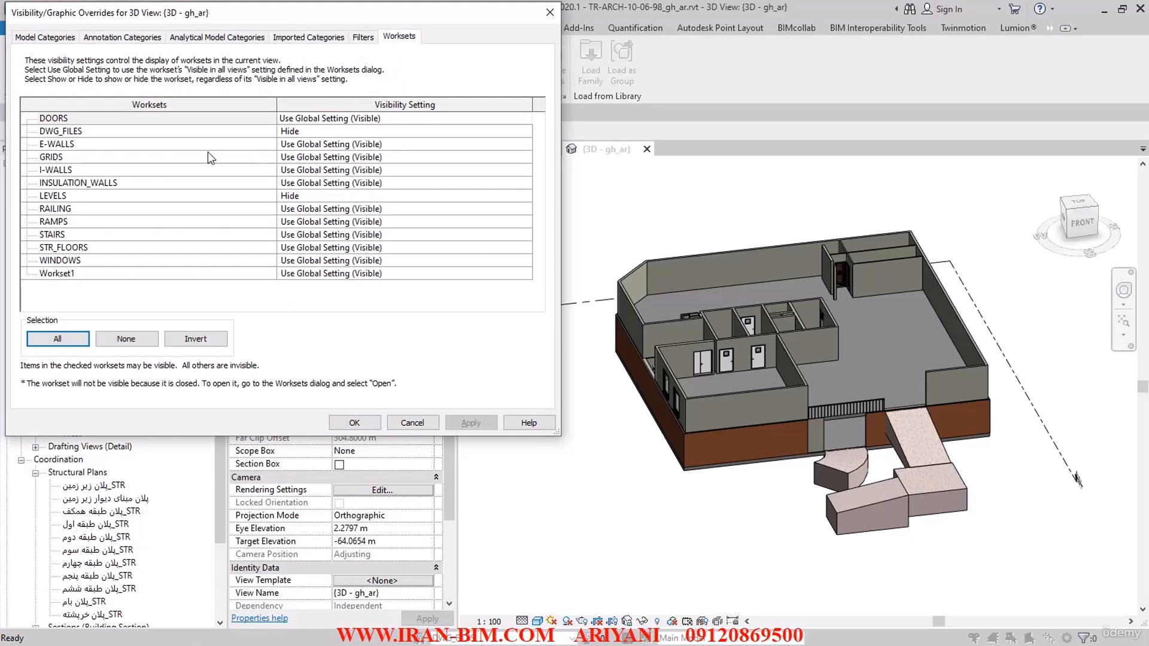
pyautogui.click(305, 131)
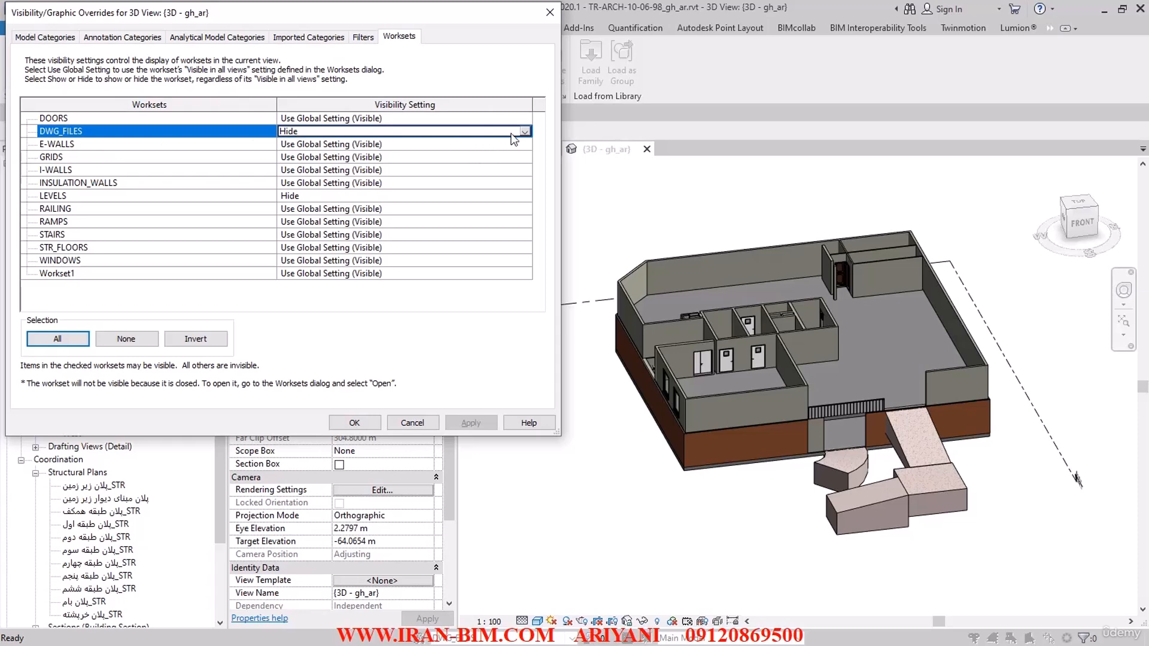
pyautogui.click(496, 130)
pyautogui.click(305, 143)
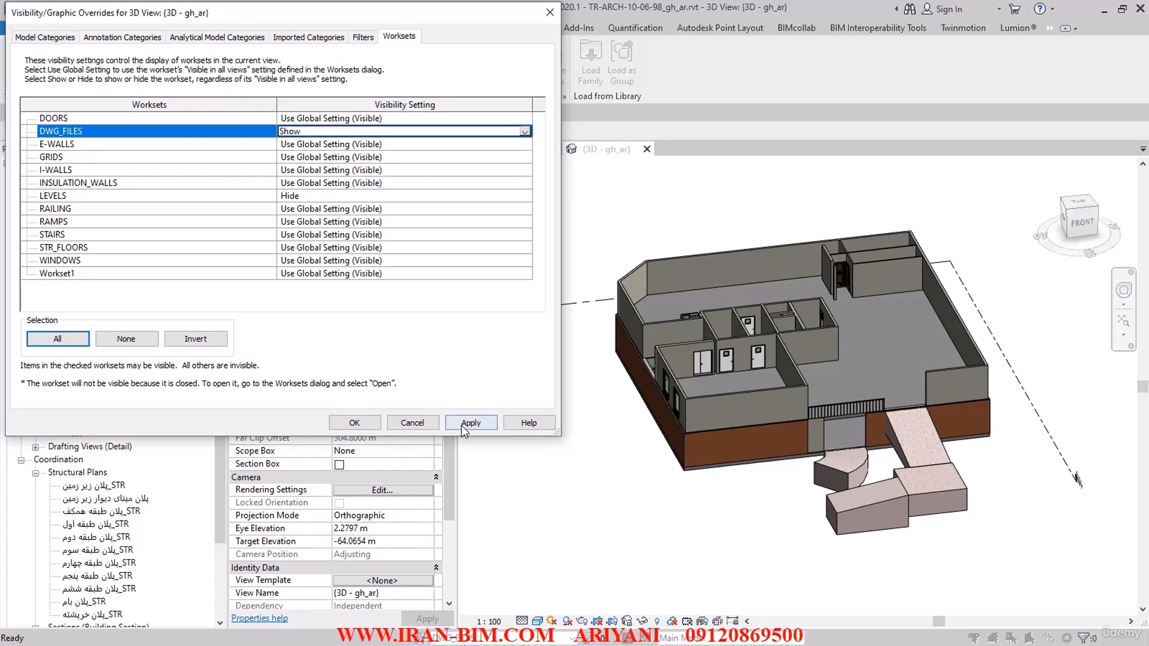
pyautogui.click(466, 423)
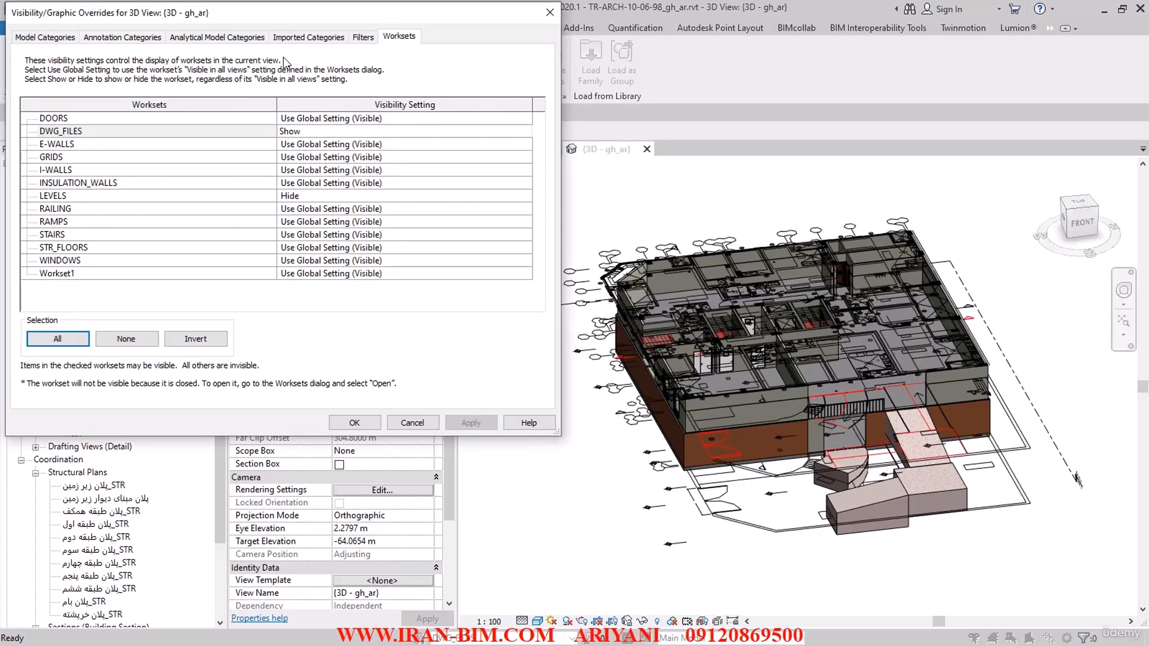
# Step: Turn off -1.dwg, 0.dwg and Imports in Families in the 3D view's imported categories, keeping 1.dwg on, and accept
pyautogui.click(304, 39)
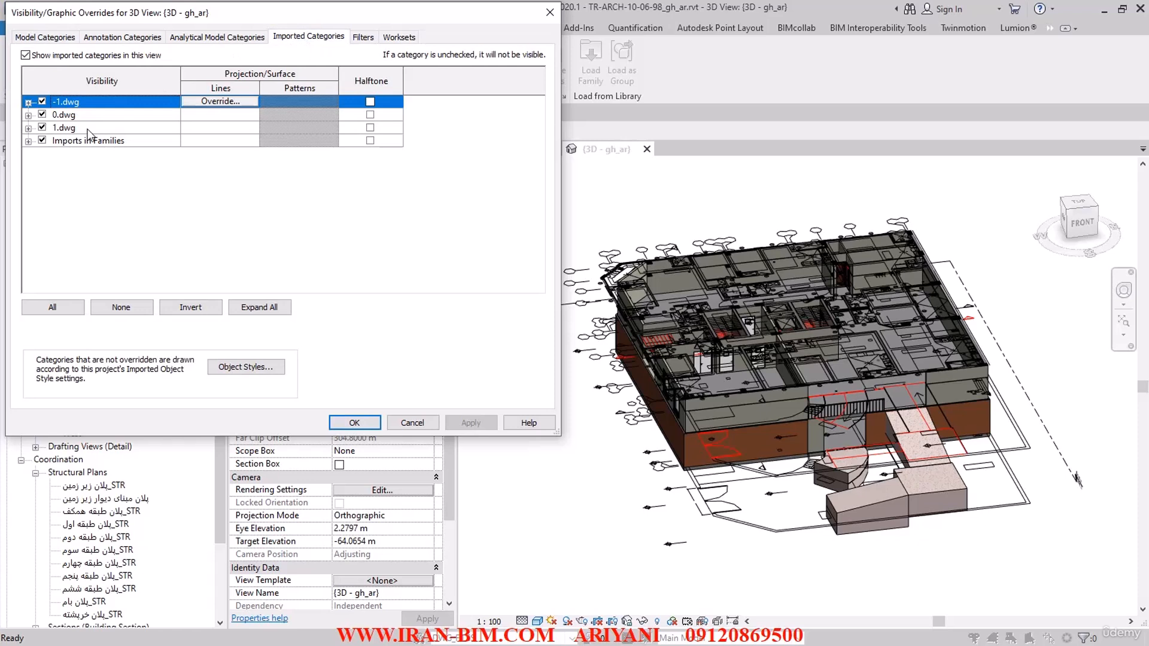
pyautogui.click(42, 128)
pyautogui.click(42, 114)
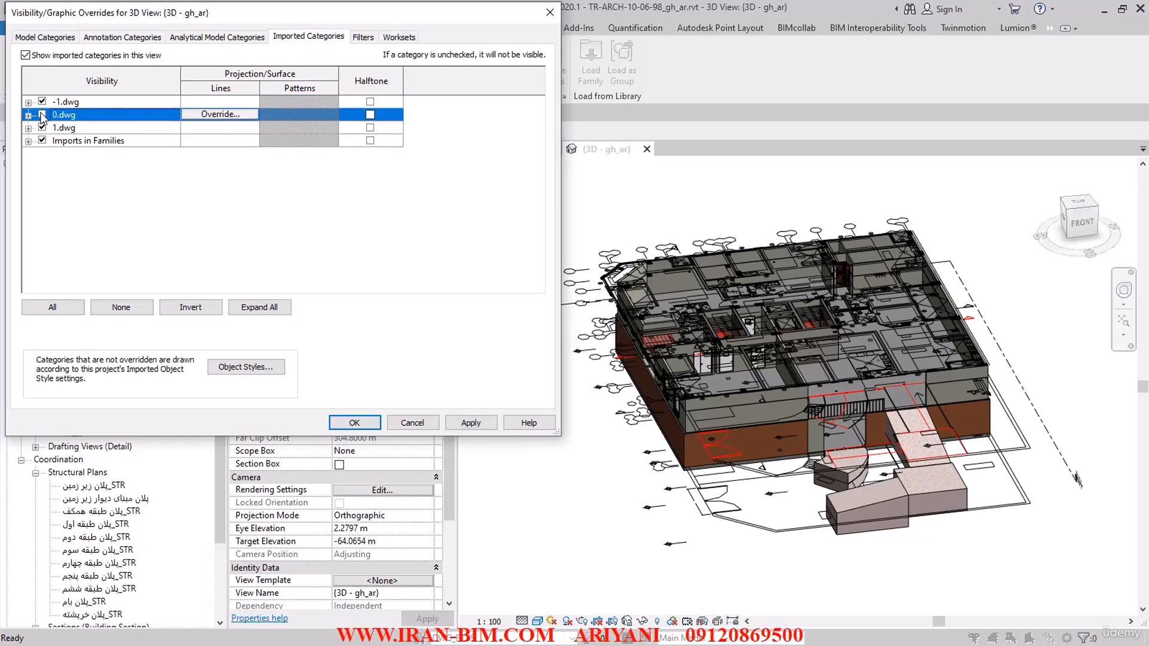
pyautogui.click(42, 102)
pyautogui.click(42, 140)
pyautogui.click(467, 424)
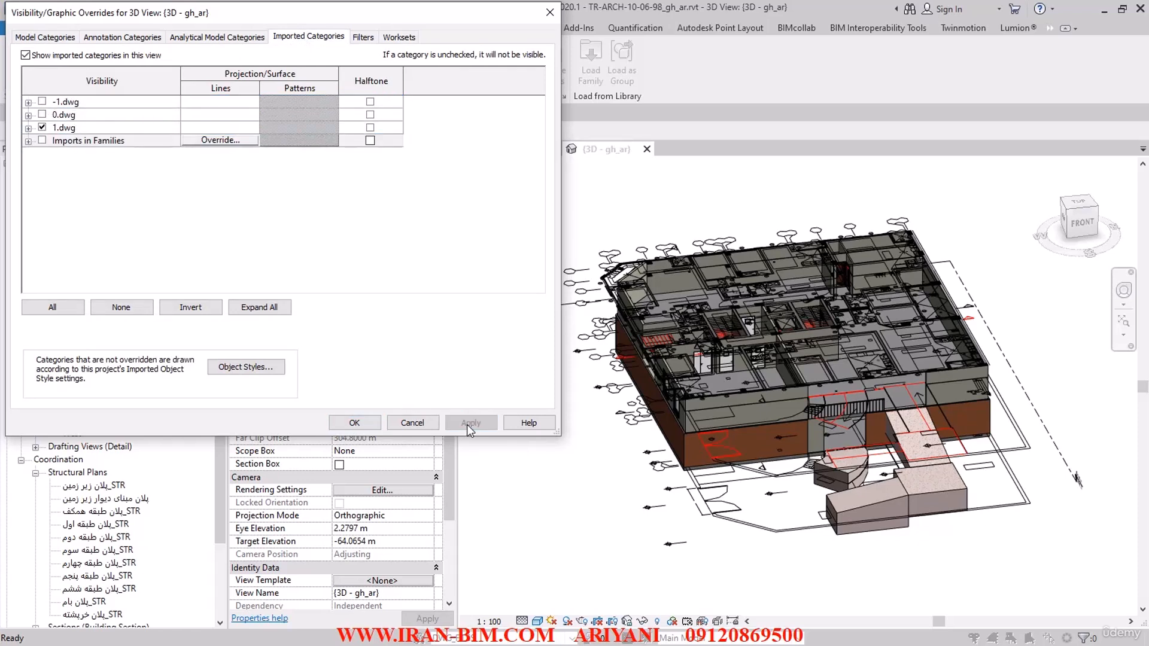
pyautogui.click(355, 423)
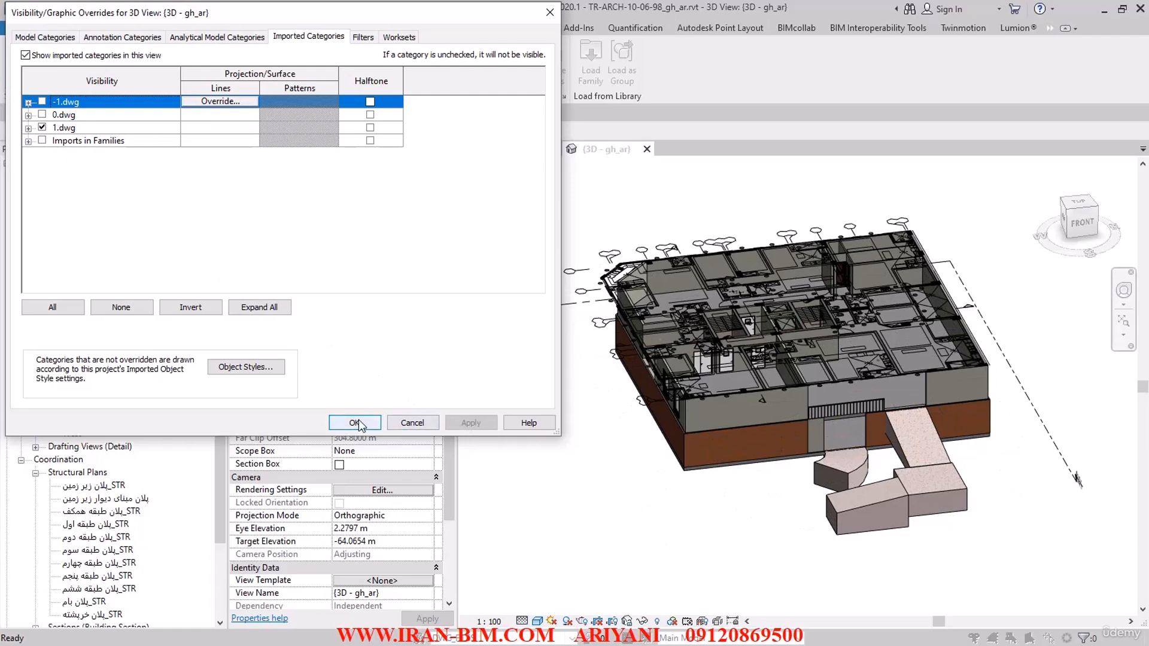
# Step: Examine how the linked 1.dwg plan aligns with the building model, viewing it from directly above
pyautogui.keyDown('shift'); pyautogui.moveTo(473, 386); pyautogui.dragTo(501, 526, button='middle'); pyautogui.keyUp('shift')
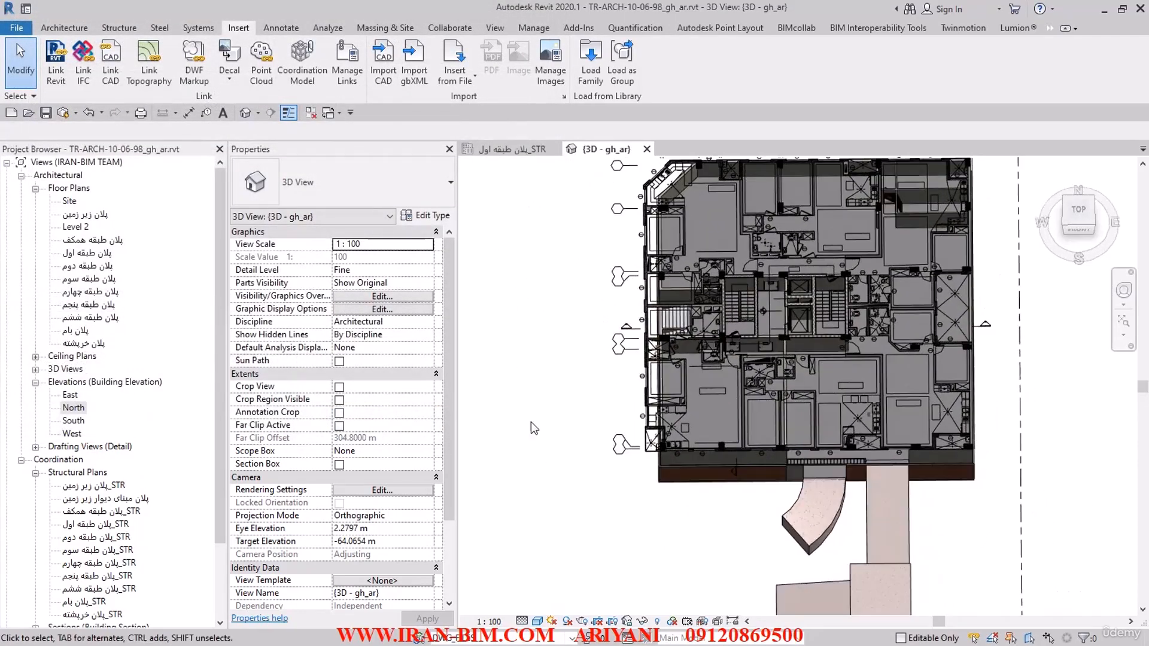
pyautogui.scroll(3, 593, 245)
pyautogui.moveTo(594, 244); pyautogui.dragTo(542, 419, button='middle')
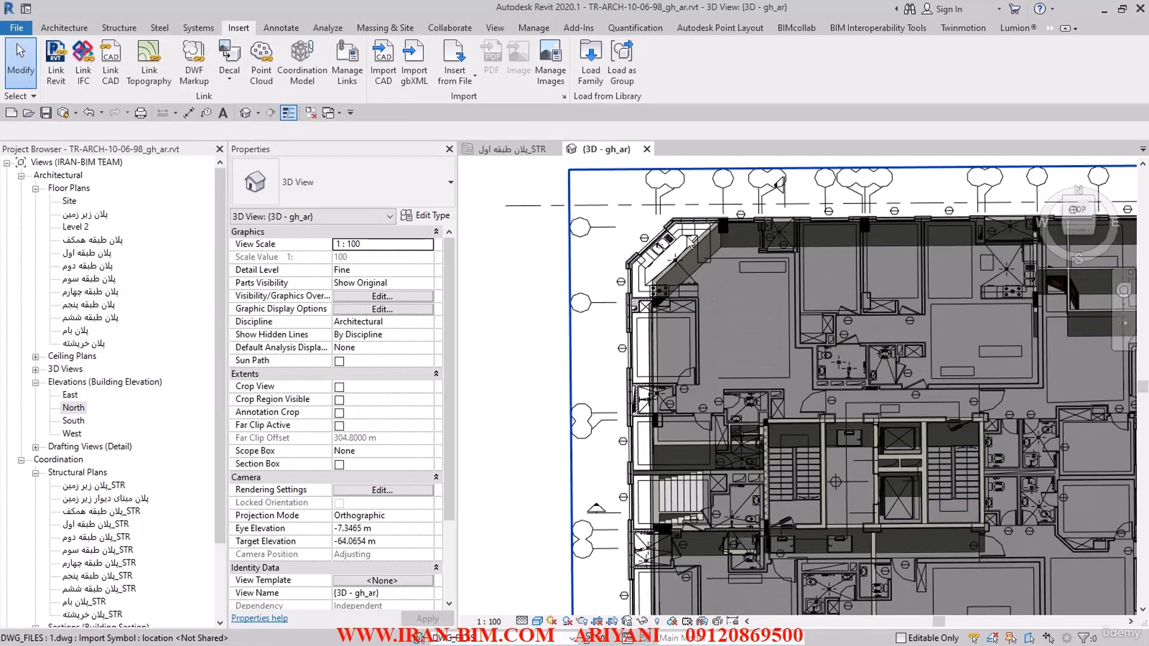
pyautogui.moveTo(814, 219); pyautogui.dragTo(681, 295, button='middle')
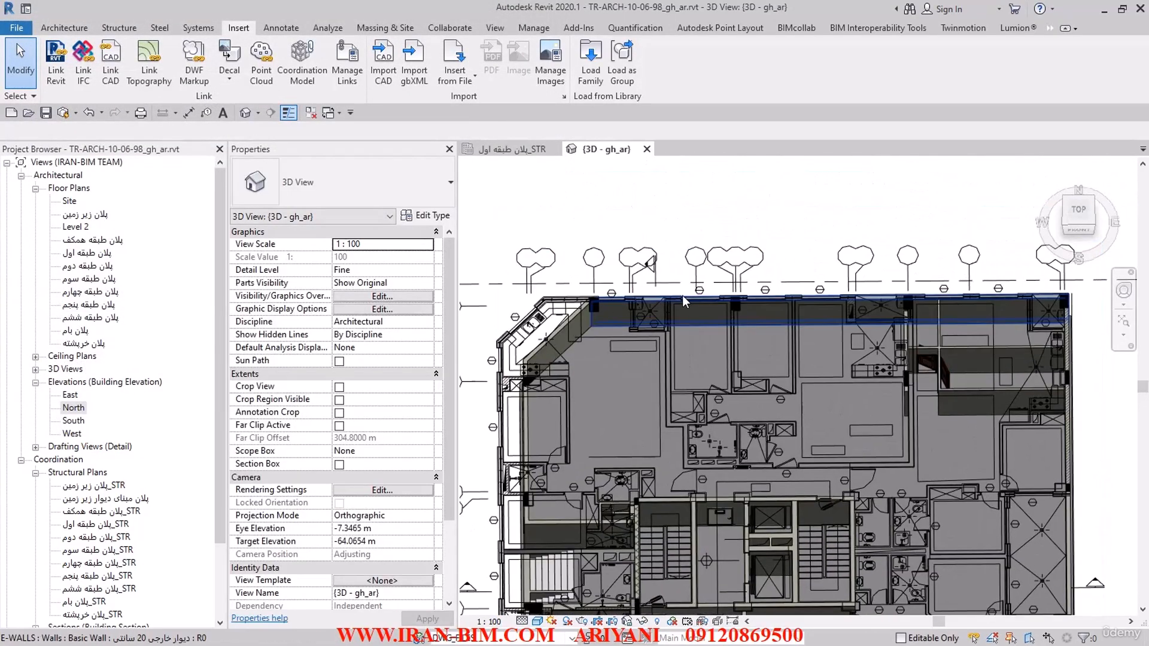
pyautogui.click(1076, 217)
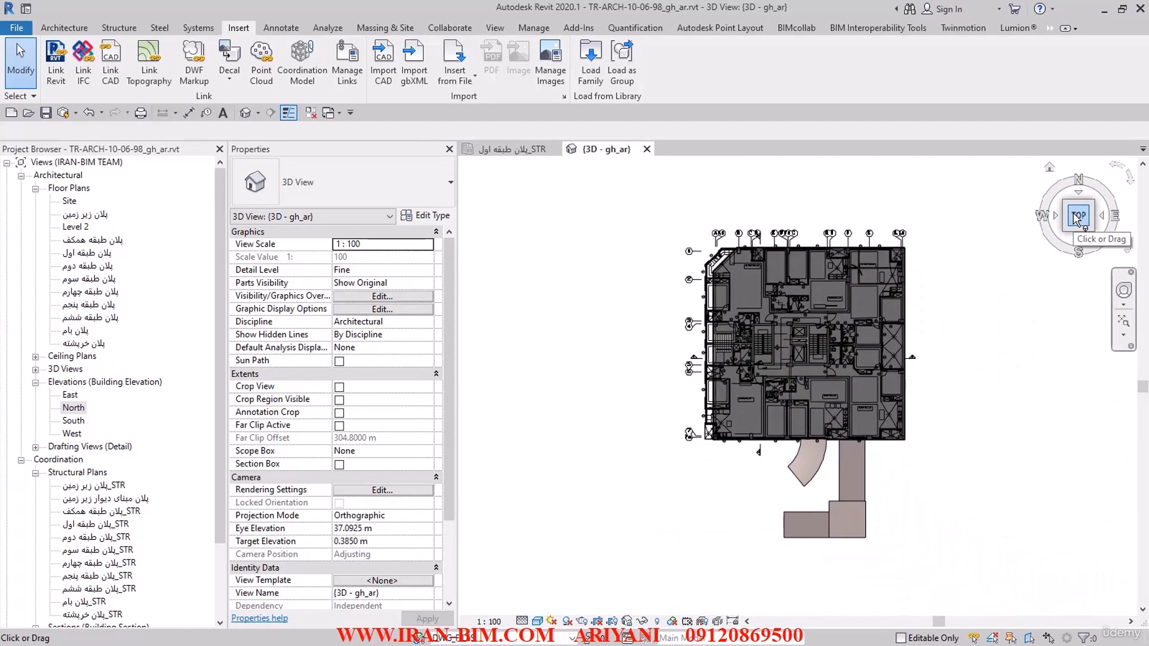
pyautogui.scroll(5, 773, 273)
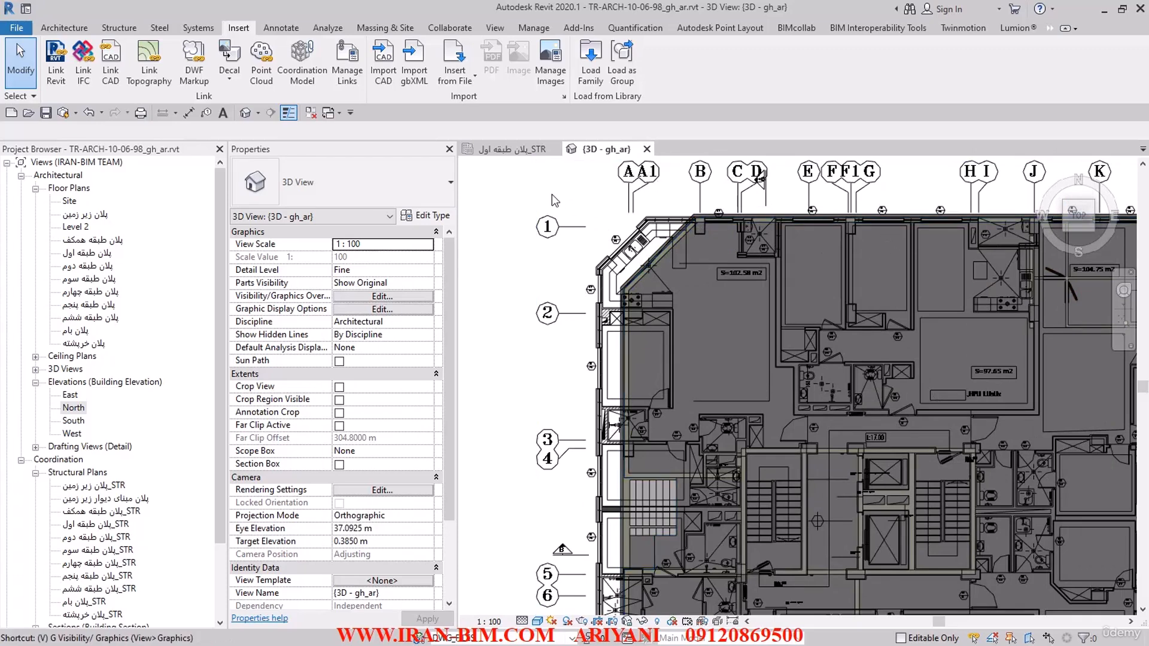
# Step: Set the DWG_FILES workset to Hide in the 3D view, turn off all its imported categories, and accept
pyautogui.press('v')
pyautogui.press('g')
pyautogui.click(398, 37)
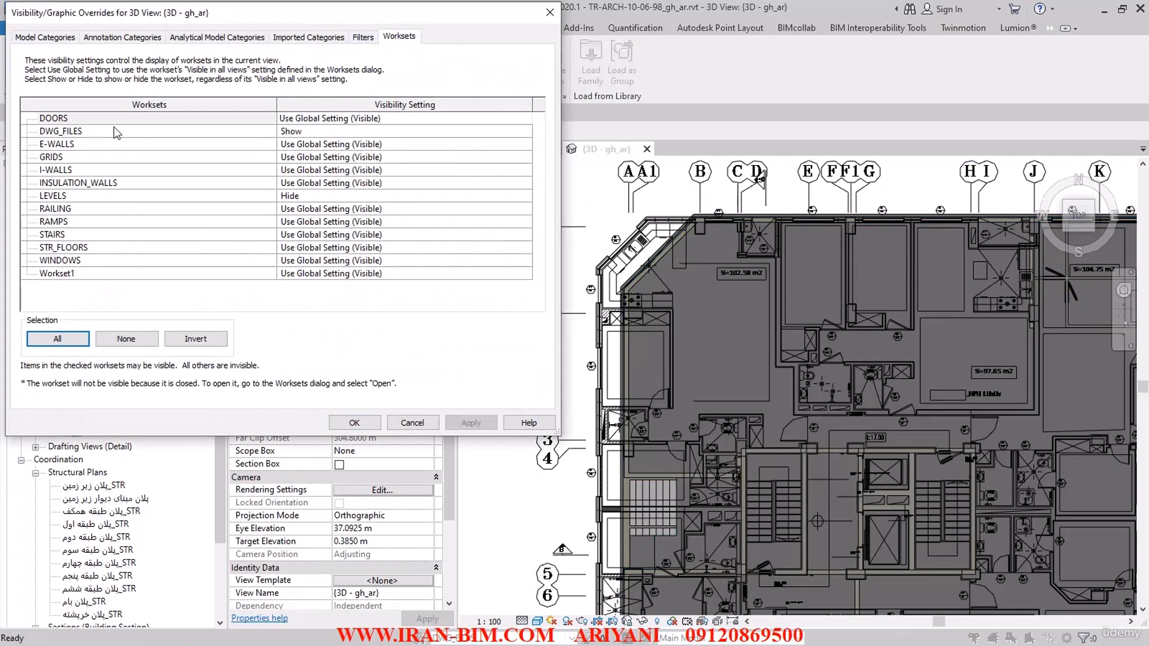
pyautogui.click(518, 133)
pyautogui.click(524, 131)
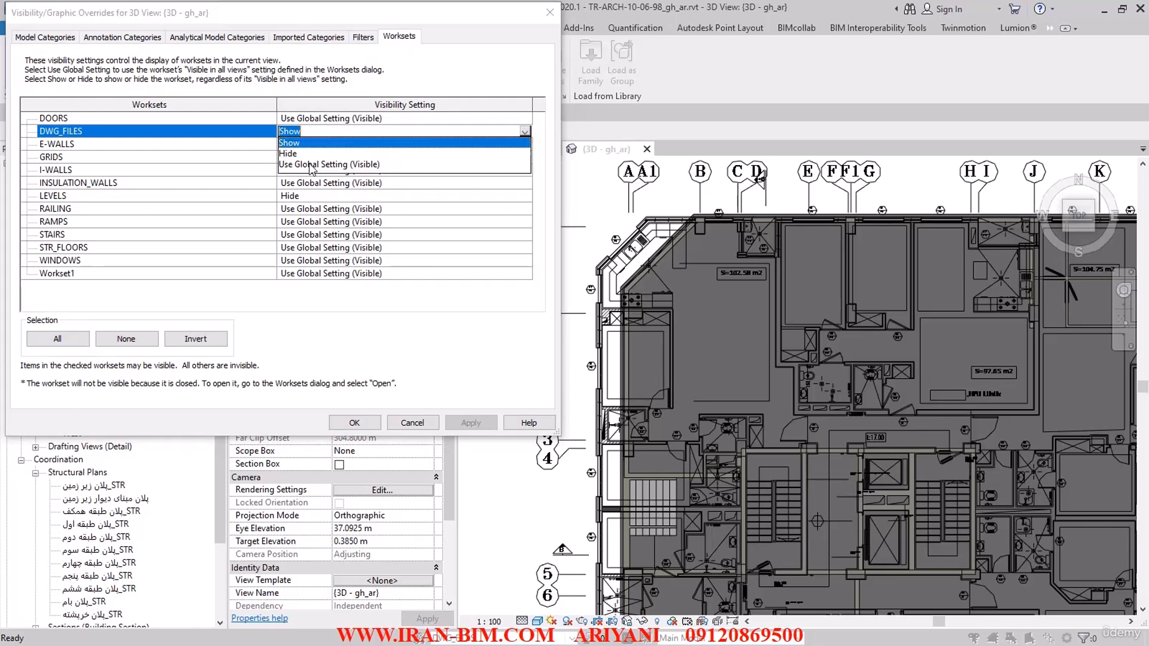
pyautogui.click(288, 154)
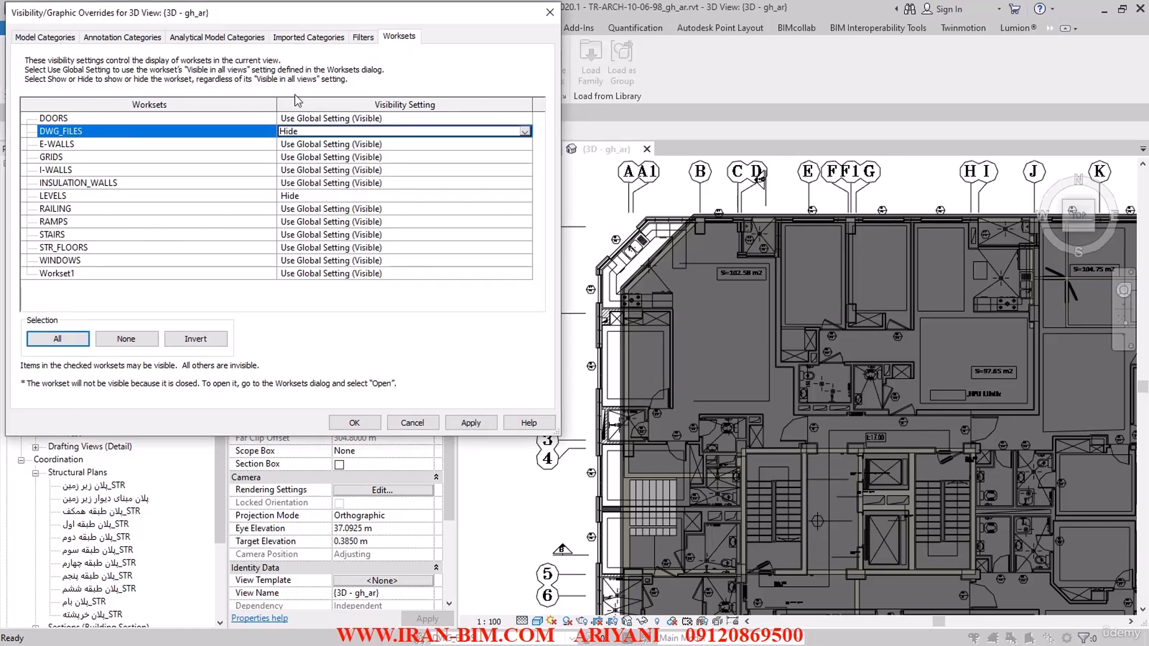
pyautogui.click(293, 37)
pyautogui.click(26, 55)
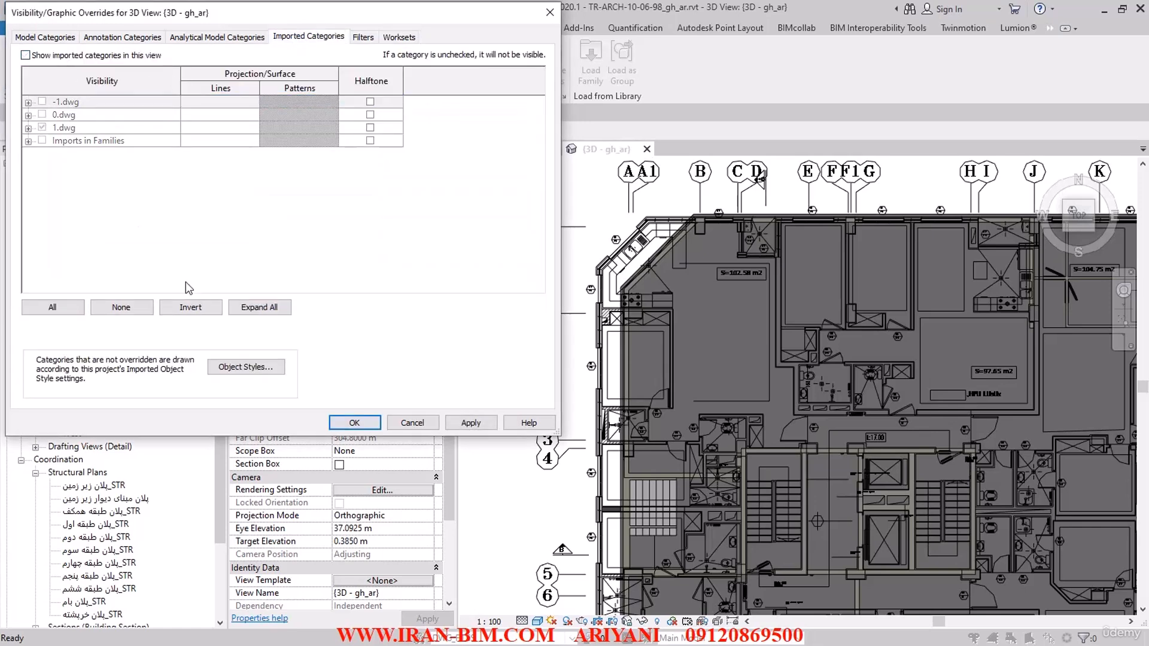
pyautogui.click(354, 422)
# Step: Return to the first-floor structural plan to examine its angled kitchen corner, and switch to the source drawing in AutoCAD
pyautogui.keyDown('shift'); pyautogui.moveTo(540, 357); pyautogui.dragTo(732, 215, button='middle'); pyautogui.keyUp('shift')
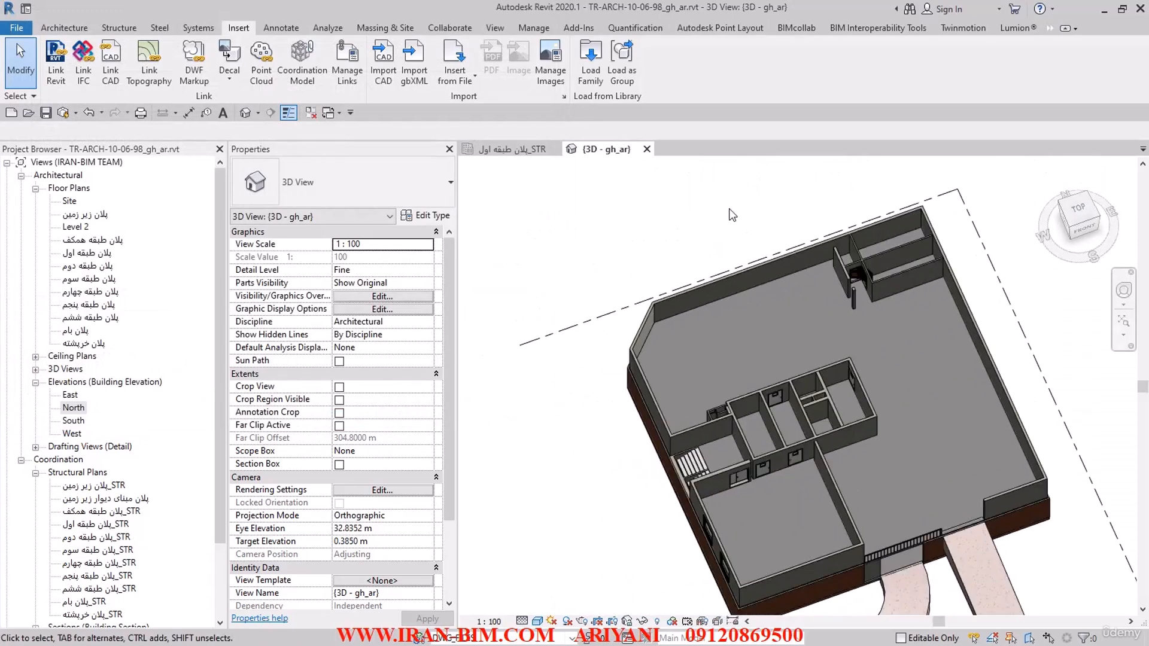
pyautogui.click(509, 148)
pyautogui.scroll(5, 541, 242)
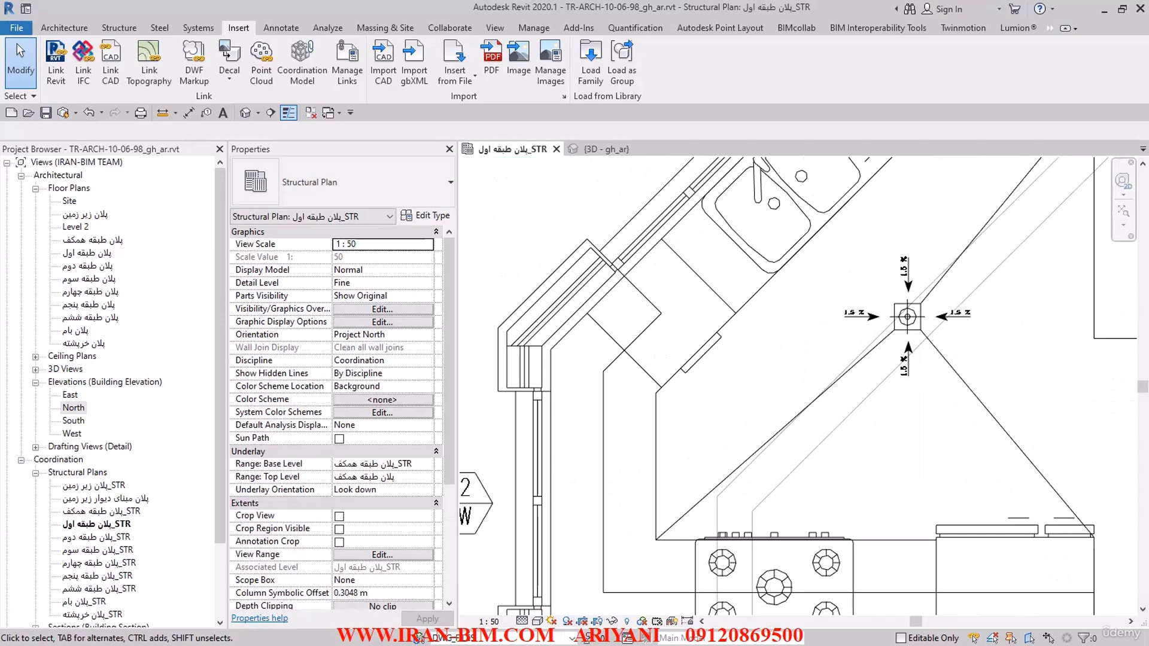
pyautogui.hotkey('alt', 'Tab')
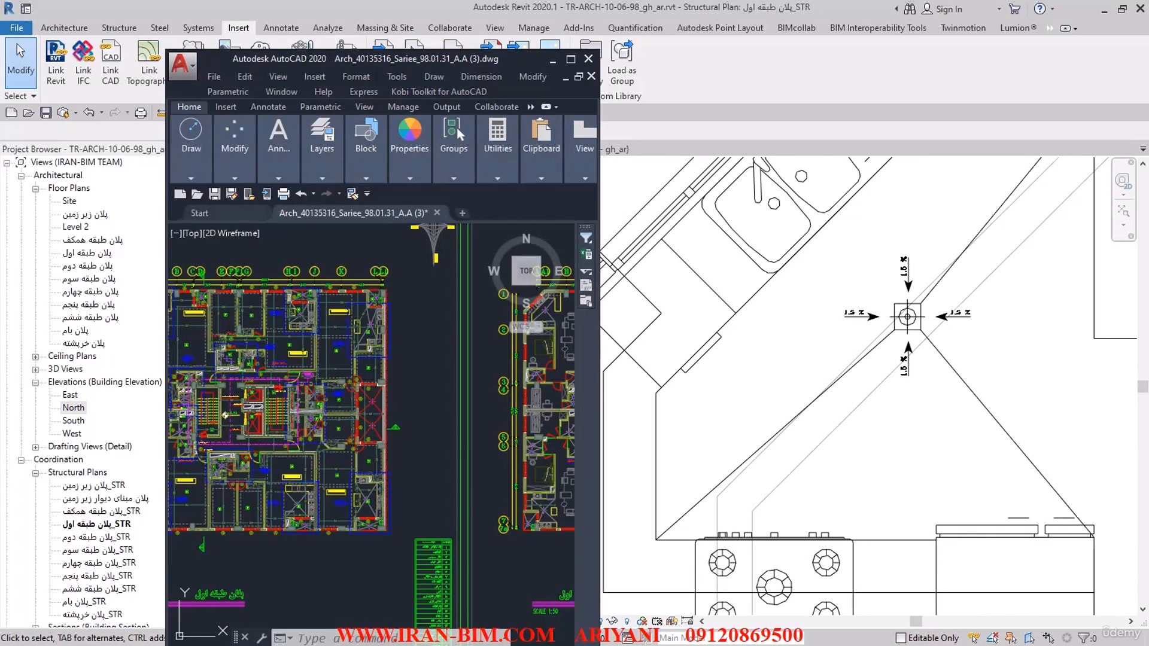
# Step: Maximize the source drawing window and examine the wall-type legend on the ground-floor sheet above the first-floor plan
pyautogui.scroll(-2, 386, 470)
pyautogui.moveTo(386, 470)
pyautogui.mouseDown(button='middle')
pyautogui.moveTo(424, 417)
pyautogui.moveTo(405, 504)
pyautogui.moveTo(634, 479)
pyautogui.mouseUp(button='middle')
pyautogui.click(570, 59)
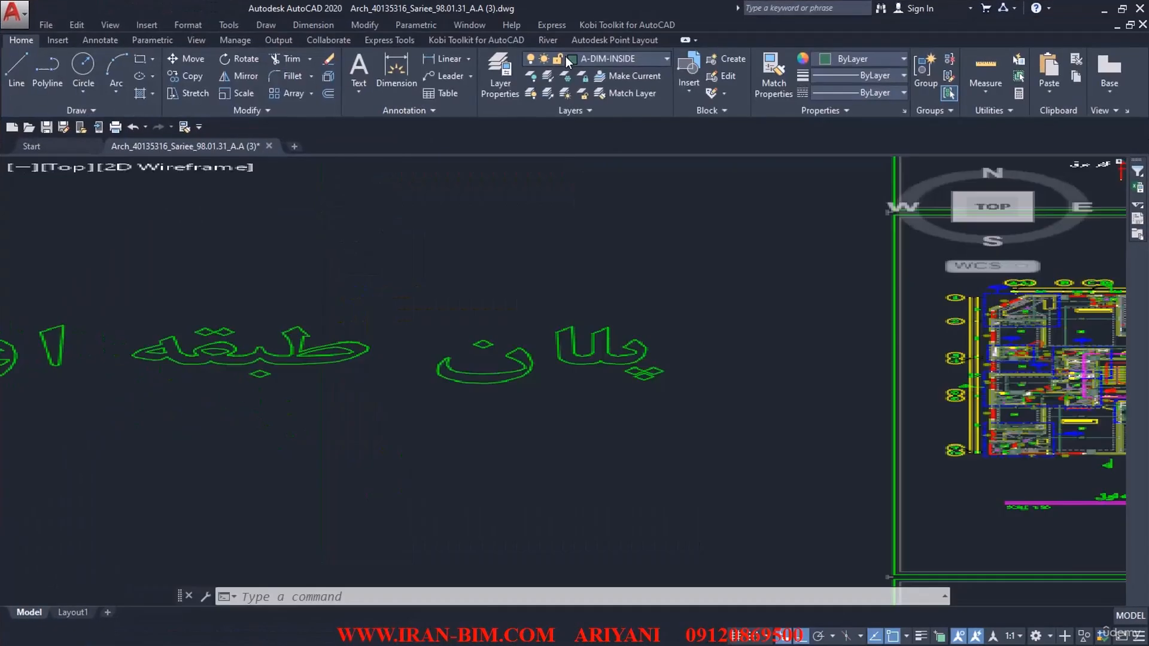
pyautogui.scroll(-2, 666, 331)
pyautogui.moveTo(666, 331); pyautogui.dragTo(592, 295, button='middle')
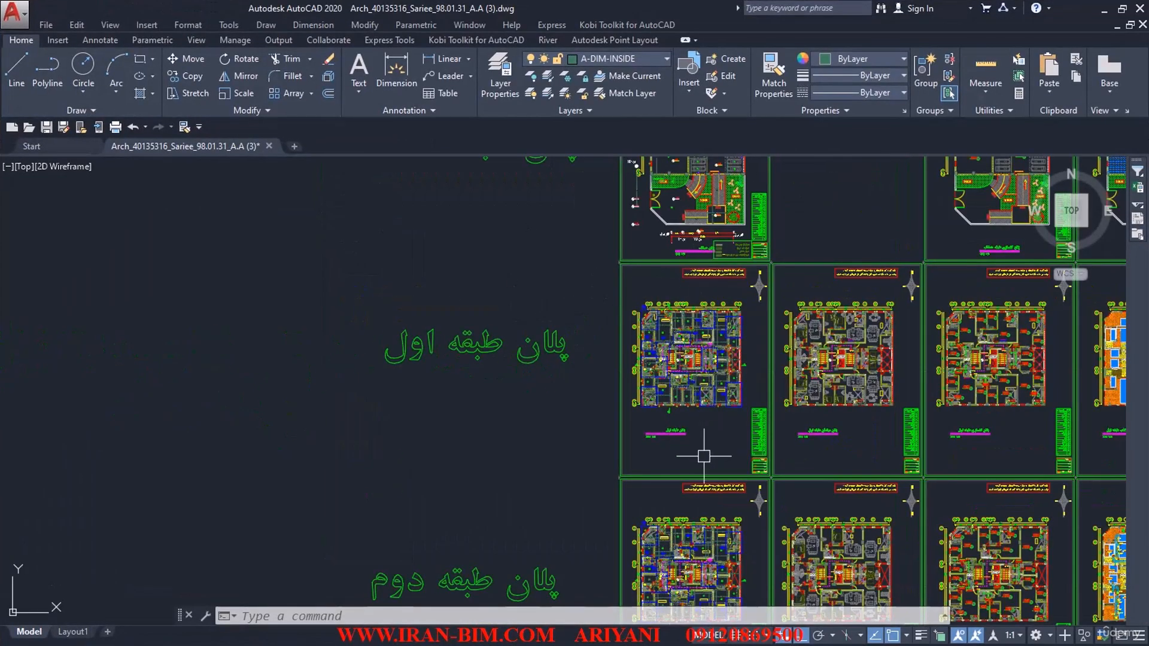
pyautogui.moveTo(703, 456)
pyautogui.mouseDown(button='middle')
pyautogui.moveTo(628, 323)
pyautogui.moveTo(618, 460)
pyautogui.mouseUp(button='middle')
pyautogui.scroll(10, 630, 264)
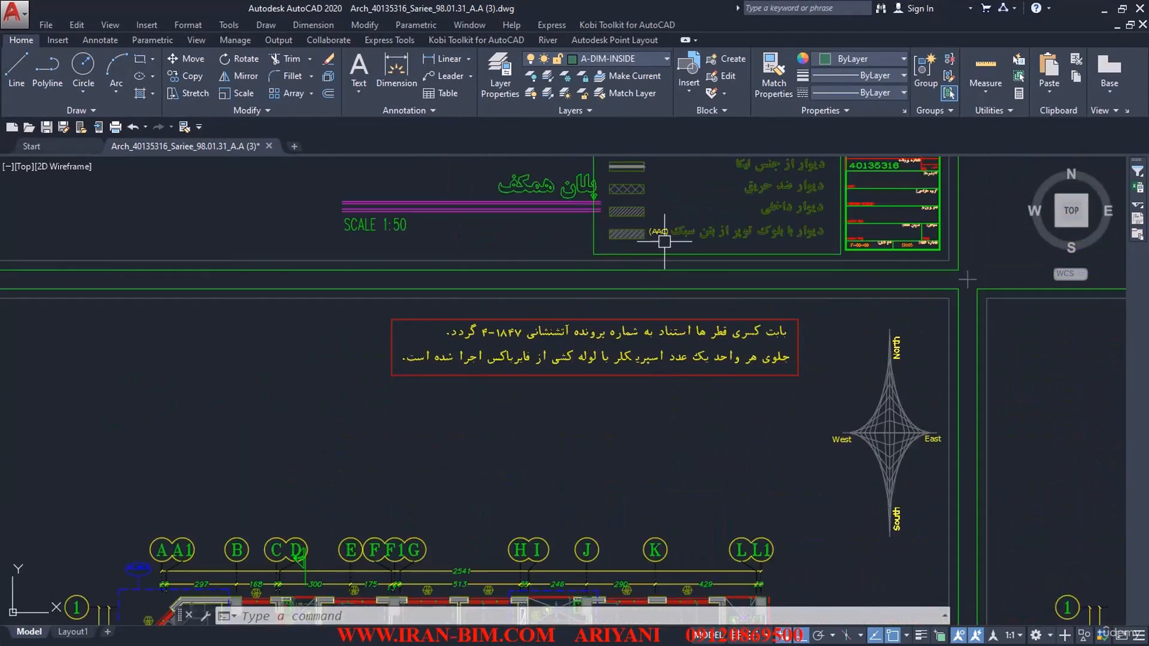
pyautogui.moveTo(660, 261); pyautogui.dragTo(461, 294, button='middle')
pyautogui.scroll(-4, 461, 295)
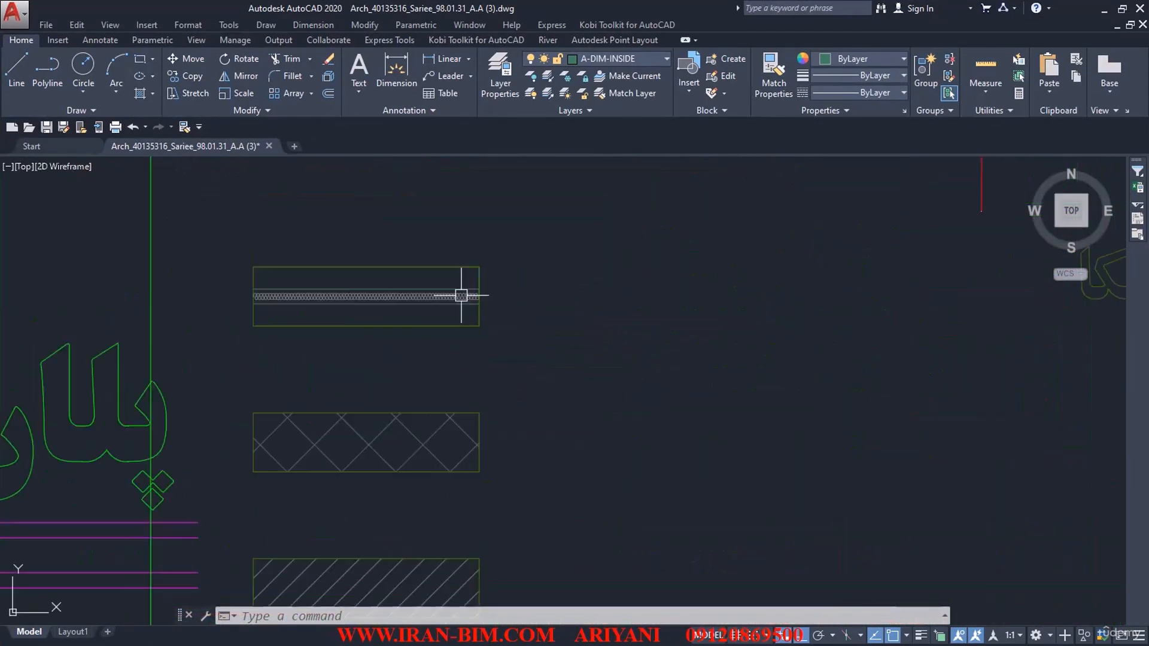
pyautogui.moveTo(662, 305); pyautogui.dragTo(481, 317, button='middle')
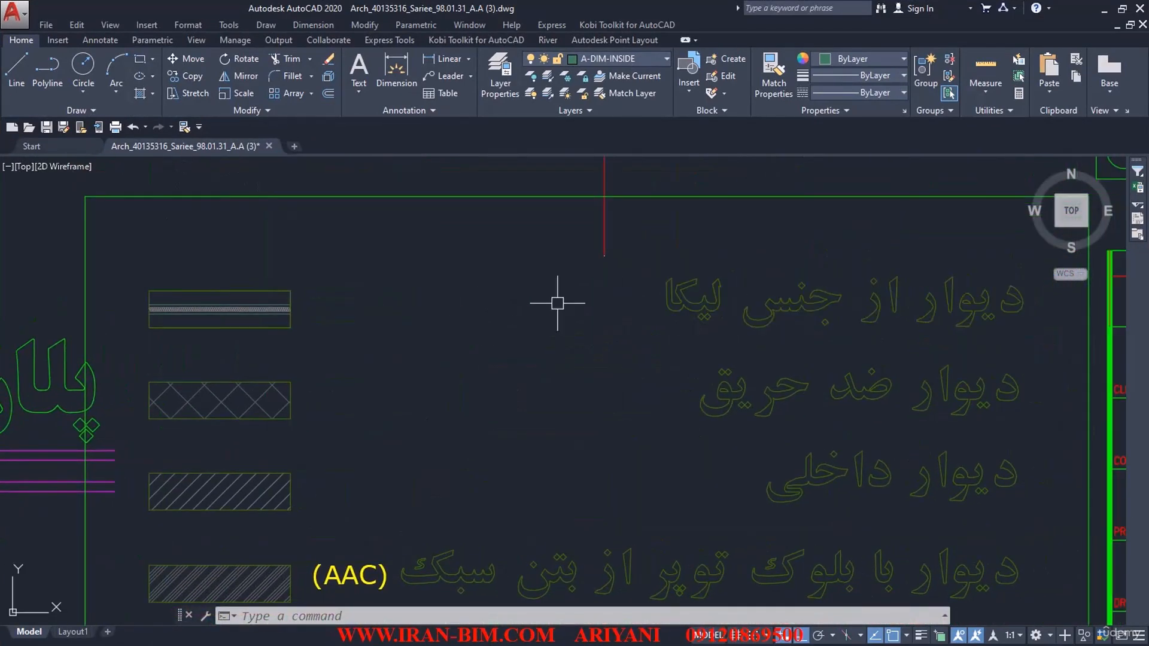
pyautogui.scroll(-8, 257, 315)
pyautogui.moveTo(257, 317); pyautogui.dragTo(532, 275, button='middle')
pyautogui.moveTo(379, 435); pyautogui.dragTo(441, 295, button='middle')
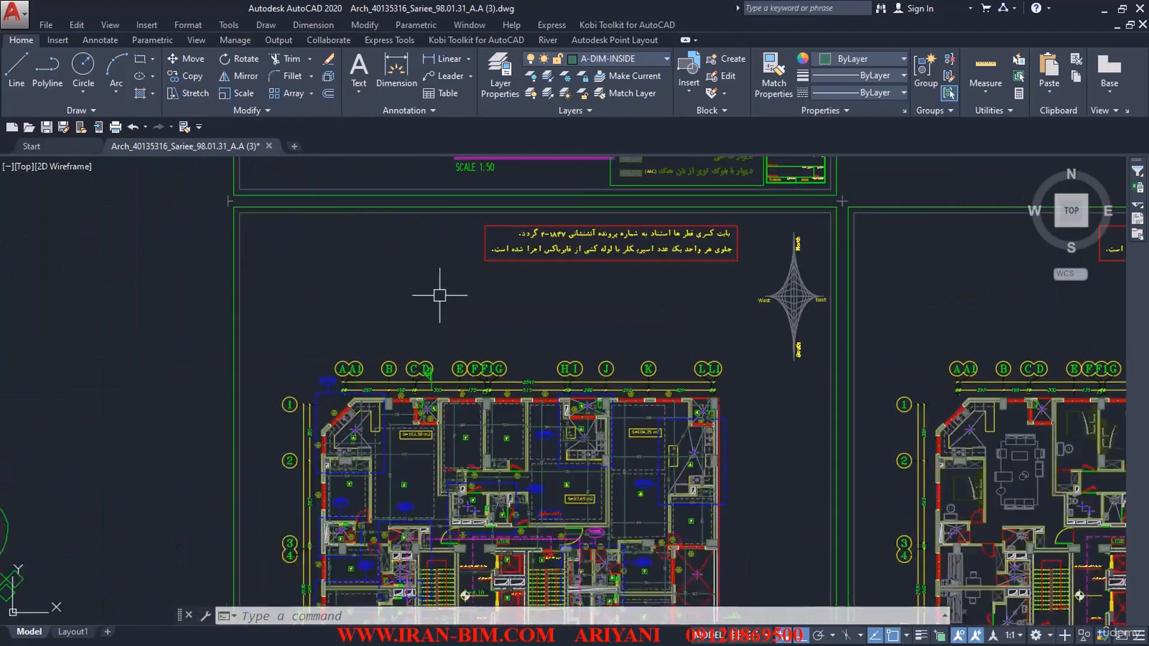
# Step: Examine the insulated exterior wall at the first-floor plan's angled corner and compare its hatch with the wall-type legend
pyautogui.scroll(9, 364, 392)
pyautogui.scroll(4, 404, 407)
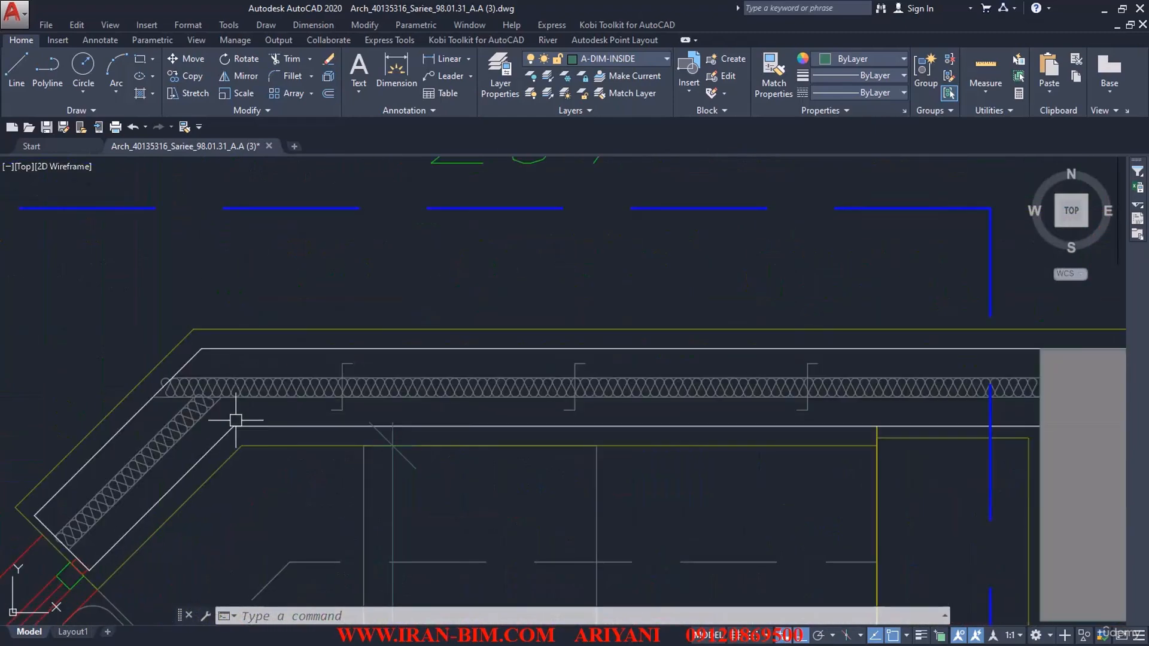
pyautogui.scroll(-12, 238, 424)
pyautogui.moveTo(685, 212)
pyautogui.mouseDown(button='middle')
pyautogui.moveTo(557, 346)
pyautogui.moveTo(299, 508)
pyautogui.mouseUp(button='middle')
pyautogui.scroll(8, 385, 317)
pyautogui.moveTo(330, 299)
pyautogui.mouseDown(button='middle')
pyautogui.moveTo(341, 331)
pyautogui.moveTo(463, 472)
pyautogui.mouseUp(button='middle')
pyautogui.scroll(2, 287, 294)
pyautogui.scroll(2, 287, 297)
pyautogui.scroll(-8, 332, 316)
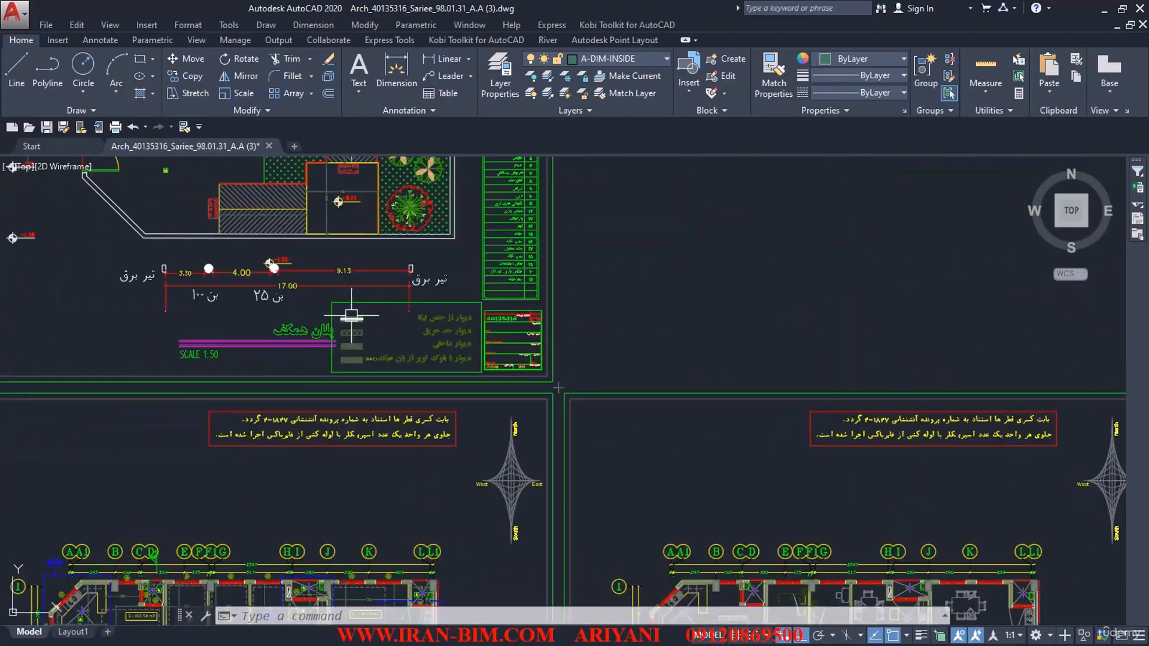
# Step: Inspect the wall hatches along the first-floor plan's outer perimeter, from the axis 2 side down to axis 7 and across
pyautogui.moveTo(209, 490)
pyautogui.mouseDown(button='middle')
pyautogui.moveTo(389, 333)
pyautogui.moveTo(449, 162)
pyautogui.mouseUp(button='middle')
pyautogui.scroll(6, 398, 399)
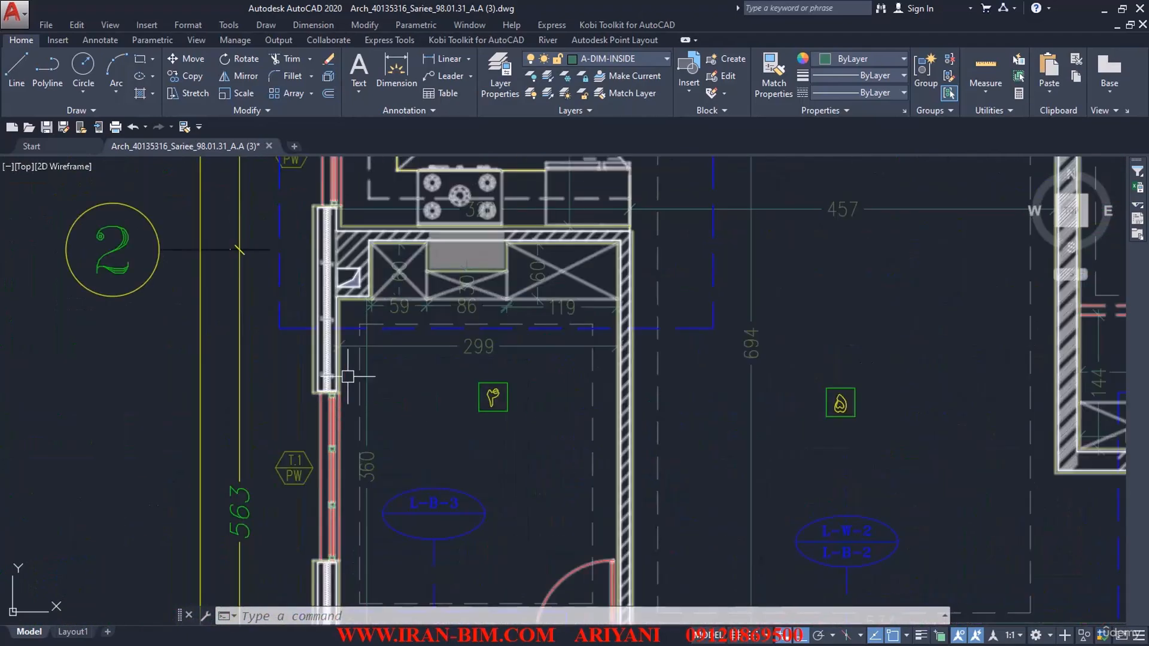
pyautogui.scroll(-6, 431, 438)
pyautogui.scroll(8, 426, 433)
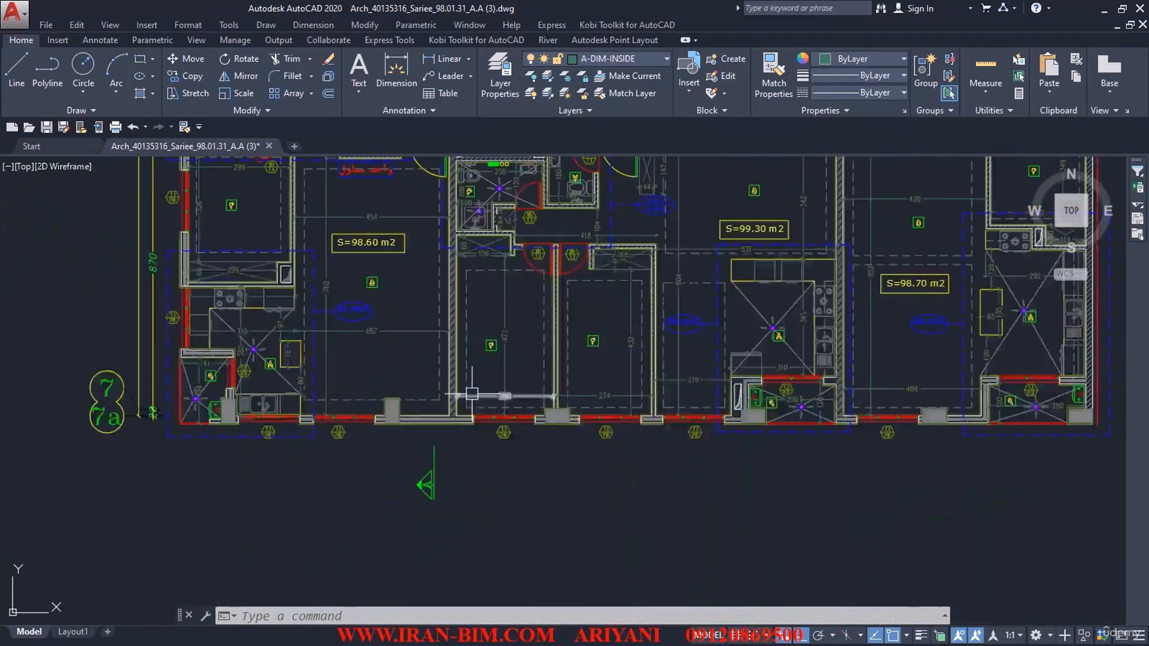
pyautogui.scroll(-6, 423, 429)
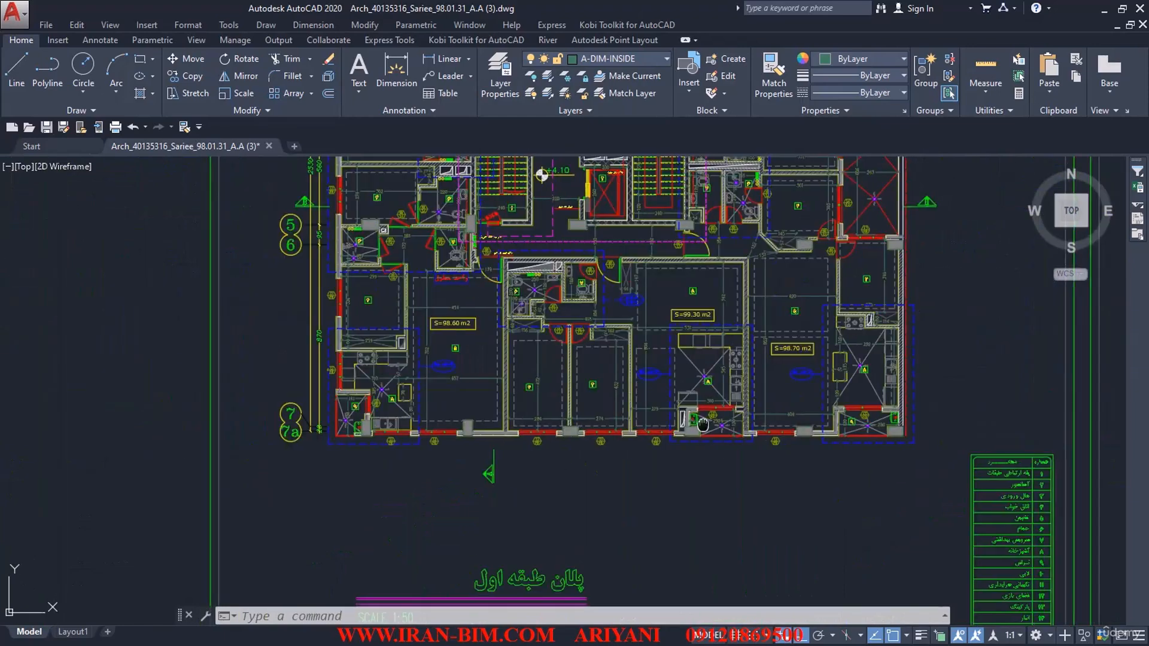
pyautogui.scroll(8, 737, 386)
pyautogui.scroll(-6, 877, 306)
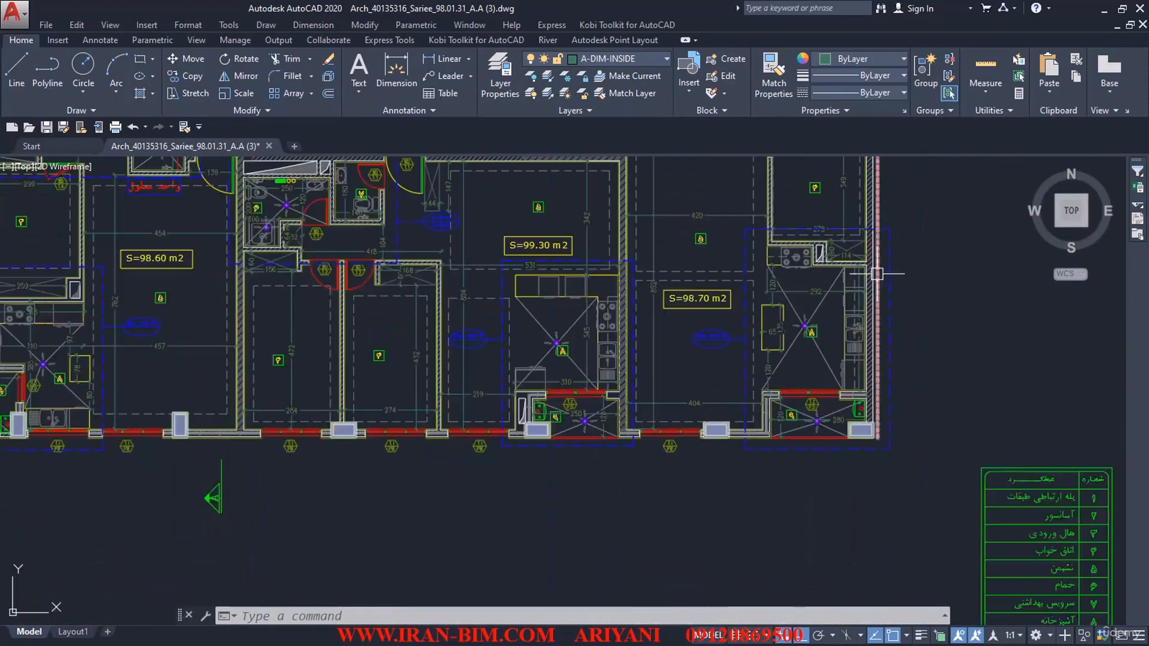
pyautogui.scroll(4, 879, 272)
pyautogui.scroll(-6, 818, 274)
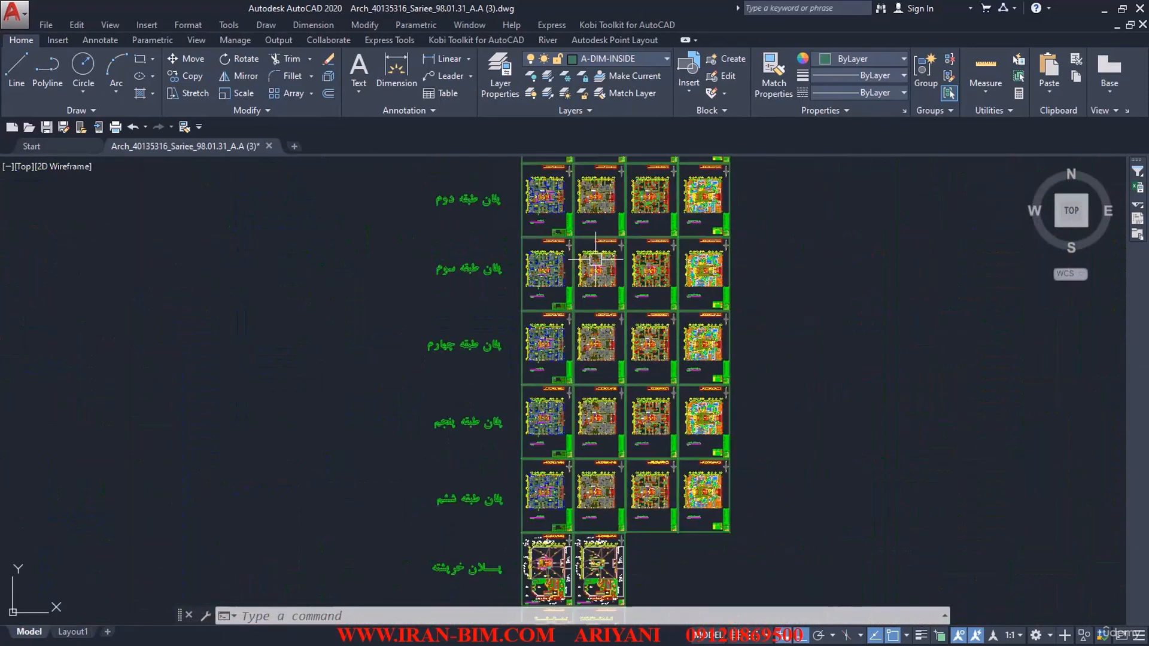
# Step: Look through the construction detail sheets for the exterior wall detail D.25
pyautogui.moveTo(644, 454); pyautogui.dragTo(627, 291, button='middle')
pyautogui.moveTo(565, 490); pyautogui.dragTo(529, 322, button='middle')
pyautogui.moveTo(562, 449); pyautogui.dragTo(541, 272, button='middle')
pyautogui.moveTo(957, 526)
pyautogui.mouseDown(button='middle')
pyautogui.moveTo(749, 400)
pyautogui.moveTo(429, 385)
pyautogui.mouseUp(button='middle')
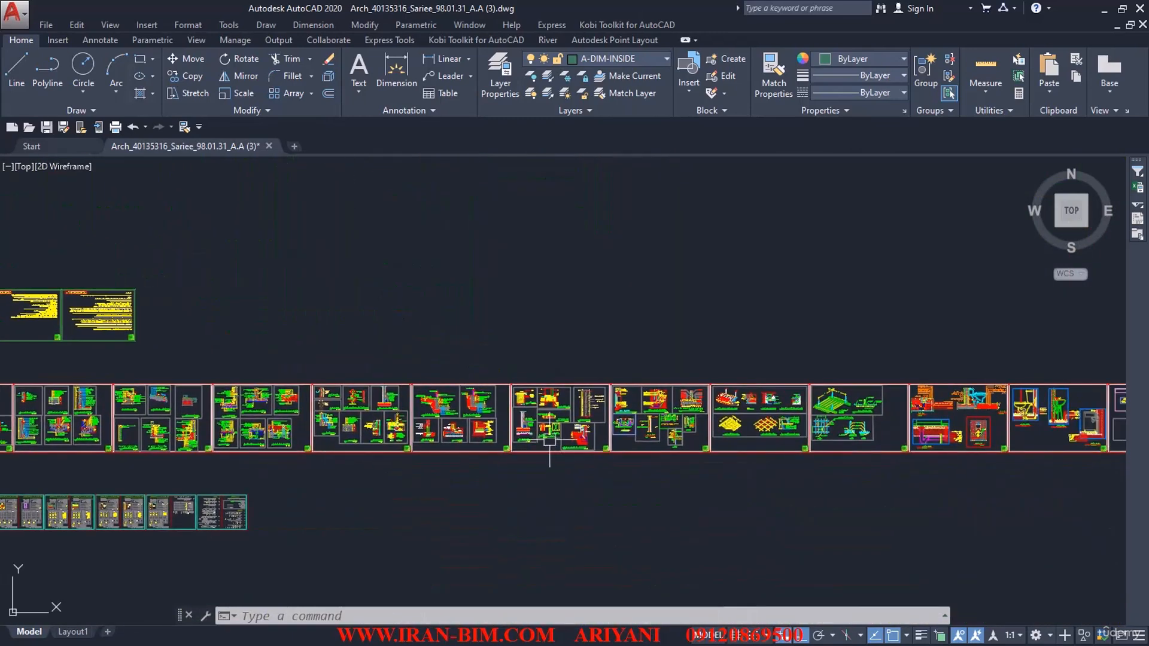
pyautogui.scroll(4, 664, 443)
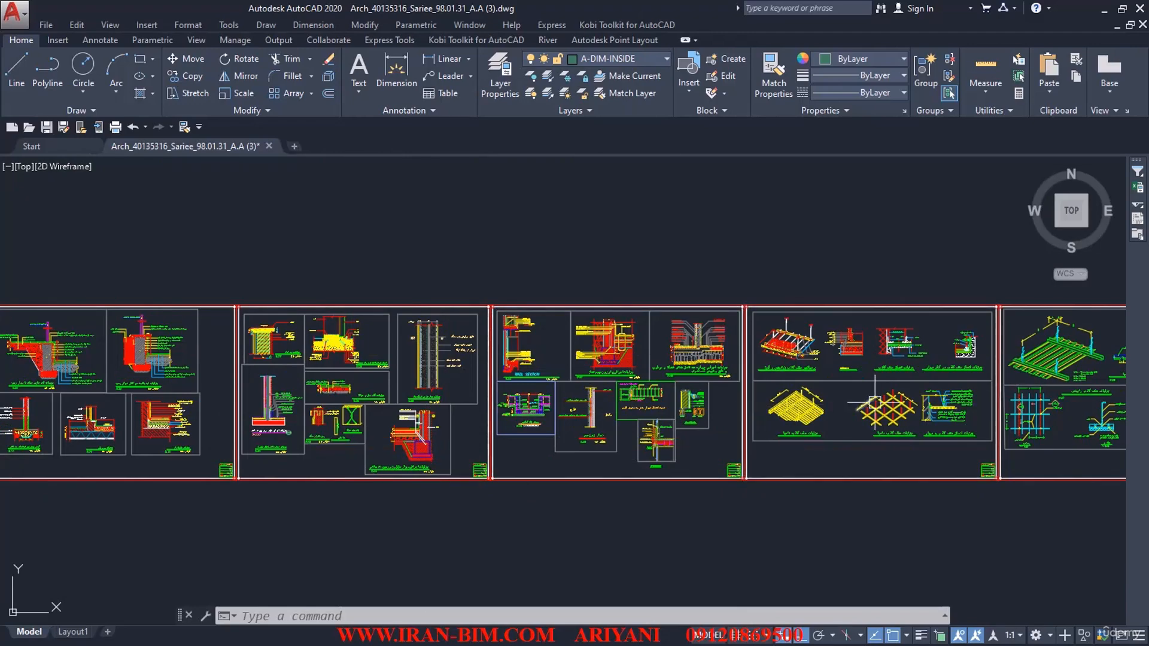
pyautogui.moveTo(744, 402)
pyautogui.mouseDown(button='middle')
pyautogui.moveTo(252, 389)
pyautogui.moveTo(717, 393)
pyautogui.mouseUp(button='middle')
pyautogui.moveTo(447, 415); pyautogui.dragTo(815, 414, button='middle')
pyautogui.moveTo(407, 417); pyautogui.dragTo(707, 417, button='middle')
pyautogui.scroll(6, 390, 352)
pyautogui.scroll(2, 390, 352)
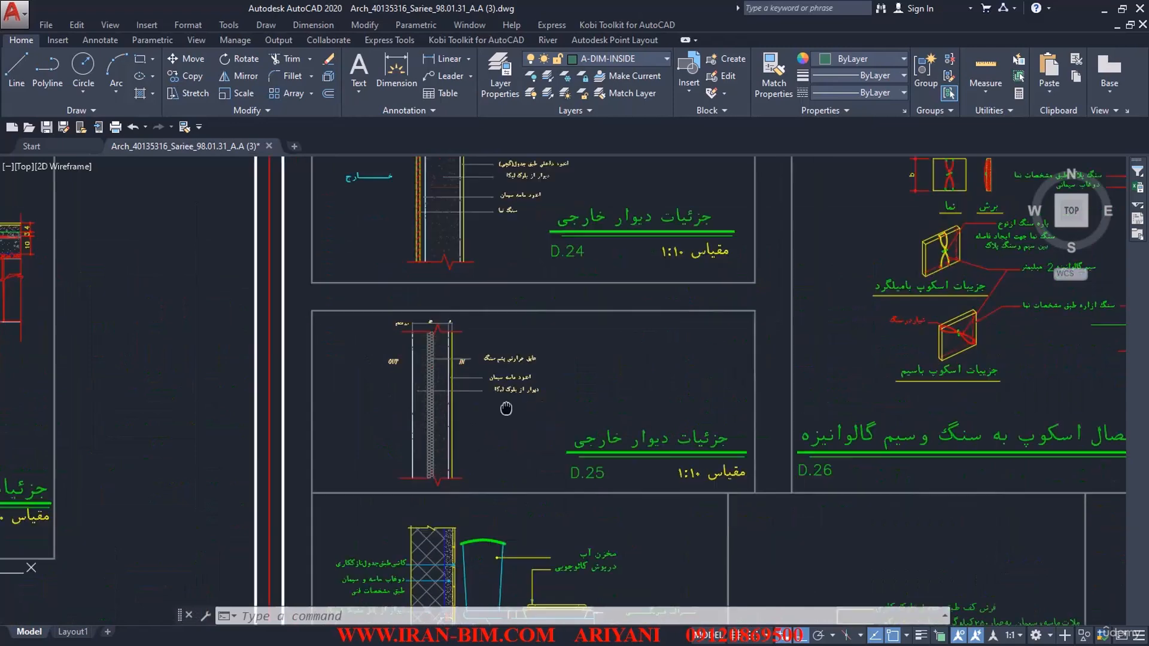
# Step: Examine the block, insulation and plaster layers of exterior wall detail D.25, including its thickness dimensions
pyautogui.scroll(5, 725, 366)
pyautogui.moveTo(434, 390)
pyautogui.mouseDown(button='middle')
pyautogui.moveTo(725, 449)
pyautogui.moveTo(953, 544)
pyautogui.mouseUp(button='middle')
pyautogui.scroll(2, 862, 428)
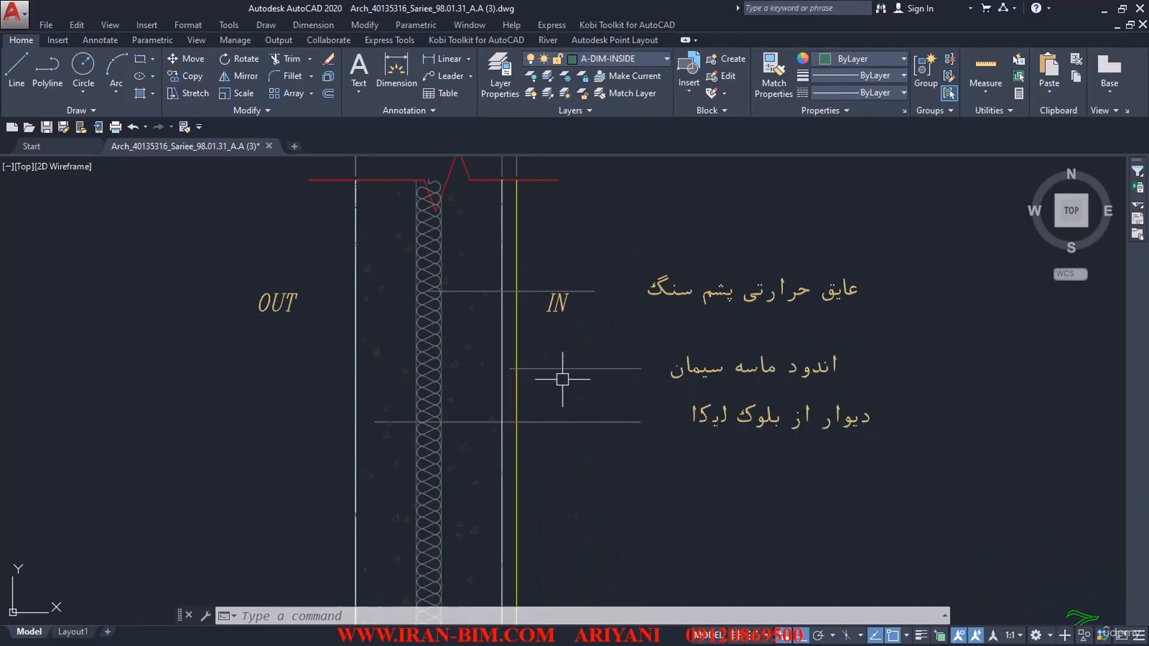
pyautogui.moveTo(726, 317); pyautogui.dragTo(732, 349, button='middle')
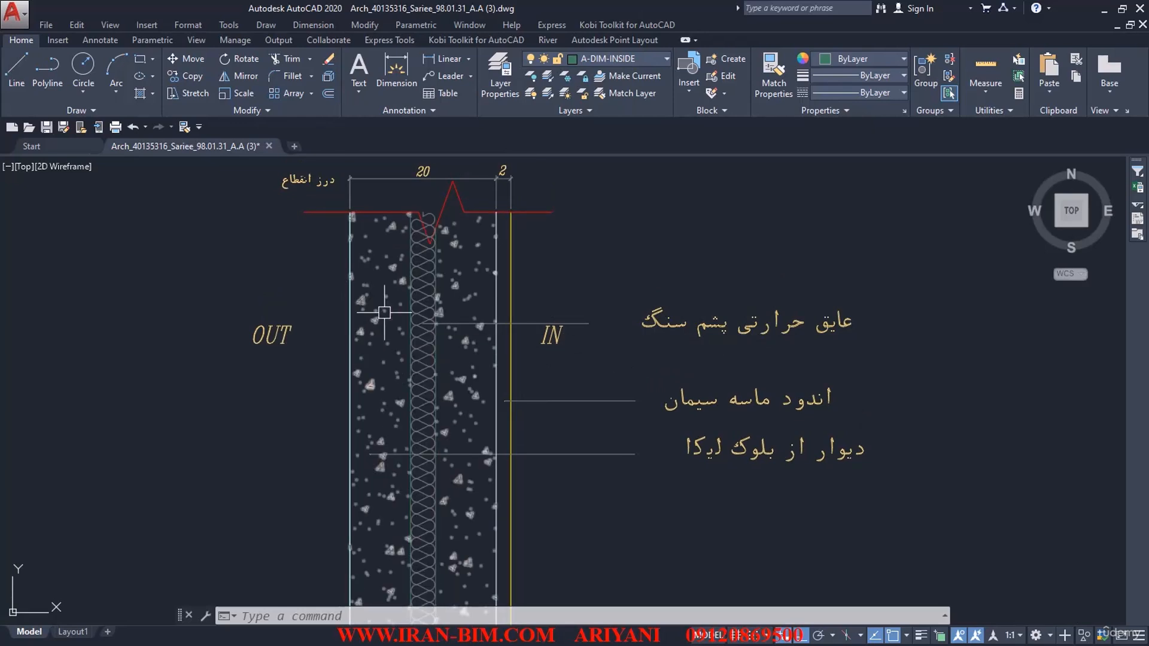
pyautogui.moveTo(421, 314); pyautogui.dragTo(412, 367, button='middle')
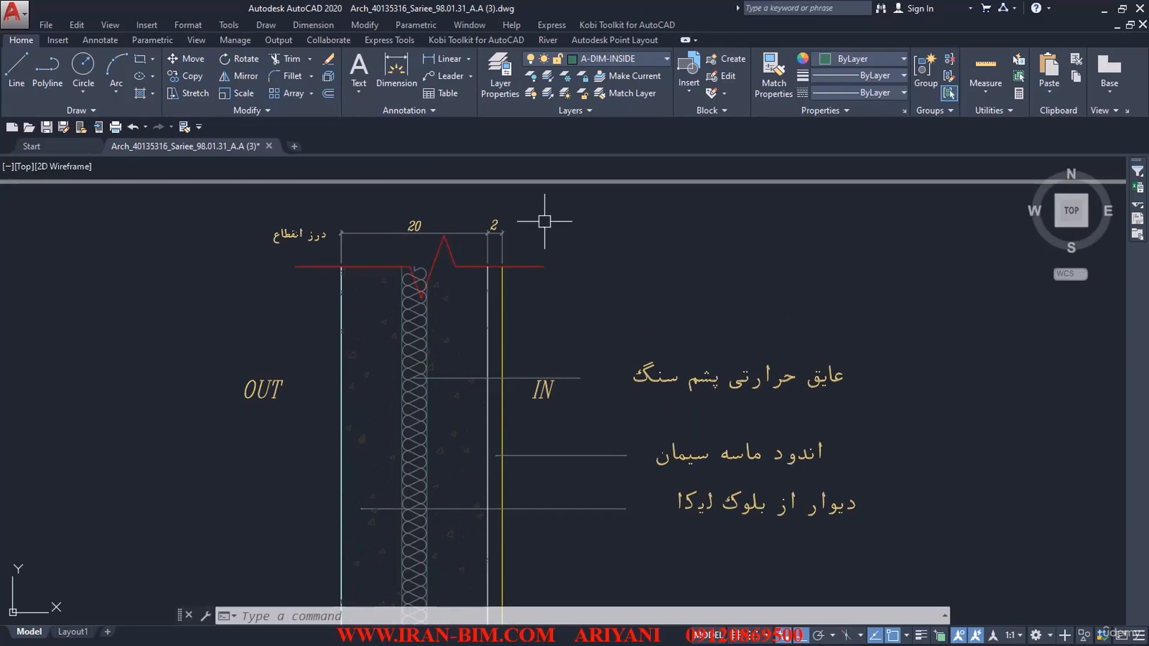
# Step: Measure the distance between the outer and inner faces of the block wall in detail D.25
pyautogui.click(983, 73)
pyautogui.click(986, 95)
pyautogui.click(994, 146)
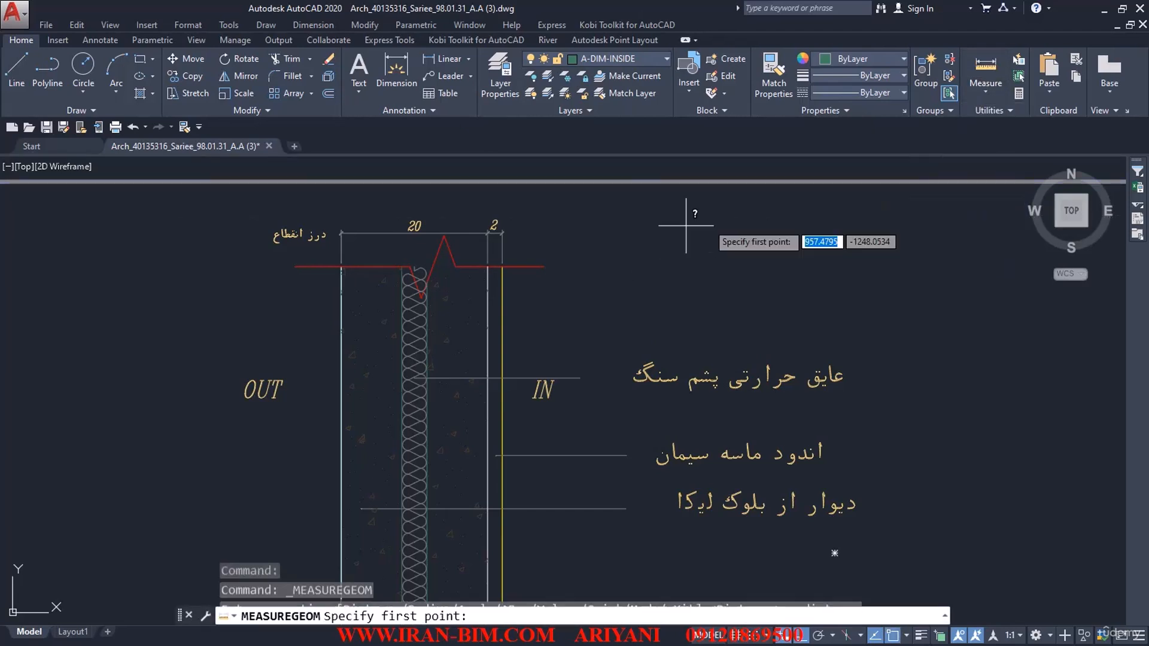
pyautogui.moveTo(539, 359); pyautogui.dragTo(549, 288, button='middle')
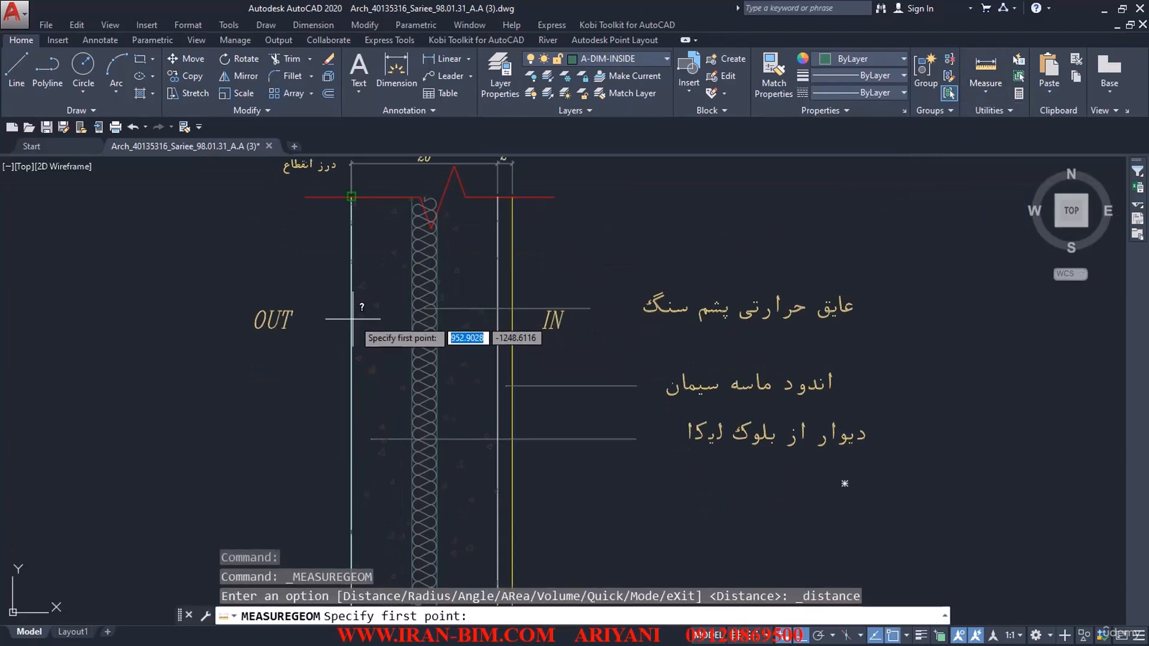
pyautogui.click(352, 197)
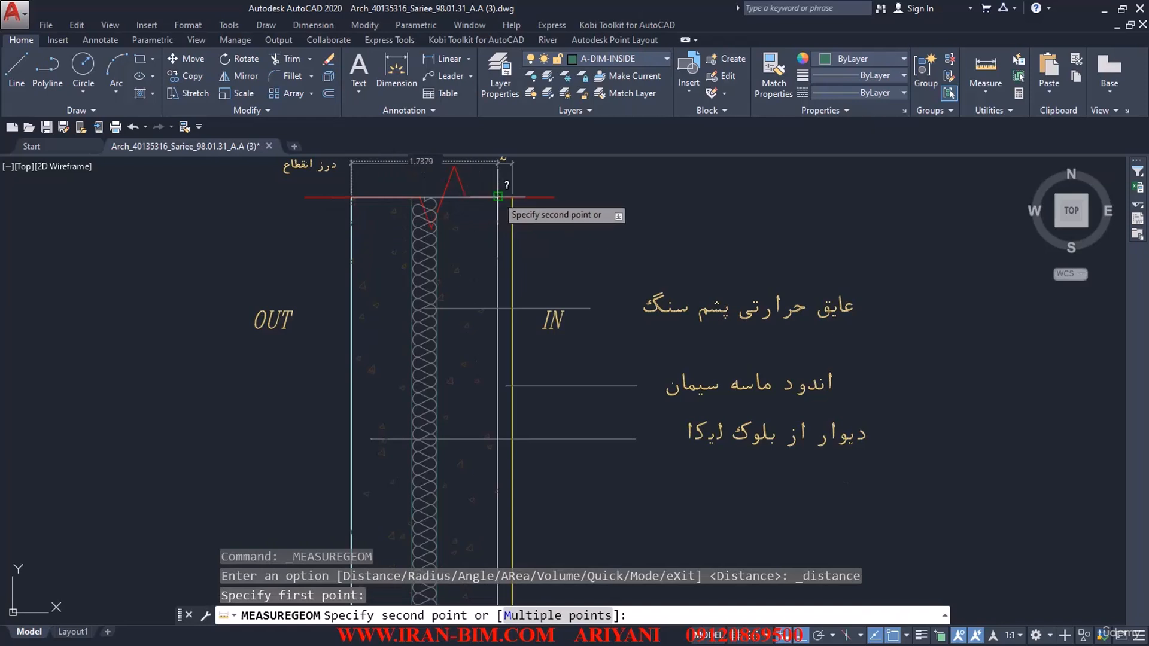
pyautogui.click(497, 196)
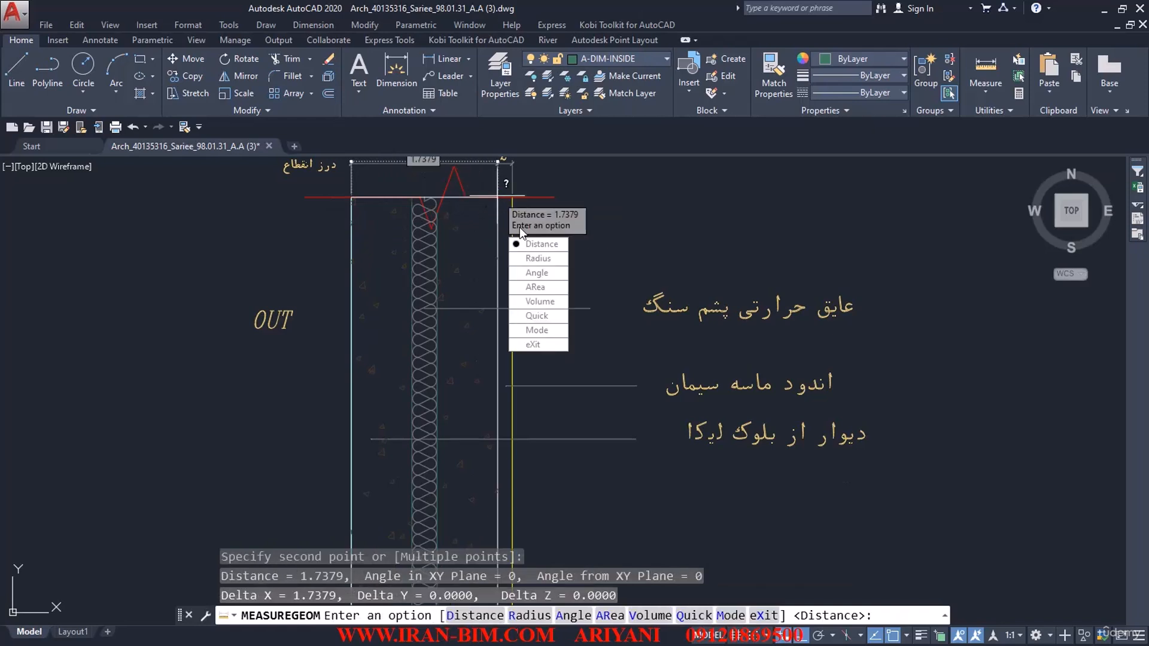
# Step: Measure from the wall detail's outer face to the insulation, and start another distance measurement from the same outer corner
pyautogui.click(538, 243)
pyautogui.scroll(4, 490, 198)
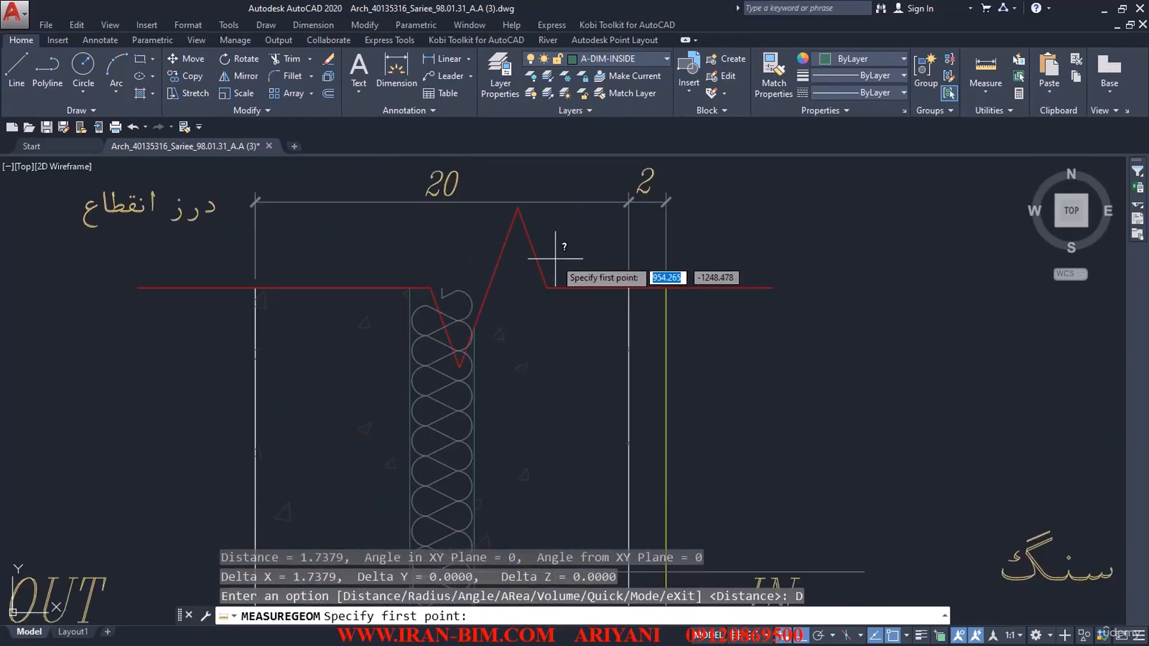
pyautogui.moveTo(515, 333); pyautogui.dragTo(550, 277, button='middle')
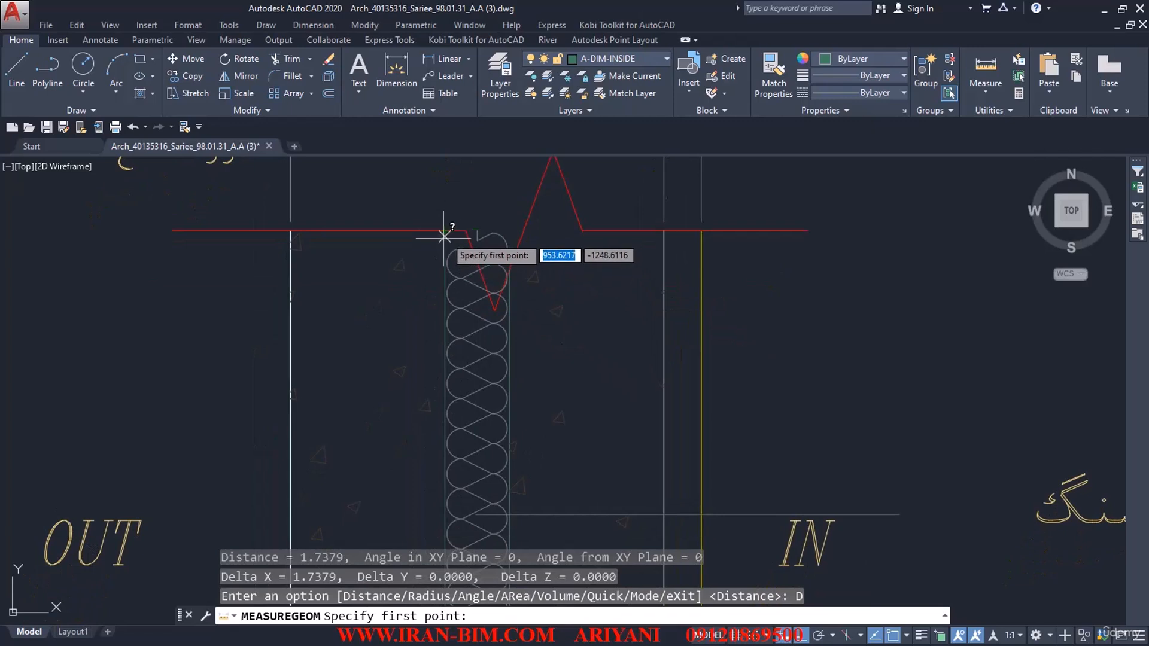
pyautogui.click(290, 230)
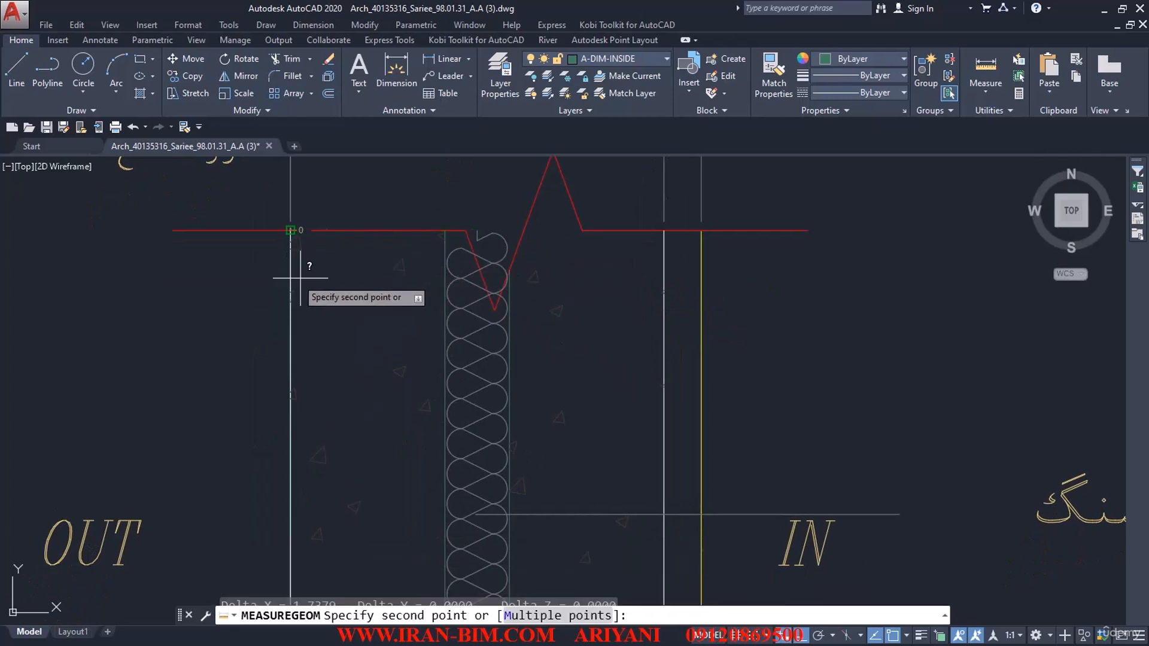
pyautogui.click(444, 230)
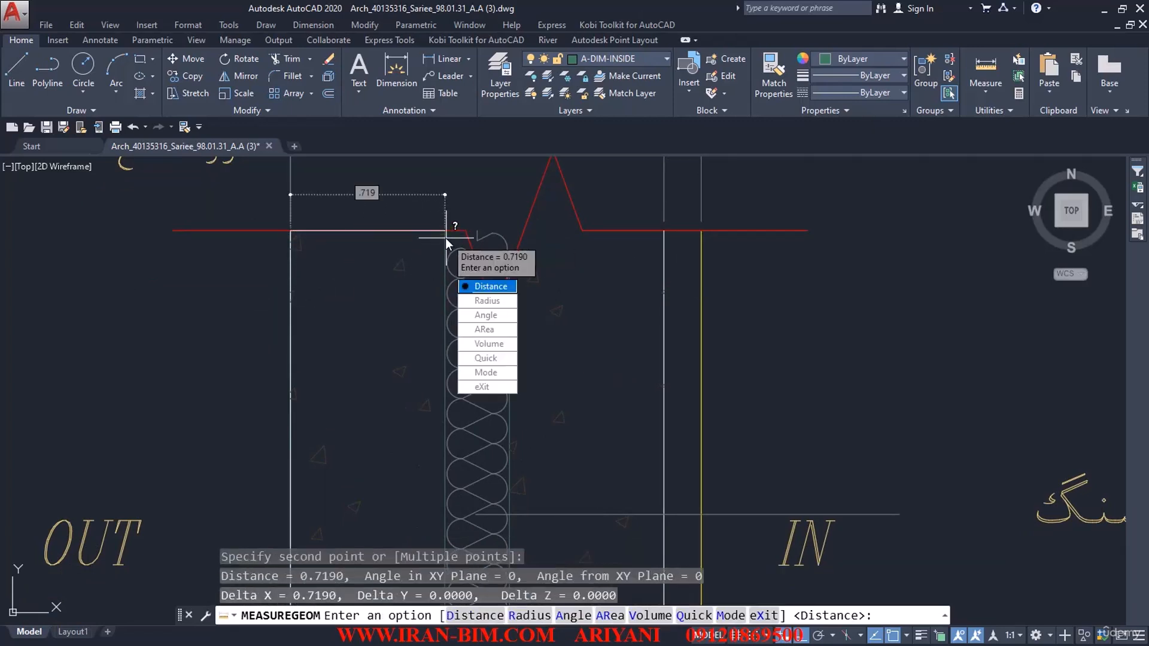
pyautogui.click(465, 285)
pyautogui.click(291, 230)
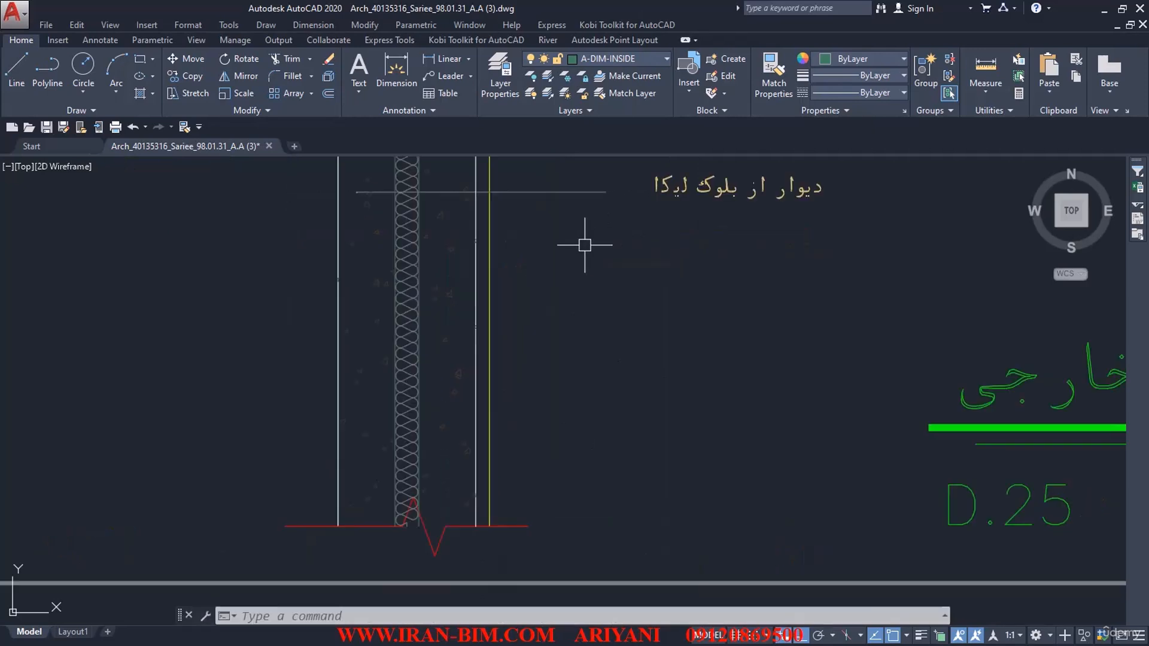
pyautogui.moveTo(556, 305); pyautogui.dragTo(633, 269, button='middle')
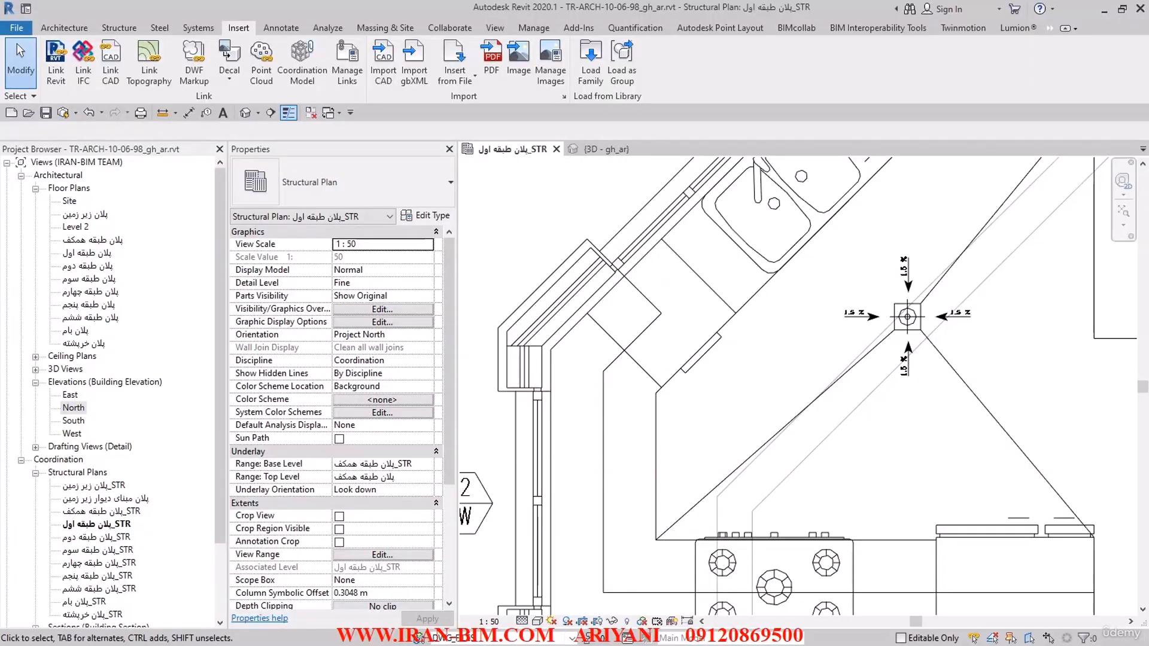
# Step: Switch back to Revit, start an architectural wall in the first-floor structural plan, and open its type properties
pyautogui.scroll(-2, 545, 288)
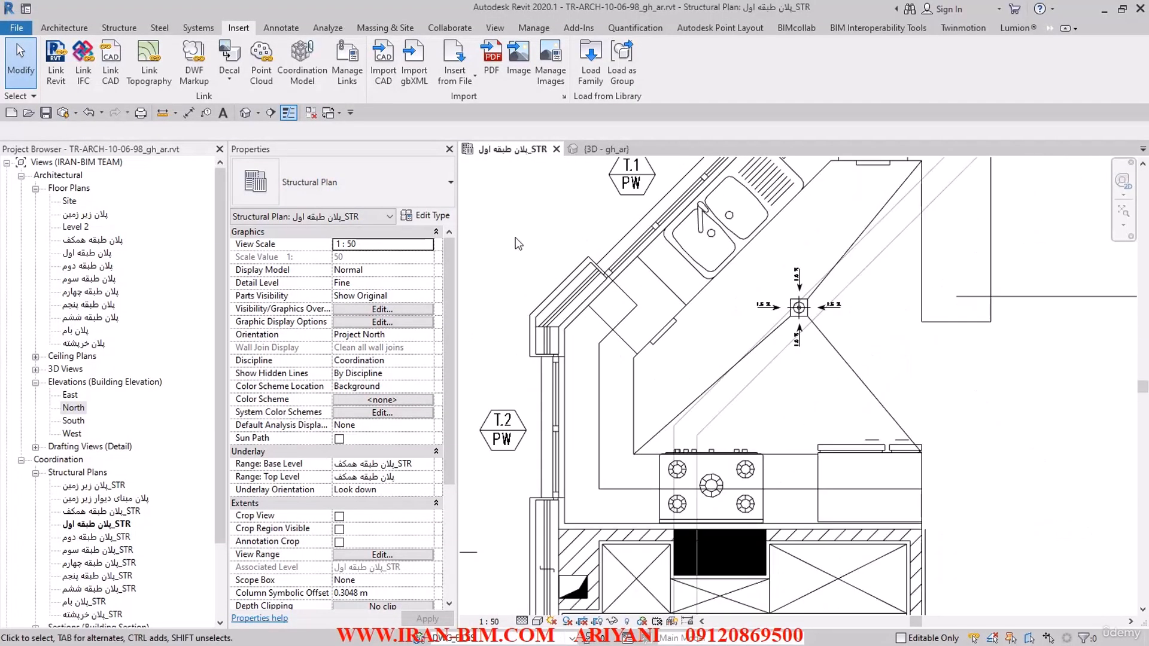
pyautogui.click(64, 27)
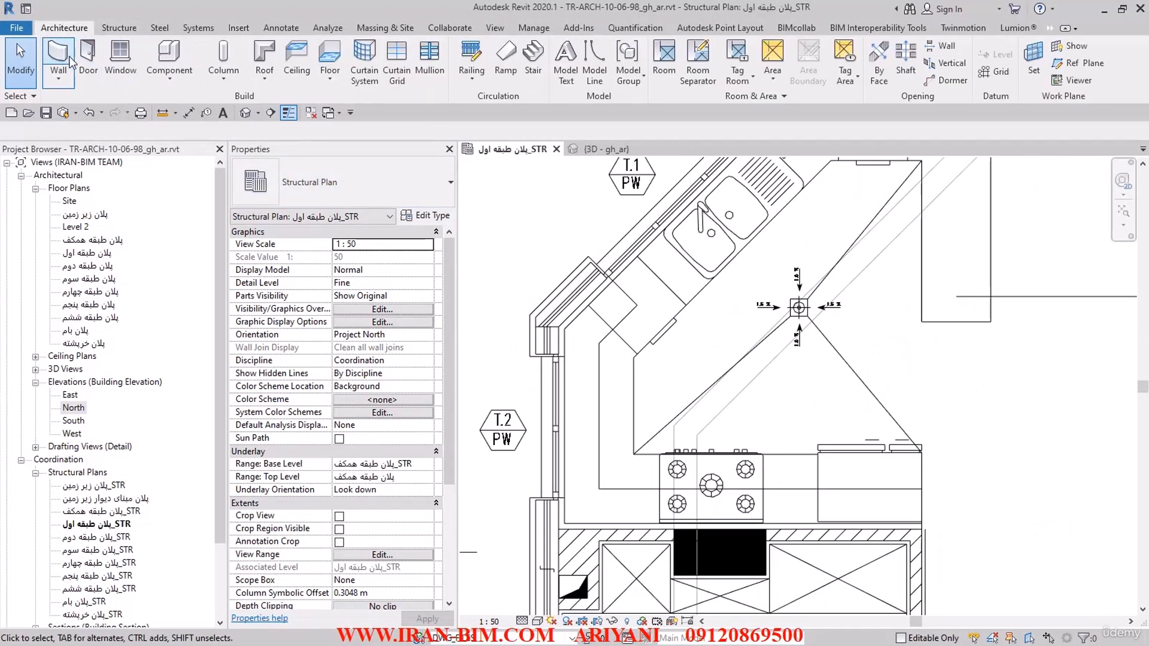
pyautogui.click(57, 57)
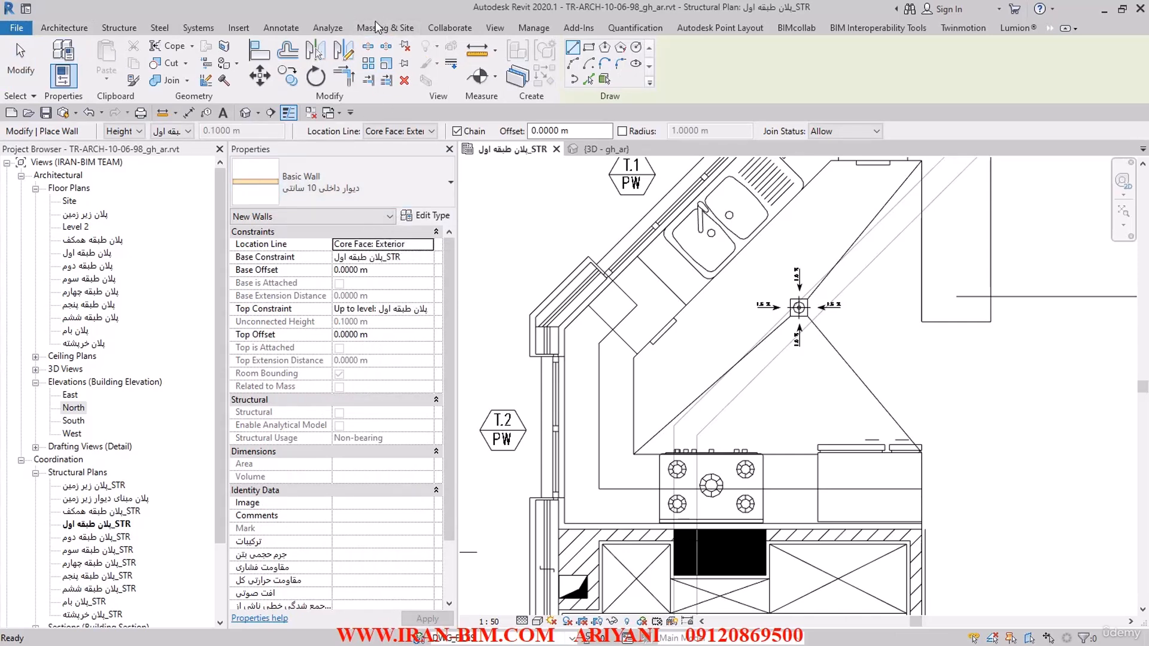
pyautogui.click(426, 215)
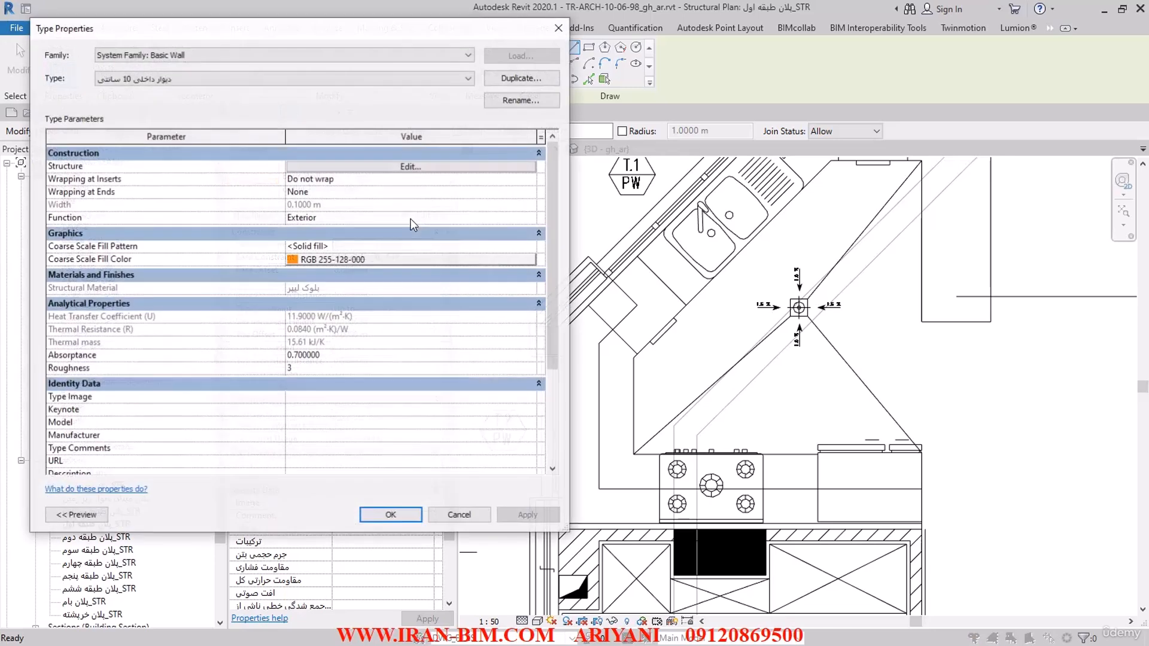
pyautogui.click(523, 84)
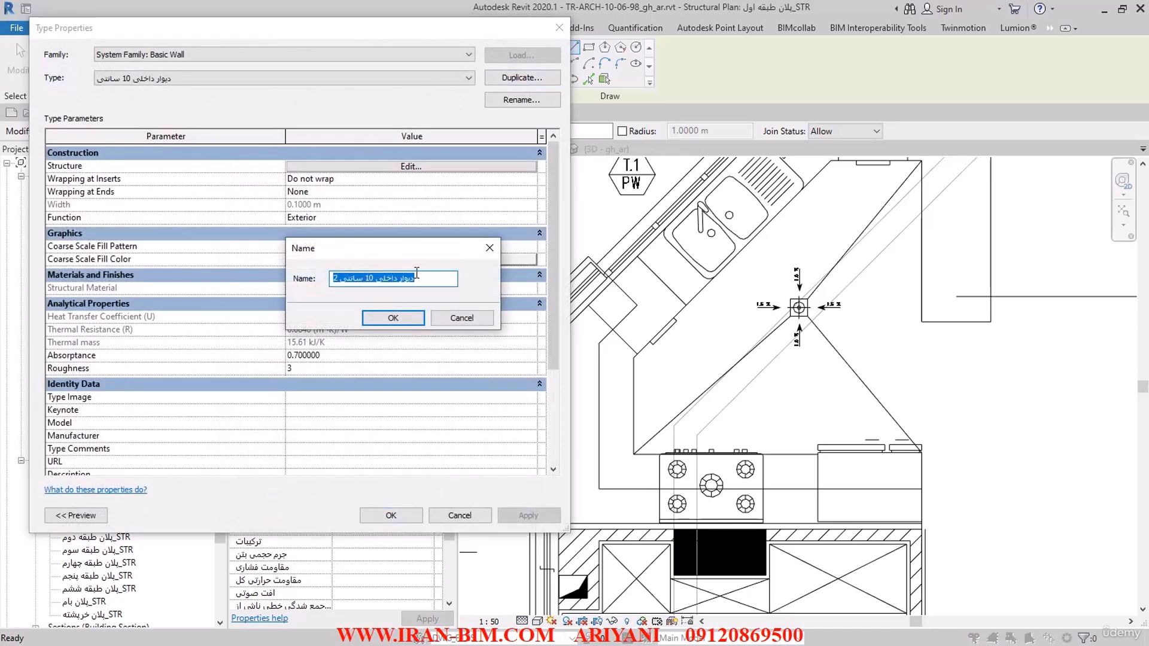
pyautogui.click(484, 248)
pyautogui.click(261, 80)
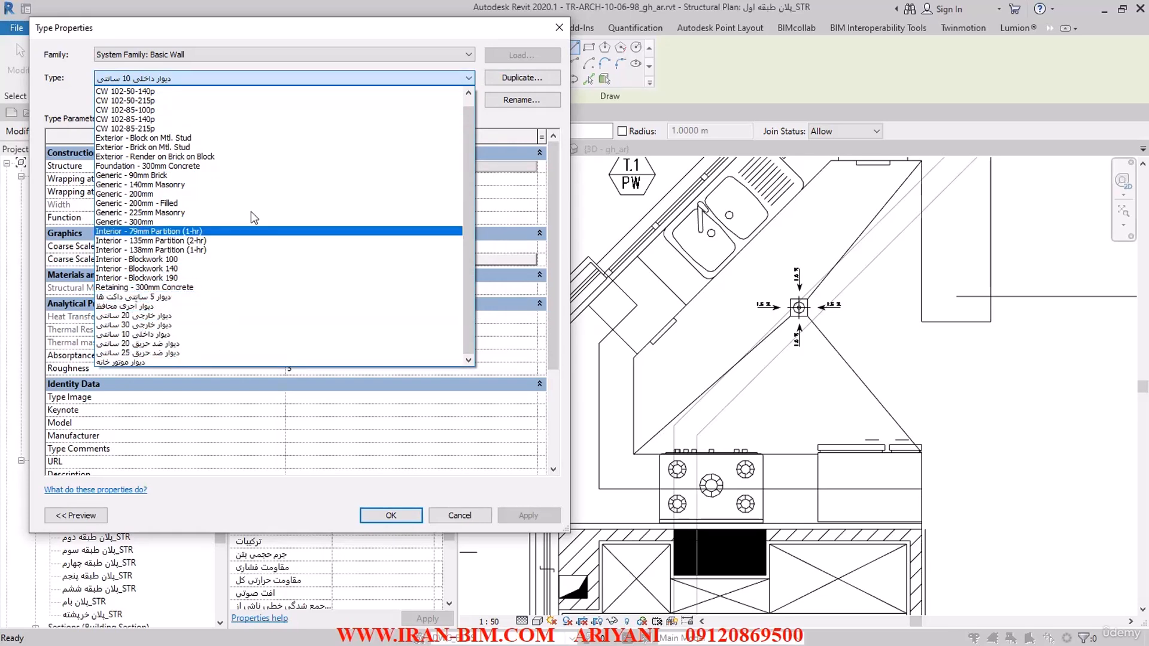
pyautogui.click(281, 78)
# Step: Duplicate the 10 cm interior wall type and name the copy "دیوار خارجی از جنس لیکا 0 سانتی با عایق"
pyautogui.click(521, 78)
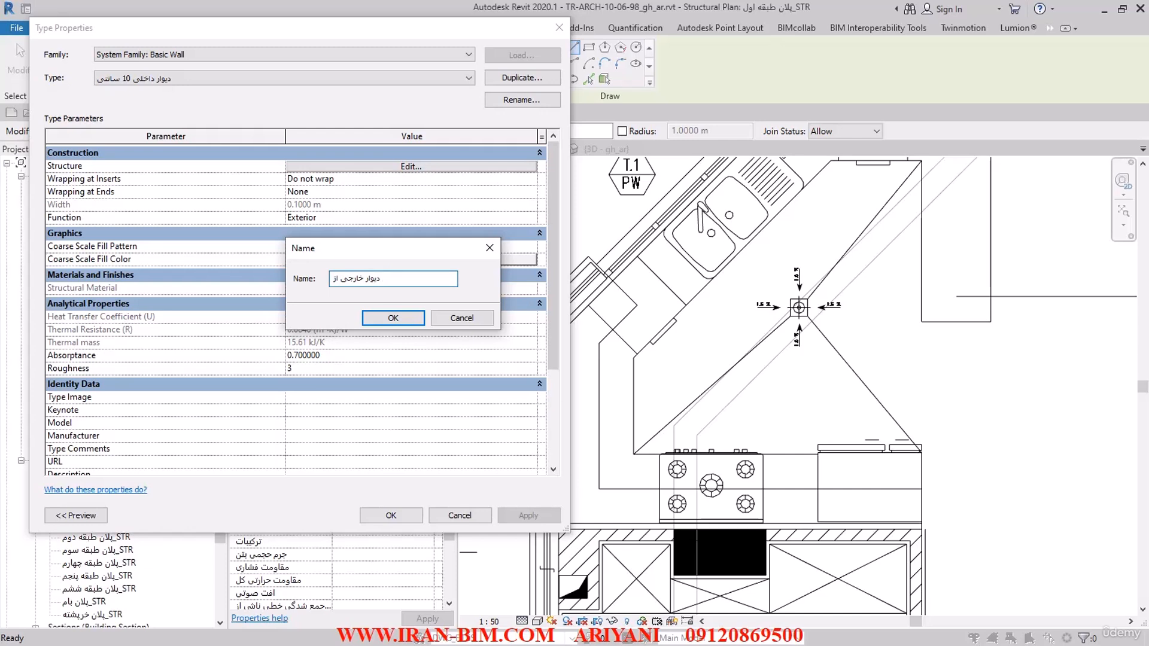
pyautogui.write('جنس لیکا با عایق')
pyautogui.click(360, 276)
pyautogui.write('0 سانتی')
pyautogui.click(393, 318)
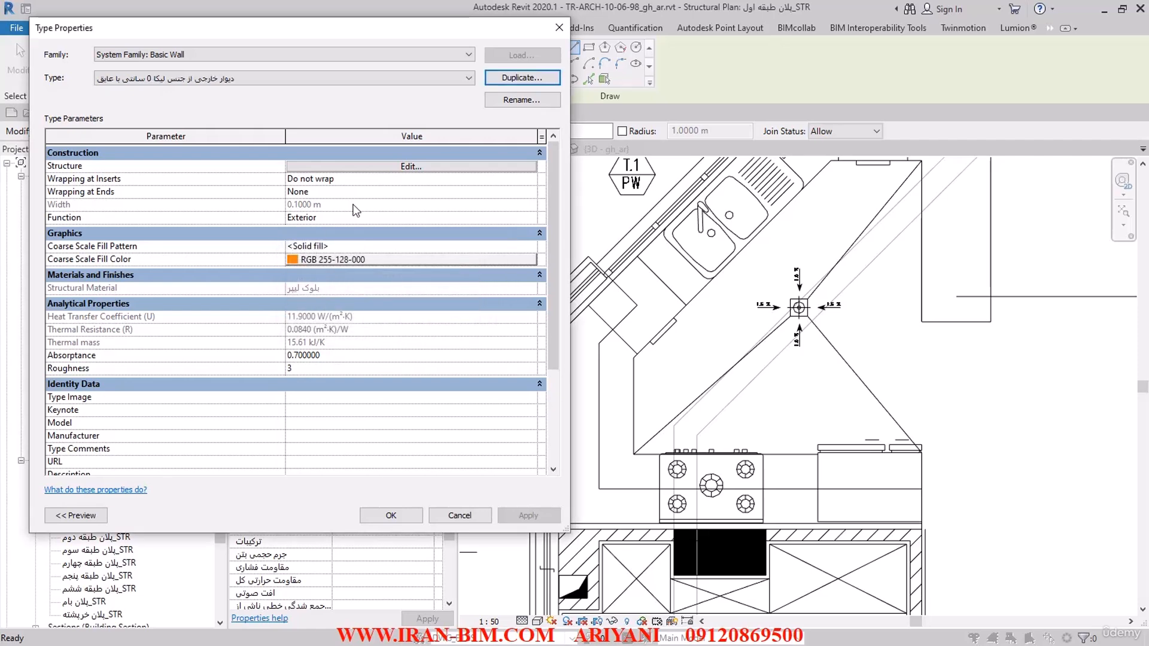
# Step: Open the new type's structure, set the block layer's thickness to 0.2 m, and insert two layers on its exterior side
pyautogui.click(365, 167)
pyautogui.click(345, 165)
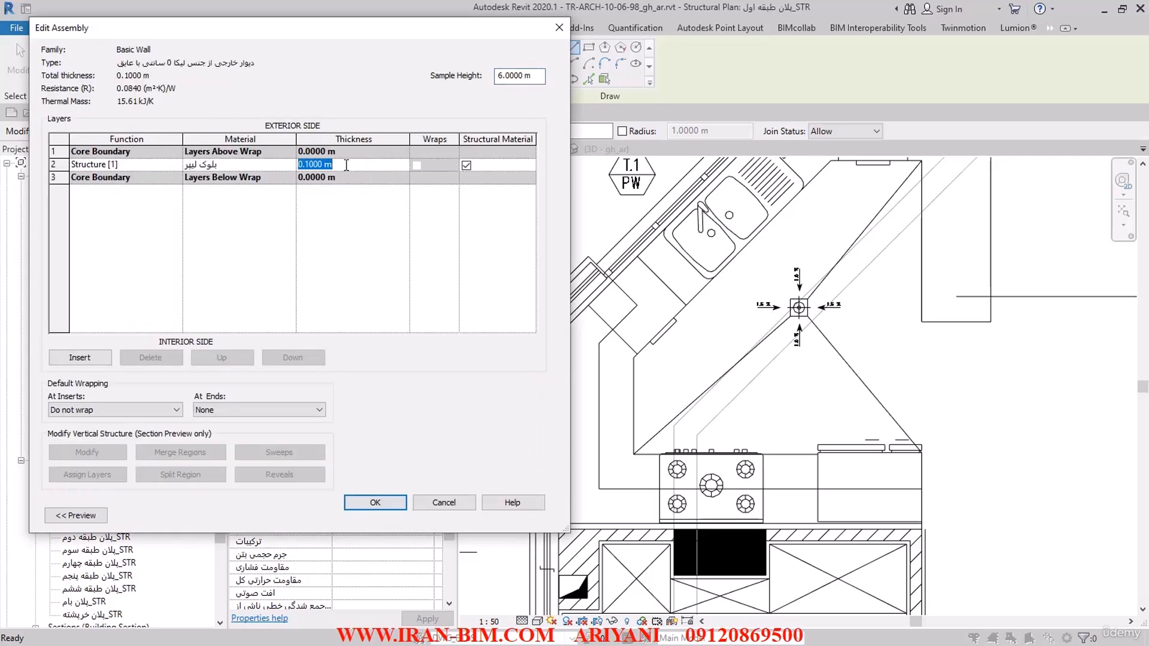
pyautogui.write('0.2')
pyautogui.click(228, 165)
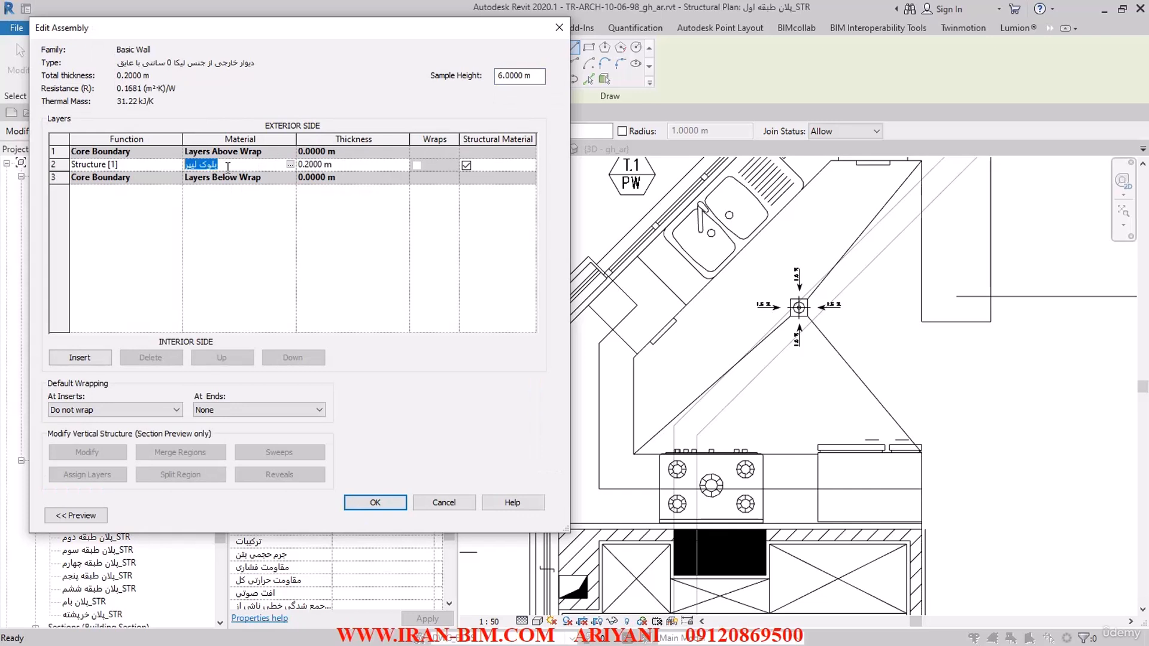
pyautogui.click(80, 357)
pyautogui.click(79, 357)
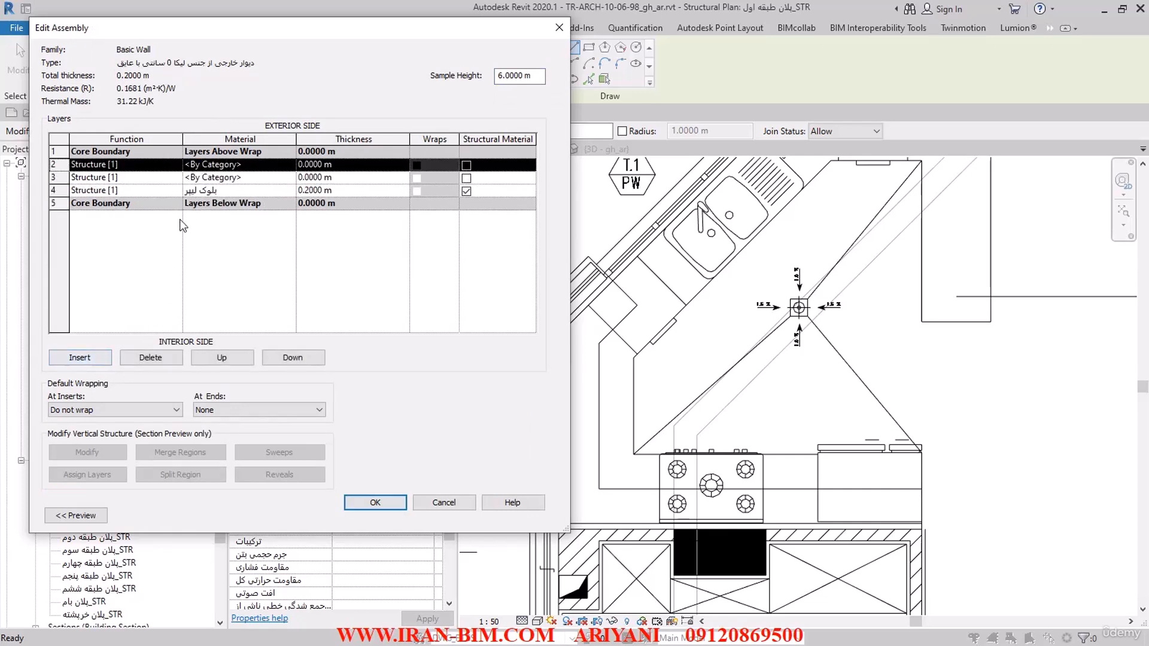
# Step: Try the Substrate [2] function on the outermost layer and set it back to Structure [1]
pyautogui.click(176, 165)
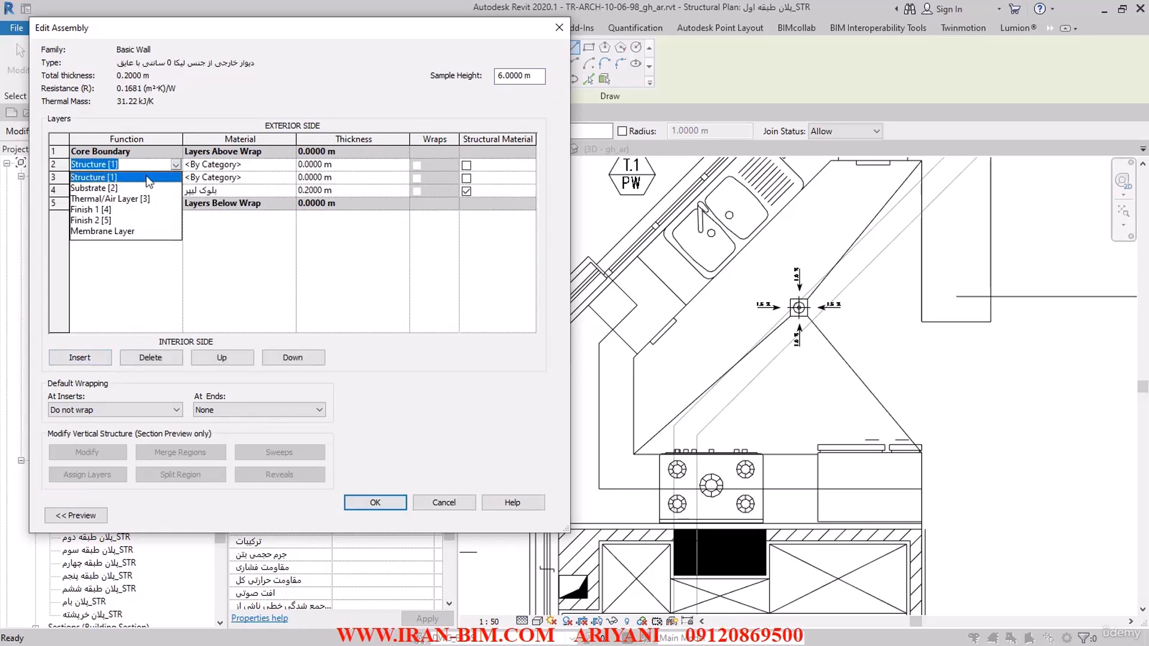
pyautogui.click(112, 189)
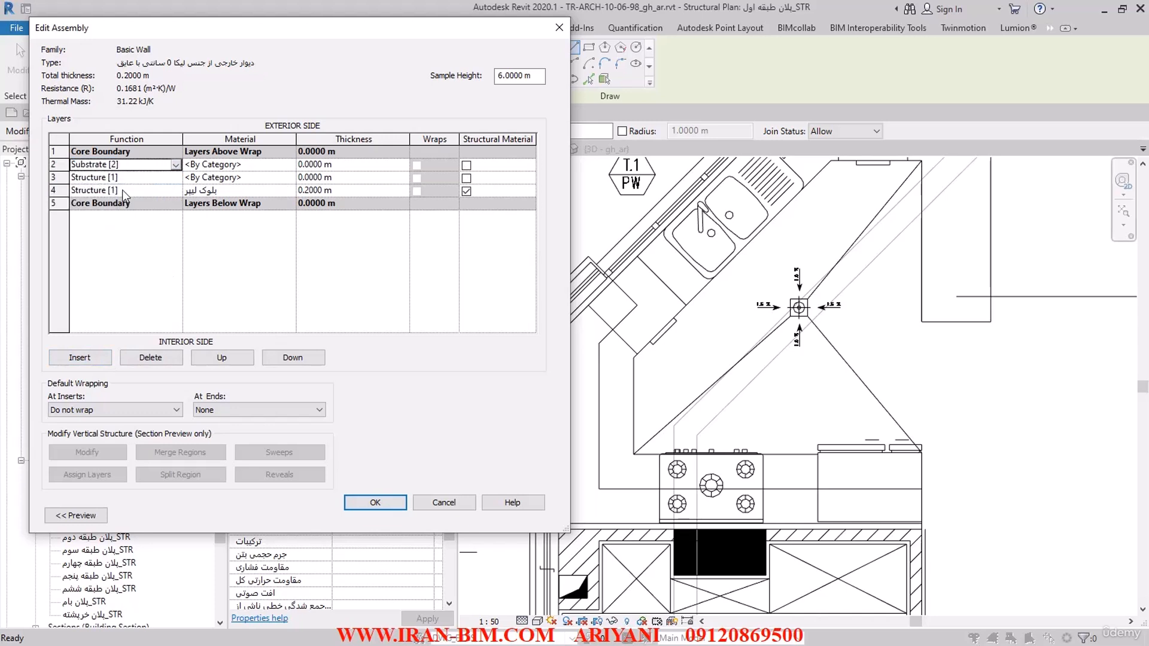
pyautogui.click(175, 166)
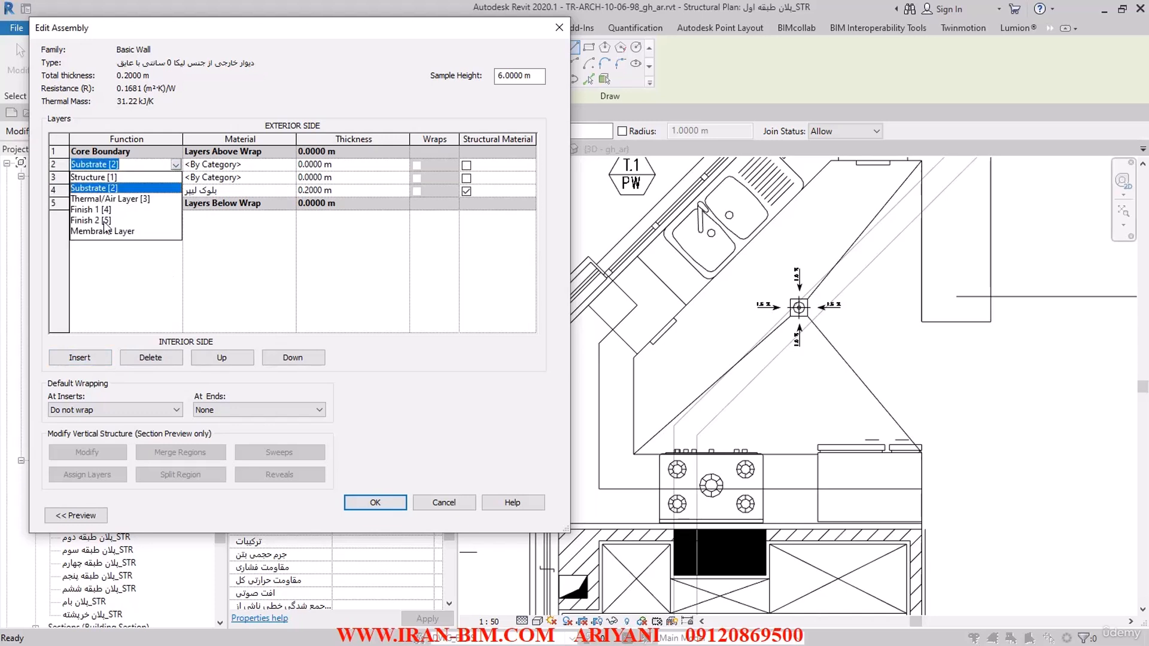
pyautogui.click(107, 178)
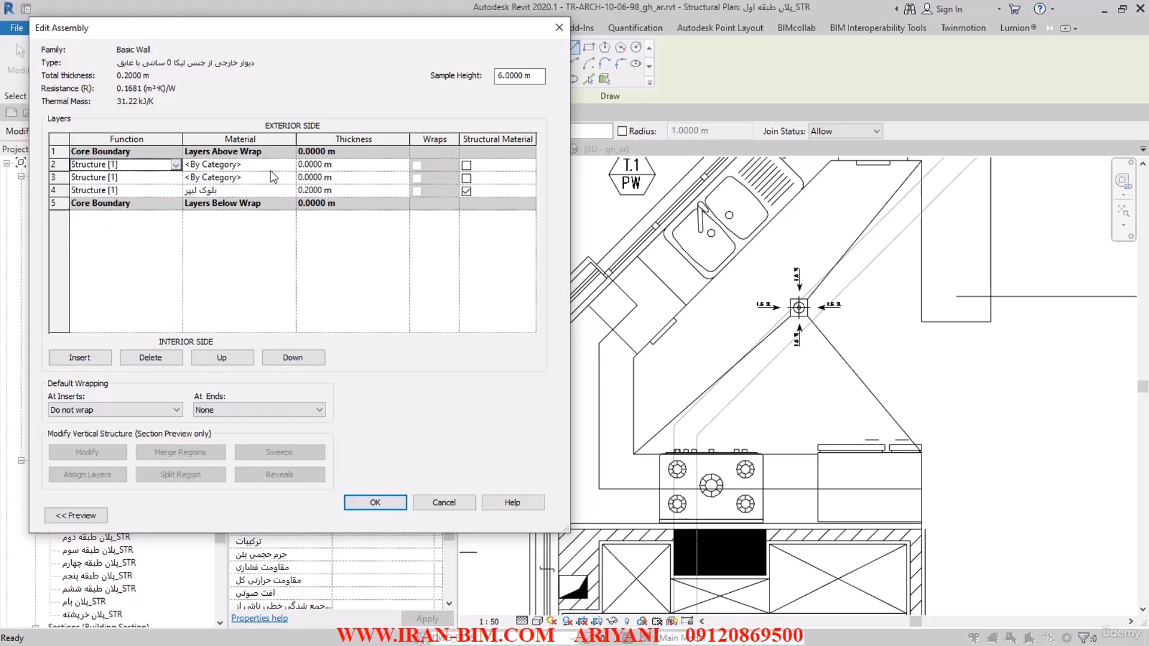
# Step: Set the block layer and outermost layer to 75 mm and the middle layer to 50 mm thick, and show the assembly preview
pyautogui.click(345, 192)
pyautogui.write('0.075')
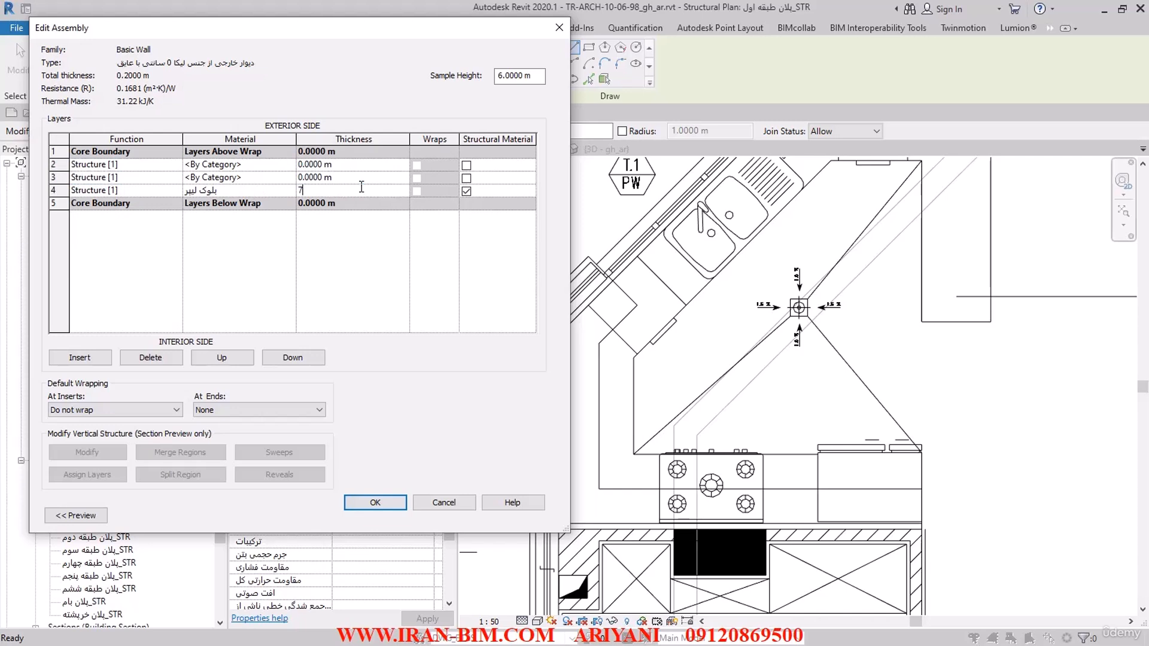
pyautogui.click(348, 165)
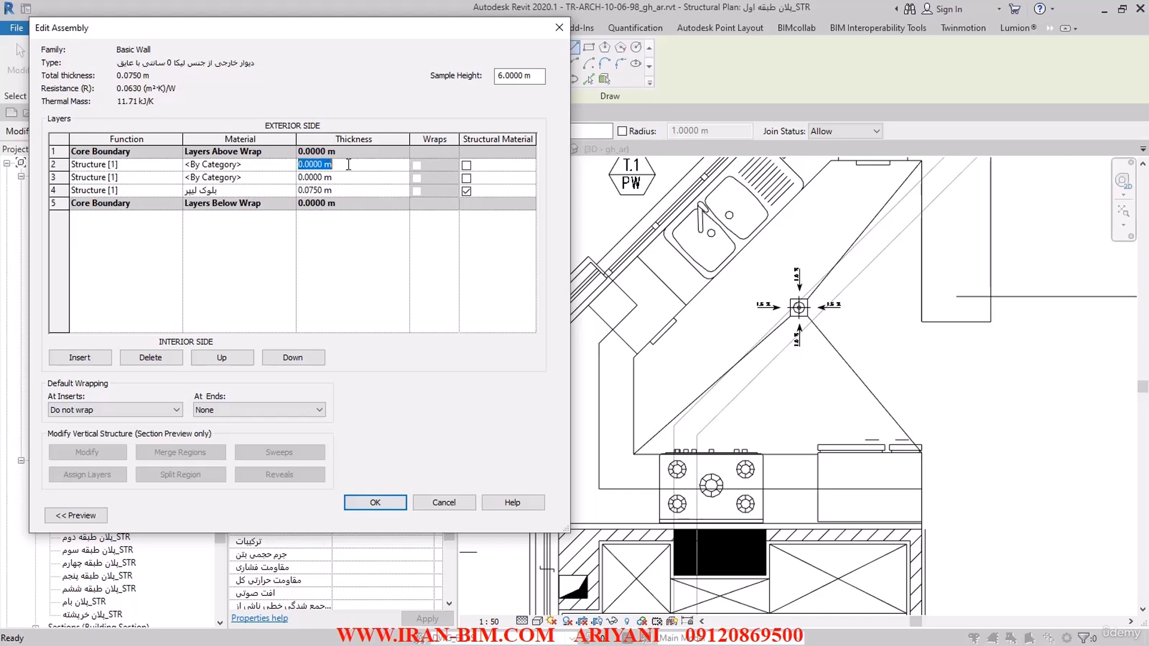
pyautogui.write('75MM')
pyautogui.click(345, 178)
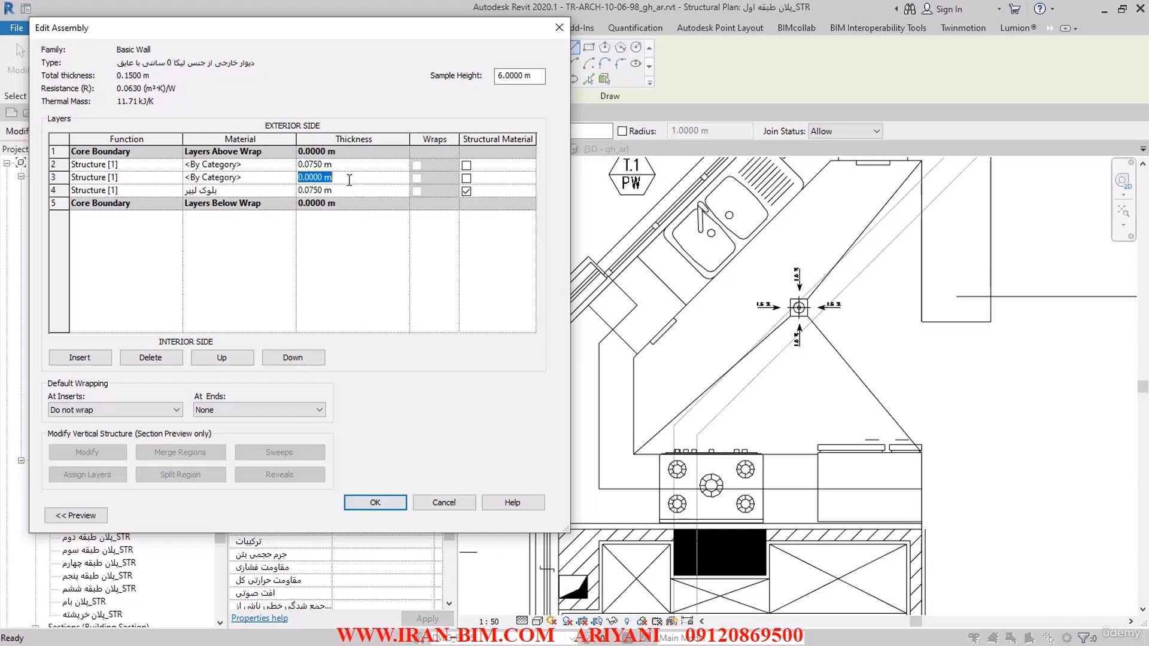
pyautogui.write('50MM')
pyautogui.press('Return')
pyautogui.click(78, 515)
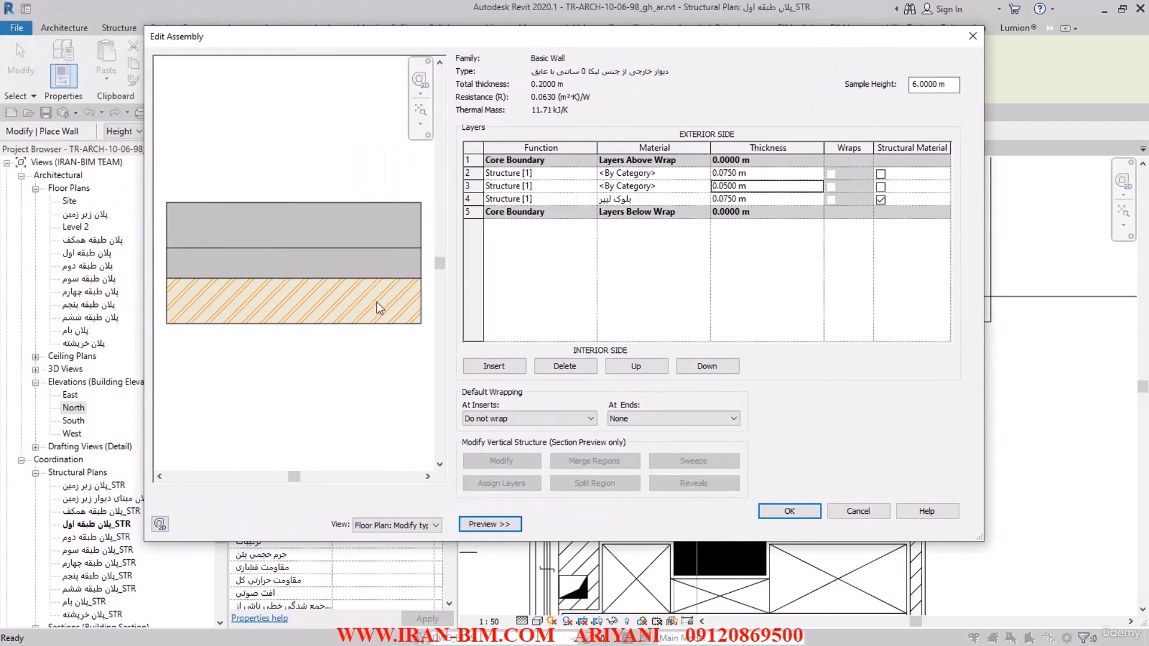
# Step: Open the material selection for the innermost block layer and search the project materials for "لیکا"
pyautogui.click(699, 202)
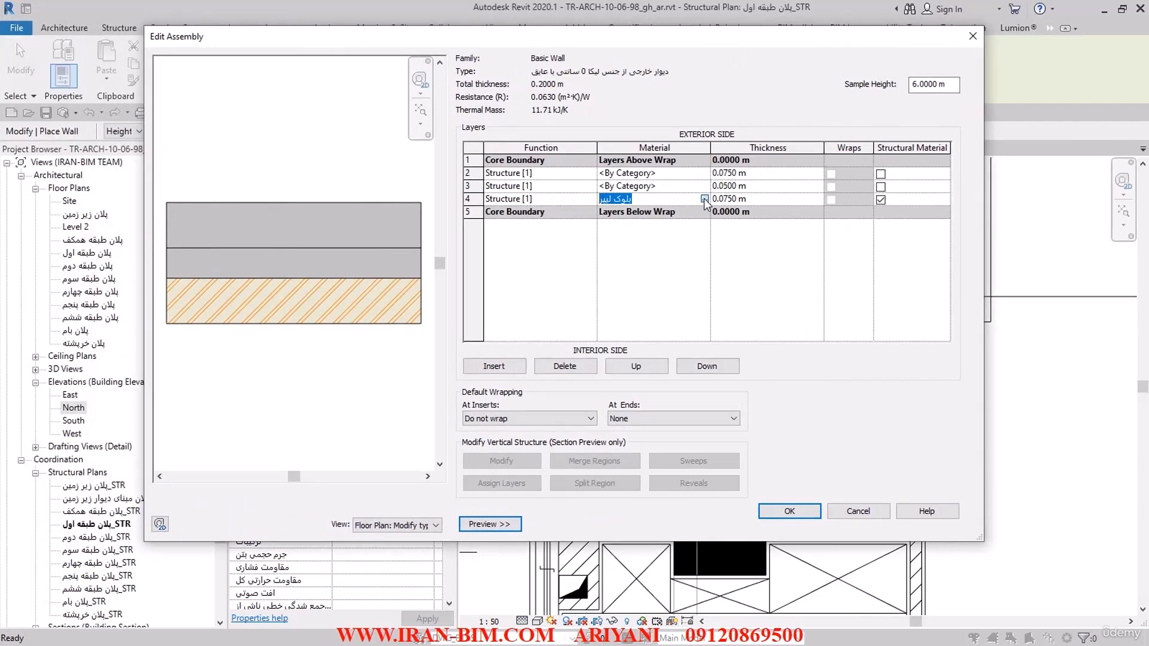
pyautogui.click(704, 199)
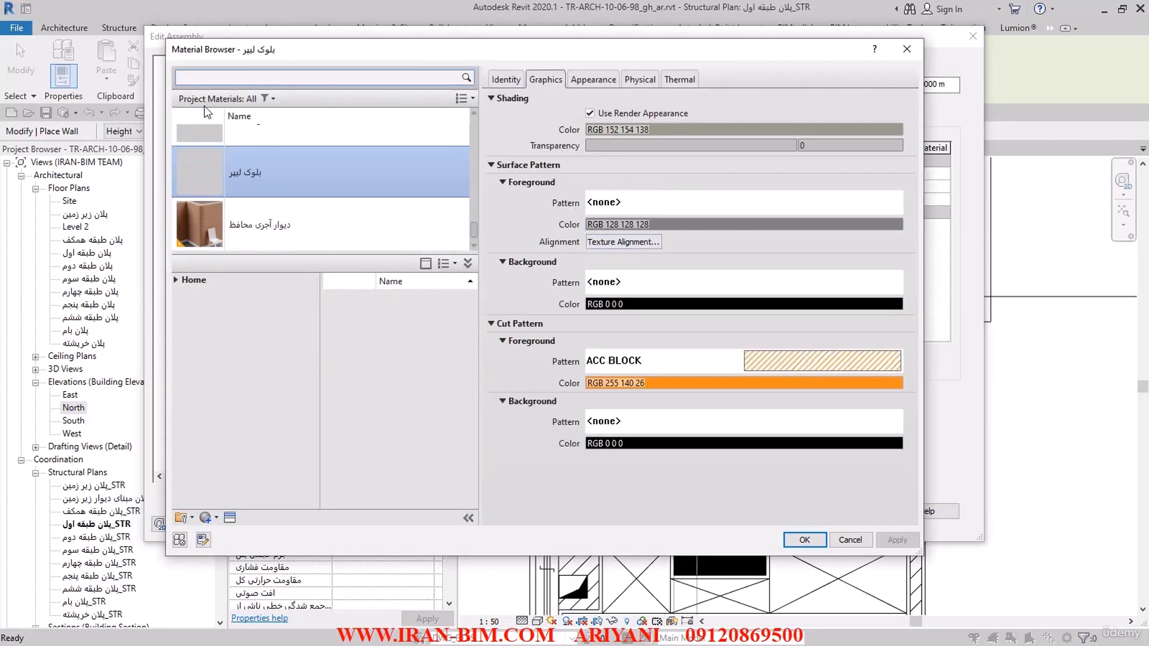
pyautogui.write('GD;H')
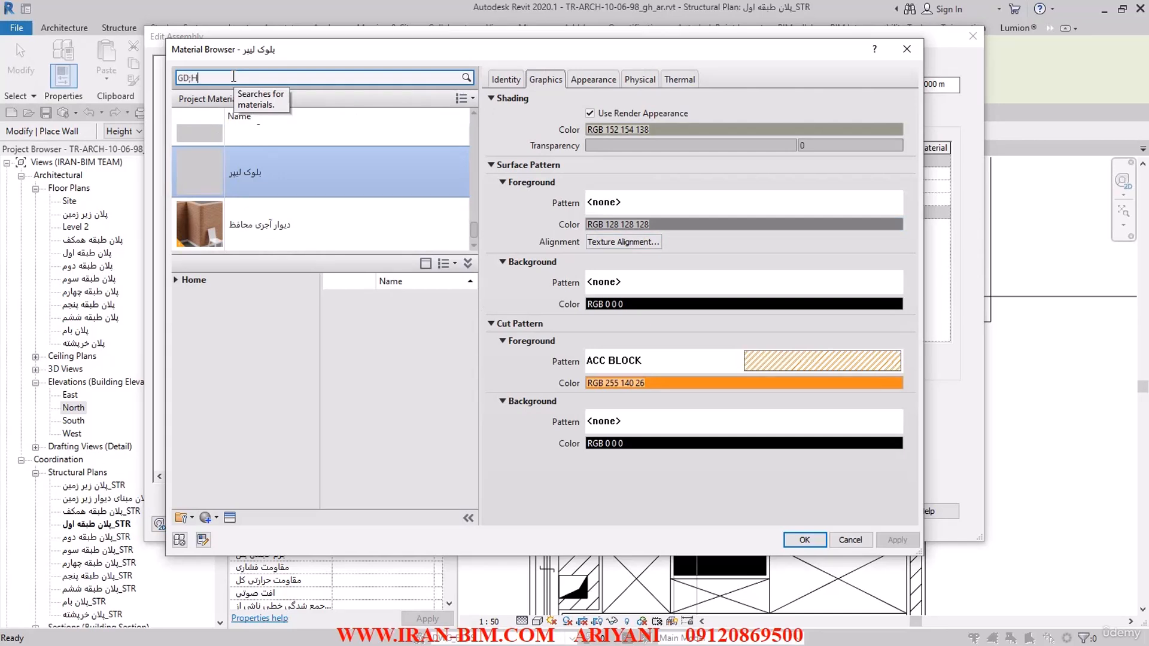
pyautogui.click(232, 76)
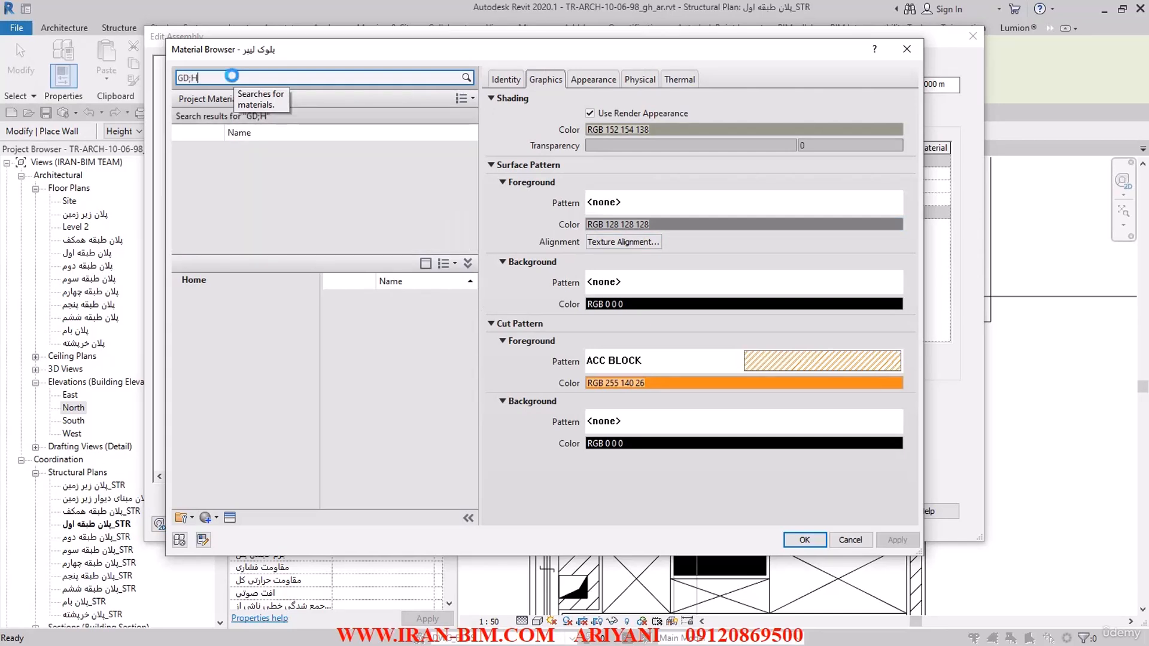
pyautogui.press('BackSpace')
pyautogui.press('BackSpace')
pyautogui.press('BackSpace')
pyautogui.press('BackSpace')
pyautogui.write('لیکا')
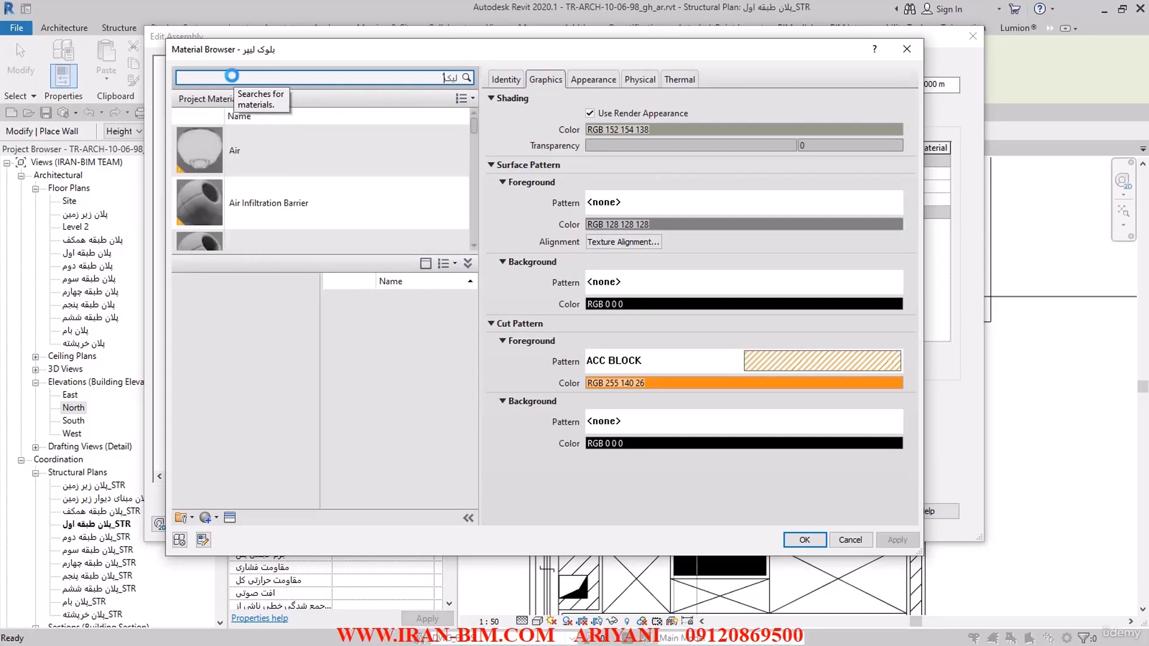